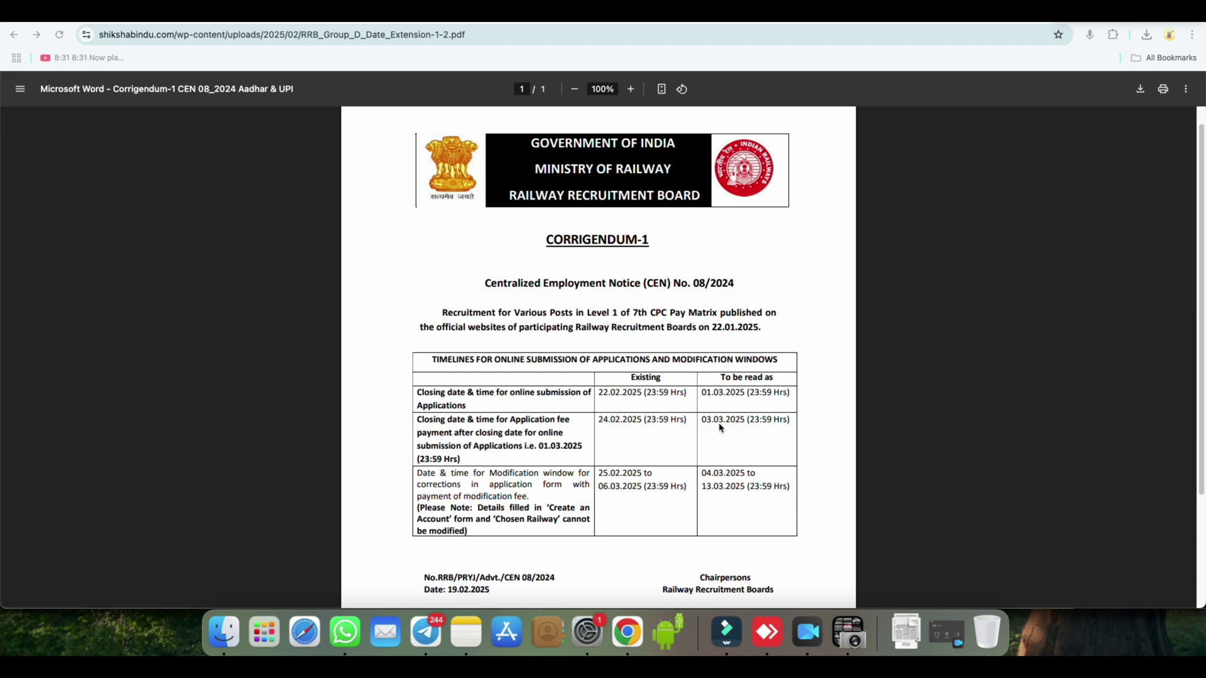
- Check the Corrigendum-1 deadline table for CEN 08/2024 and open the Shiksha Bindu home page from the Google results
scroll(722, 440, "down", 1)
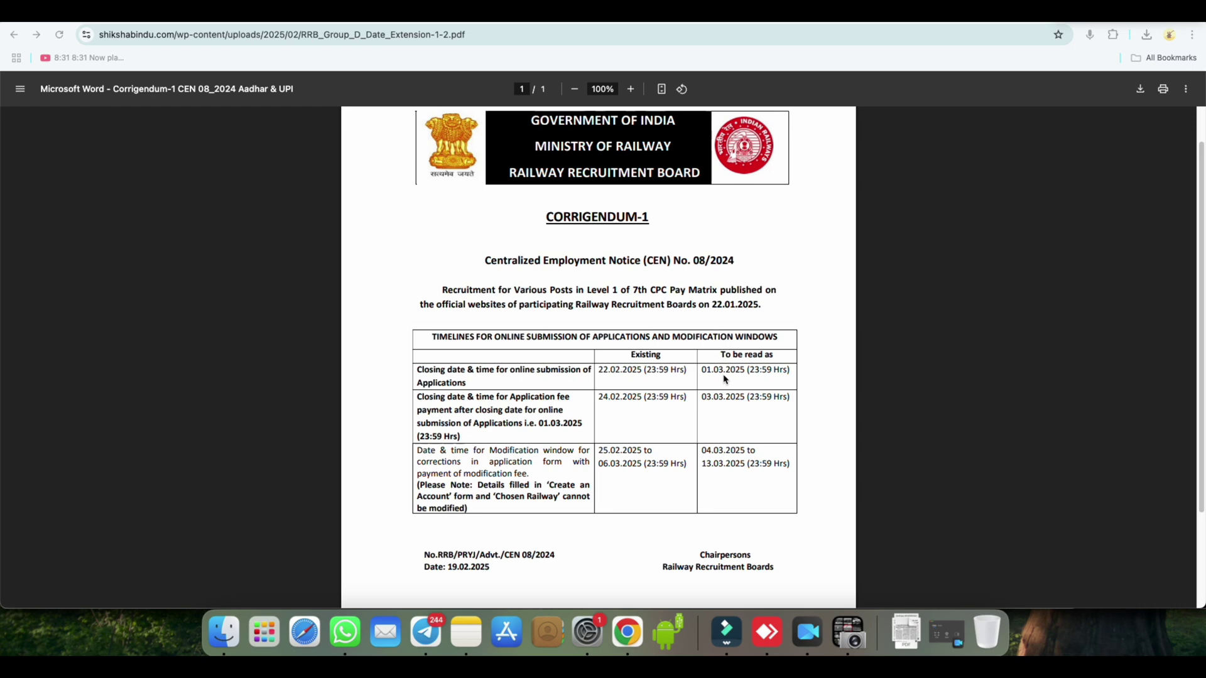
key("super+bracketleft")
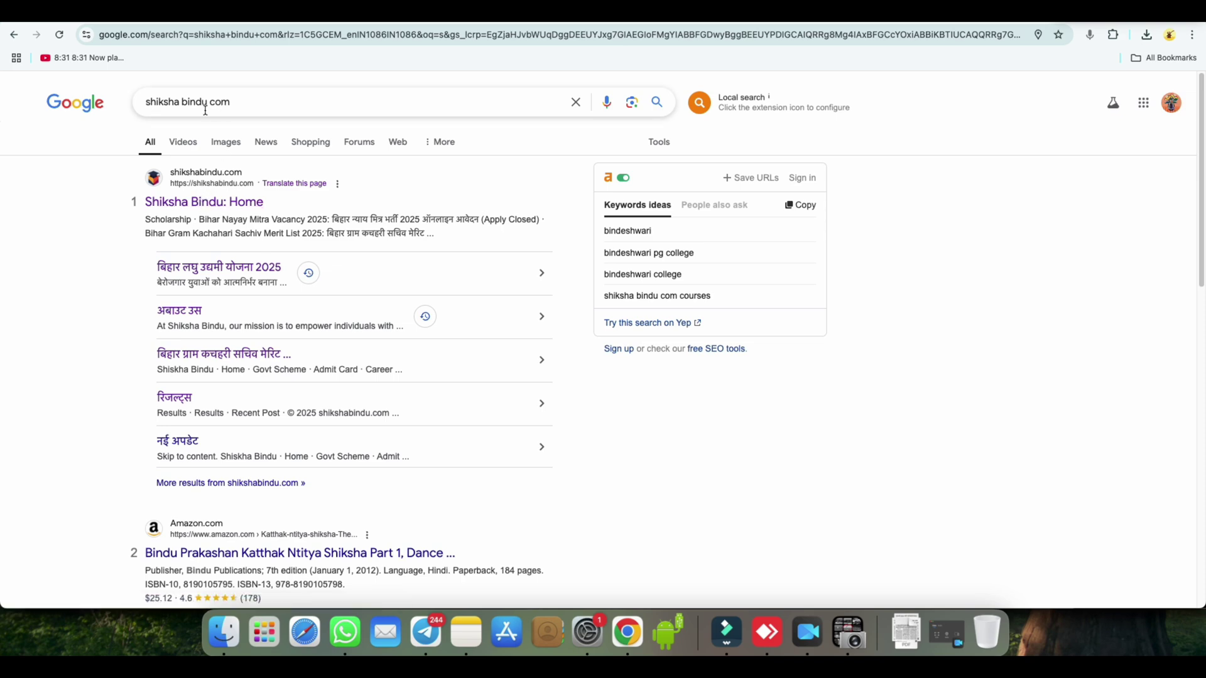
left_click(226, 207)
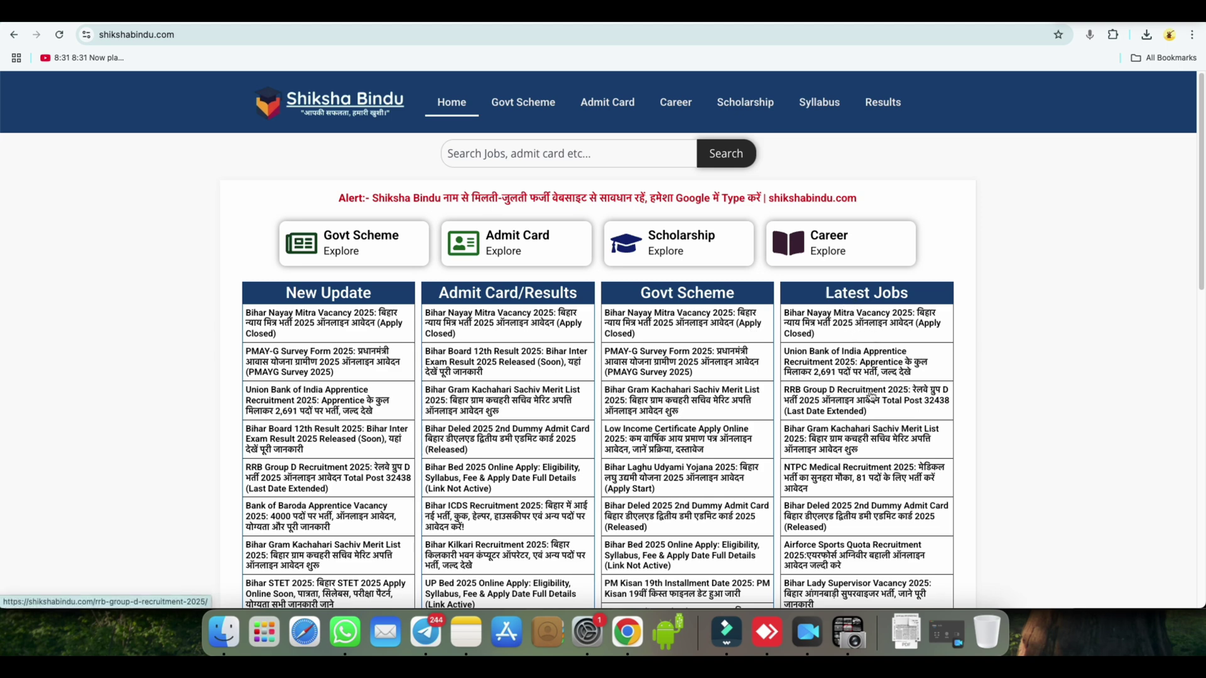
- Open the online application link listed under Important Links in the RRB Group D Recruitment 2025 post
scroll(529, 388, "down", 8)
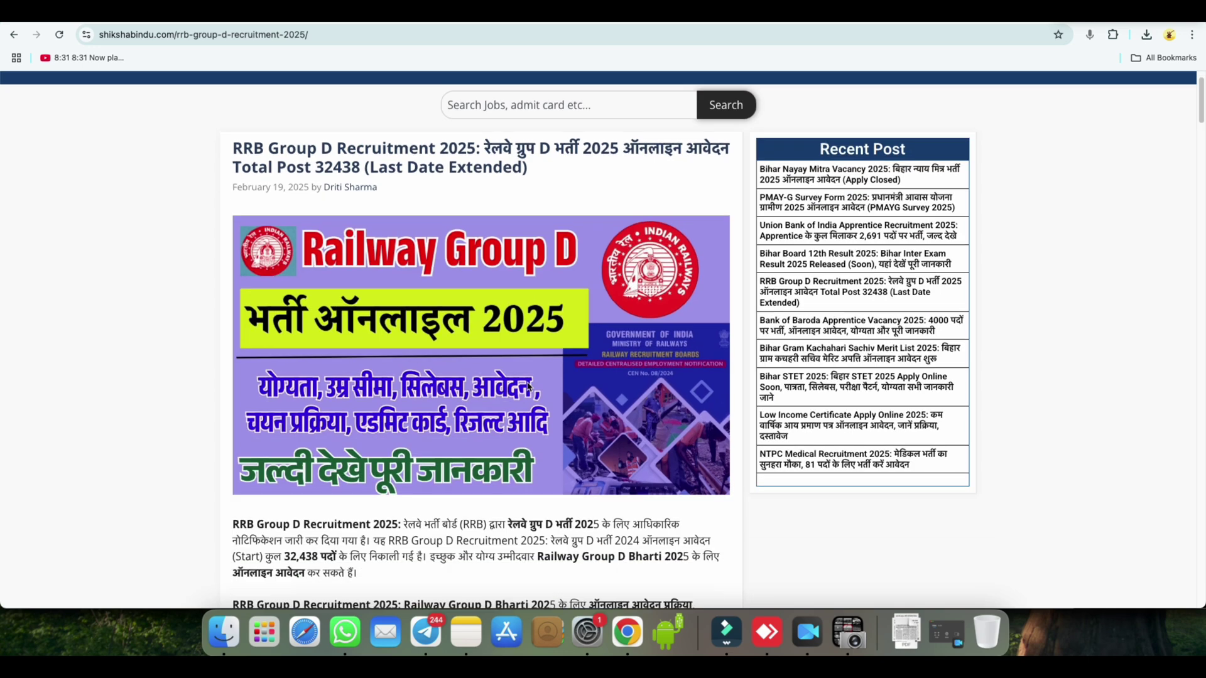
scroll(529, 388, "down", 11)
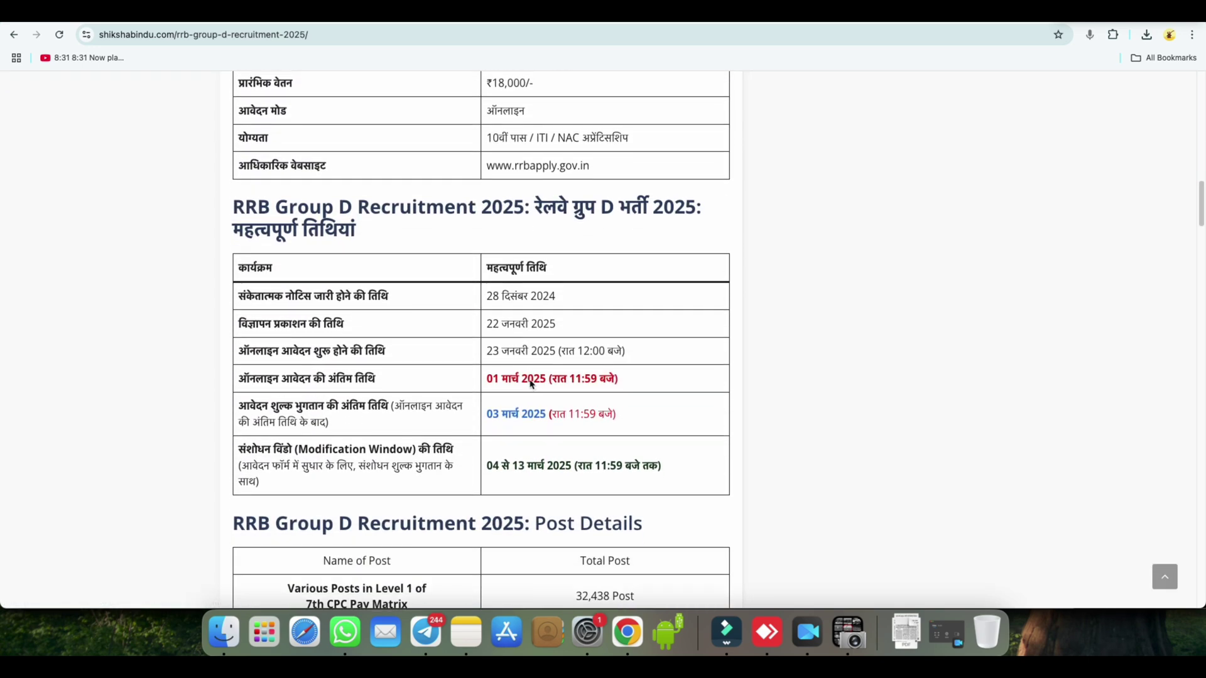
scroll(522, 407, "down", 2)
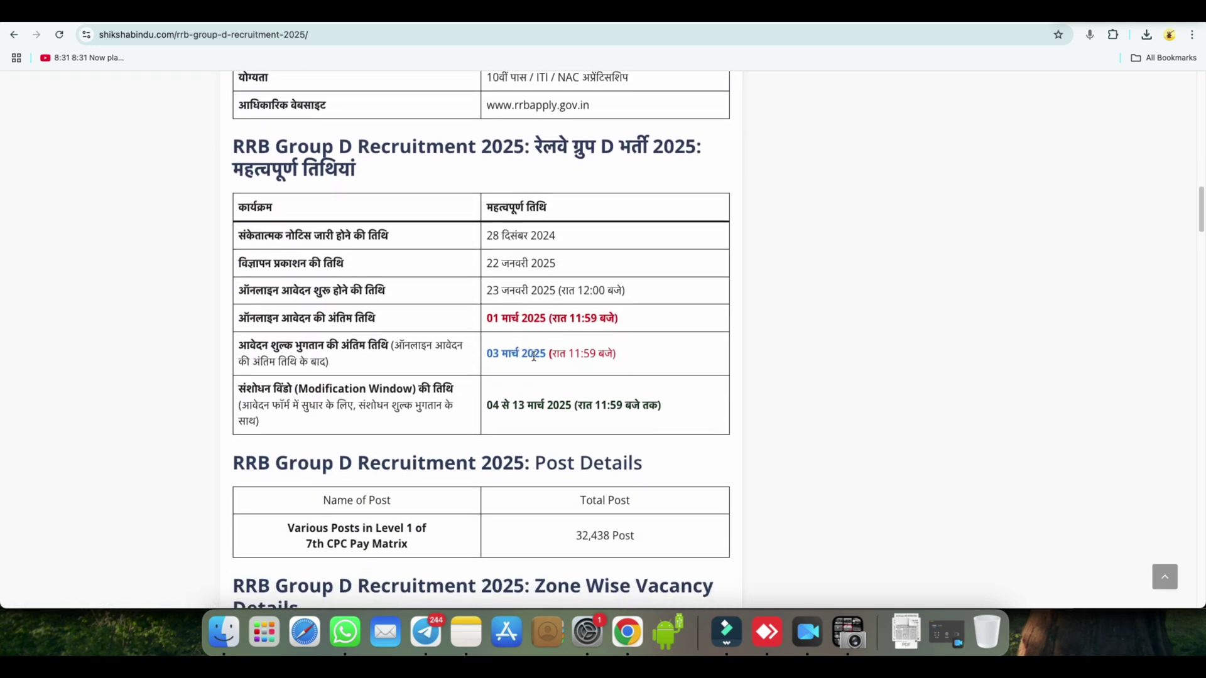
scroll(534, 355, "down", 10)
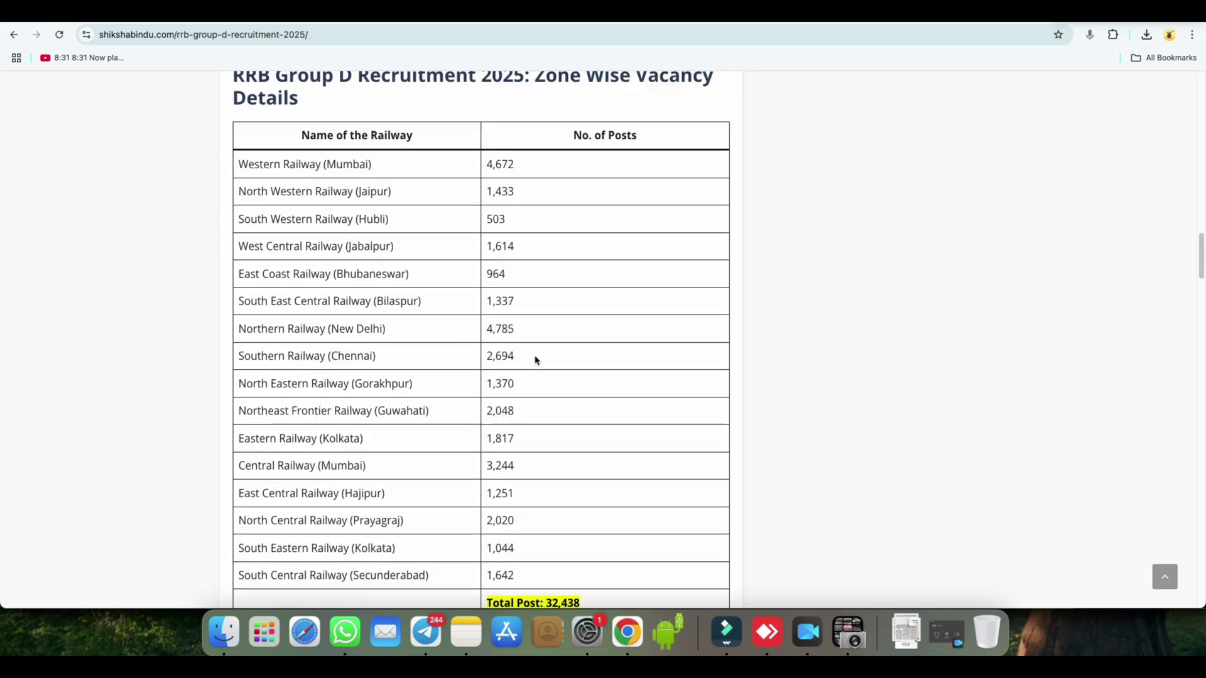
scroll(535, 360, "down", 20)
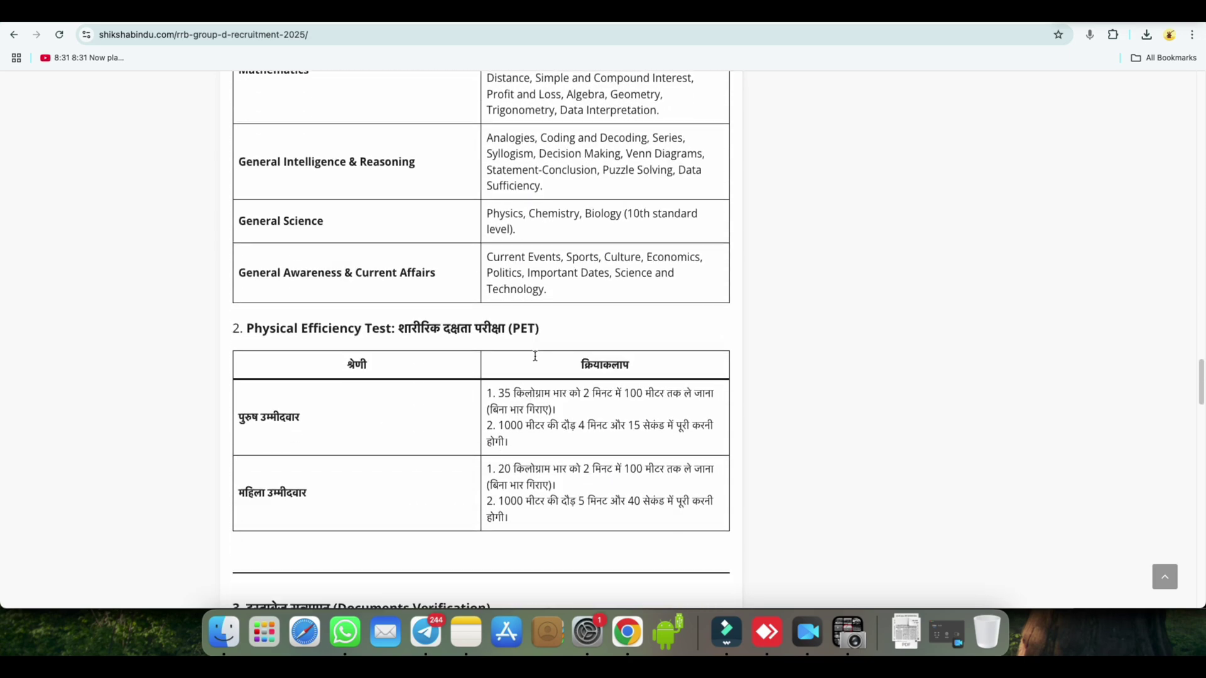
scroll(534, 352, "down", 10)
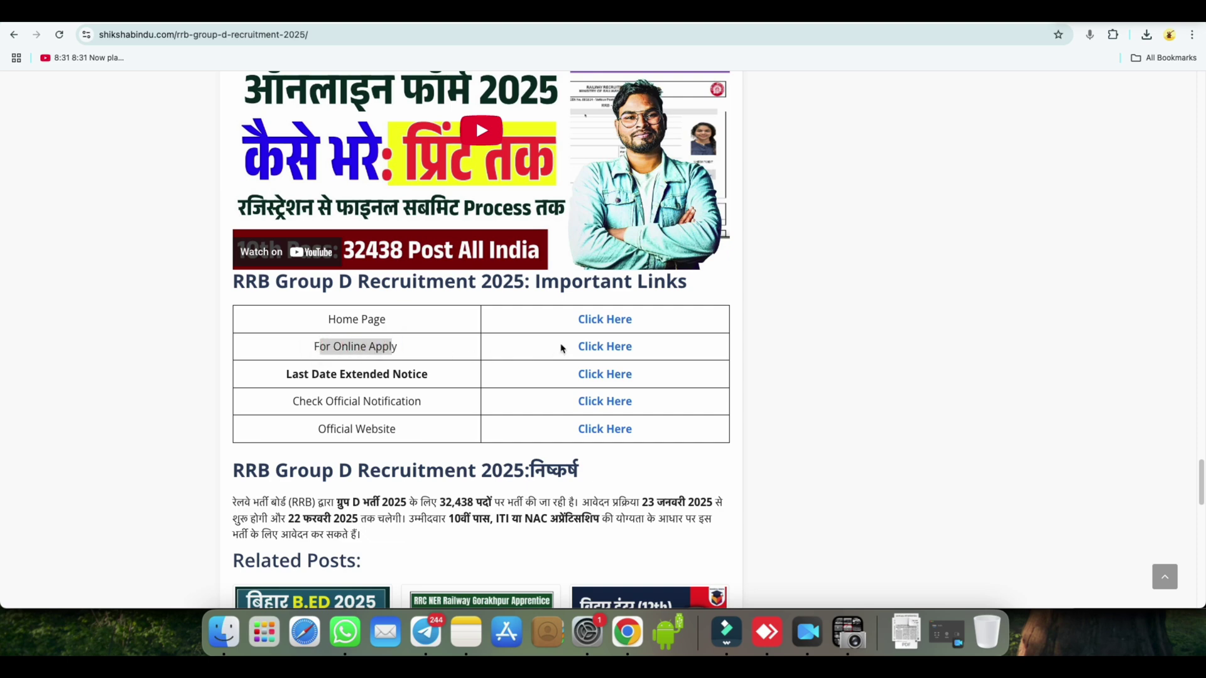
left_click(590, 347)
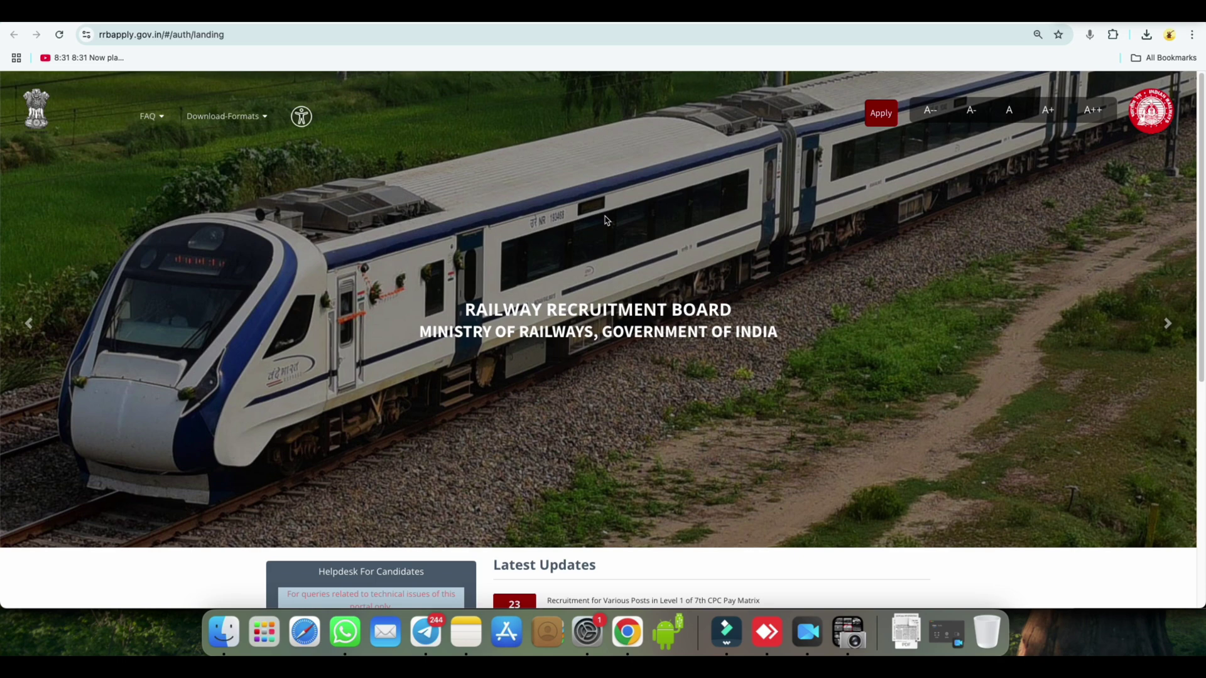
- Open the Create an Account form through the RRB sign-in page and dismiss the notice about existing accounts
left_click(880, 115)
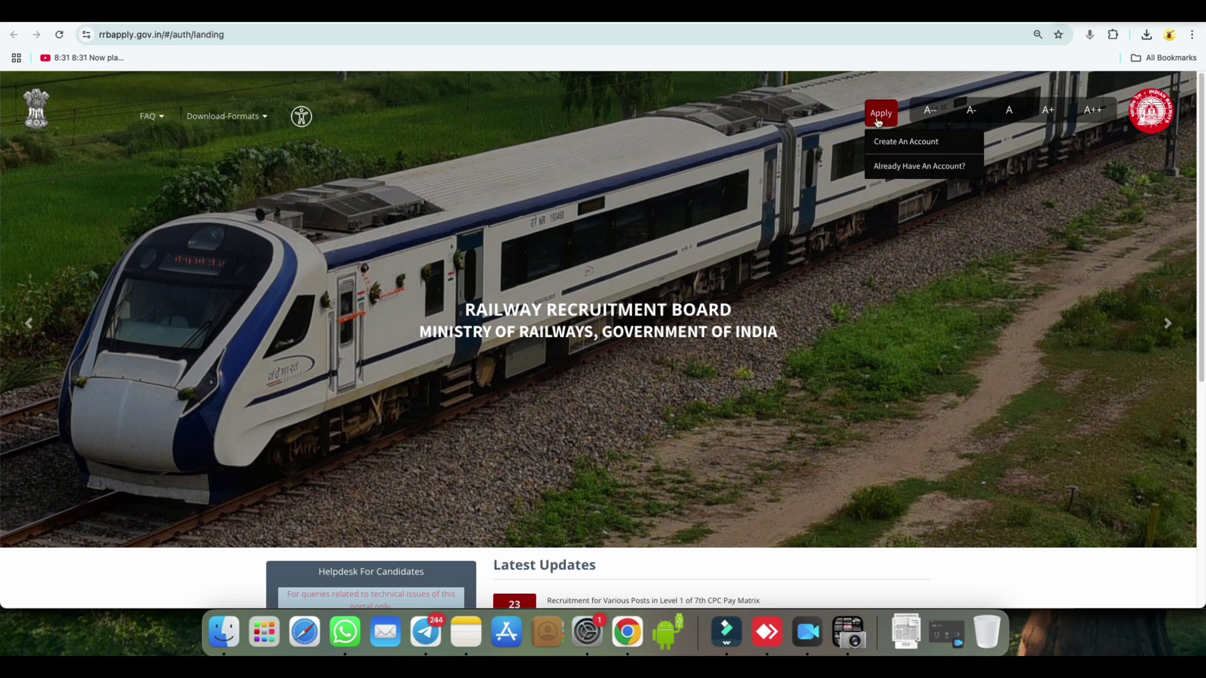
left_click(896, 169)
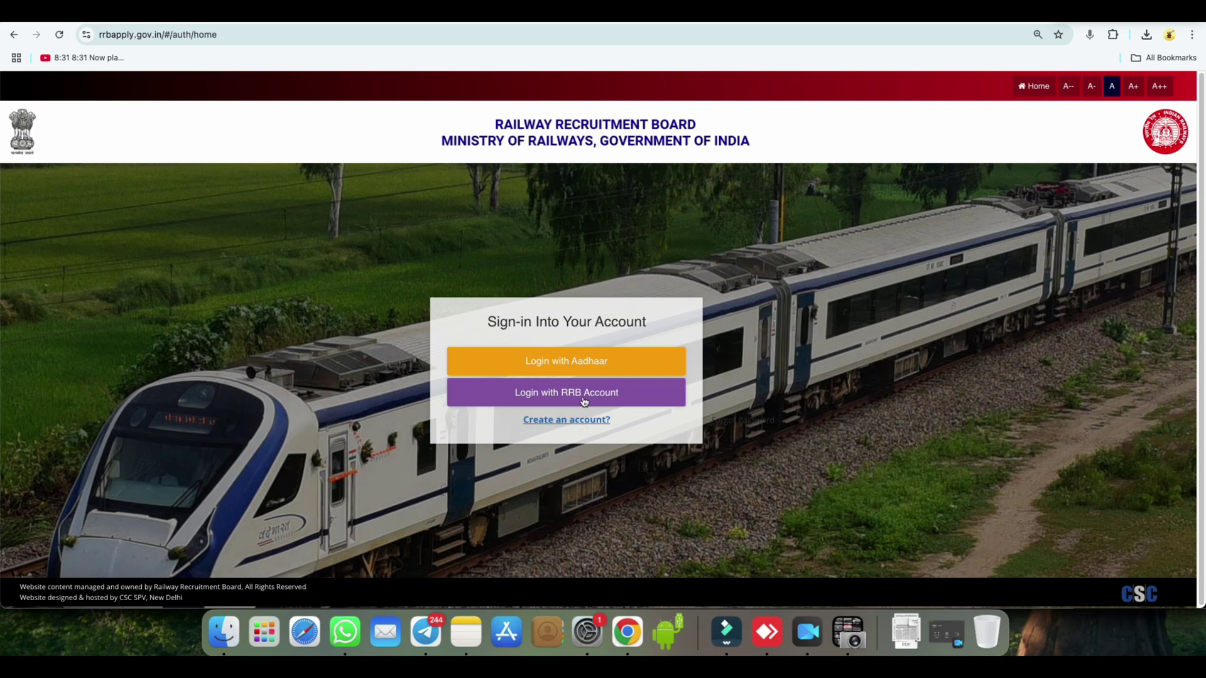
left_click(575, 420)
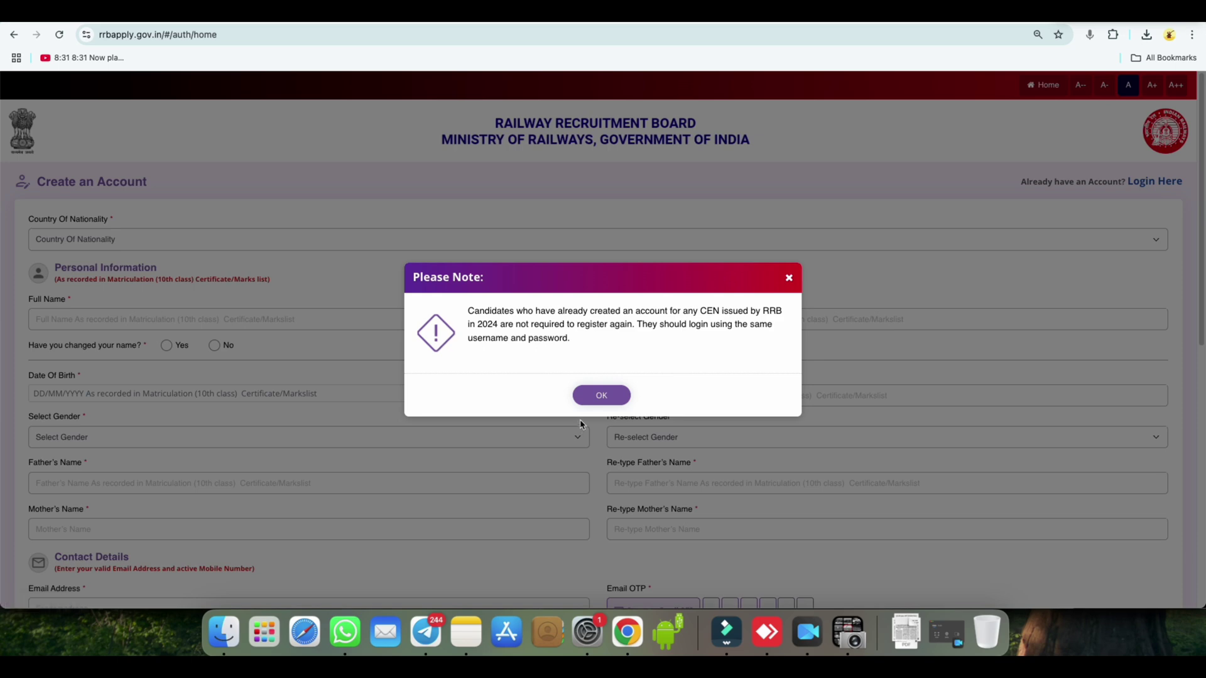
left_click(601, 395)
- Set the country of nationality to India and answer No to having changed the name
scroll(417, 390, "down", 1)
left_click(71, 236)
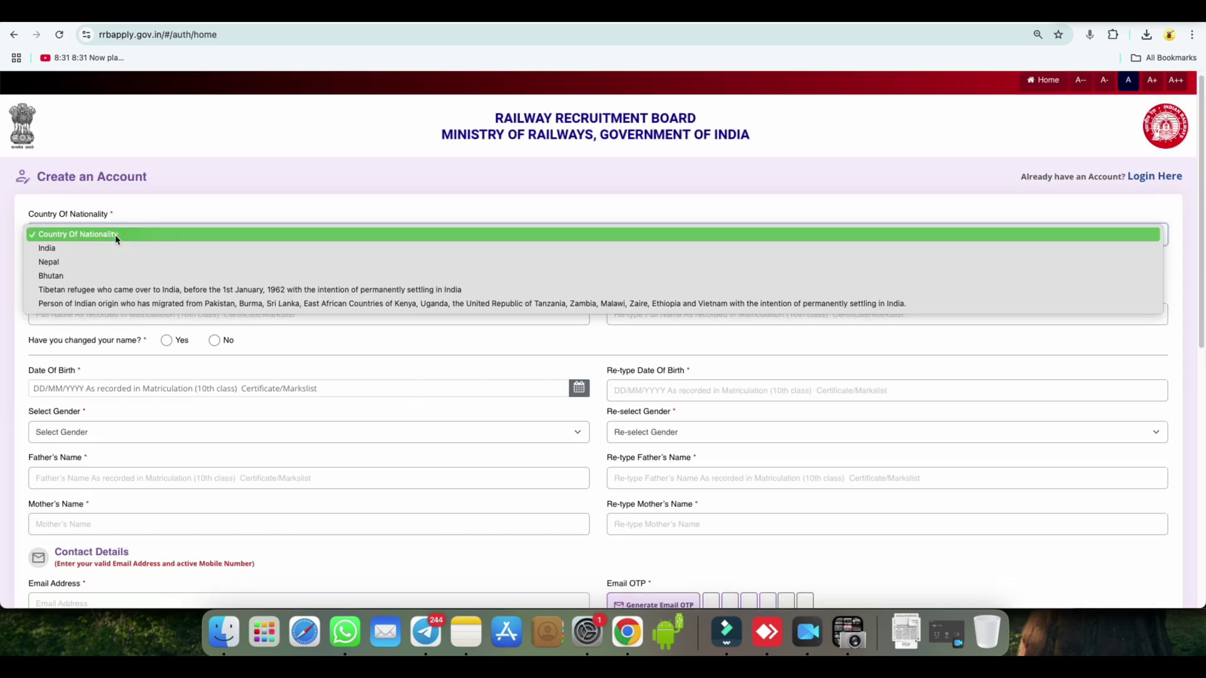
left_click(71, 250)
scroll(45, 267, "down", 1)
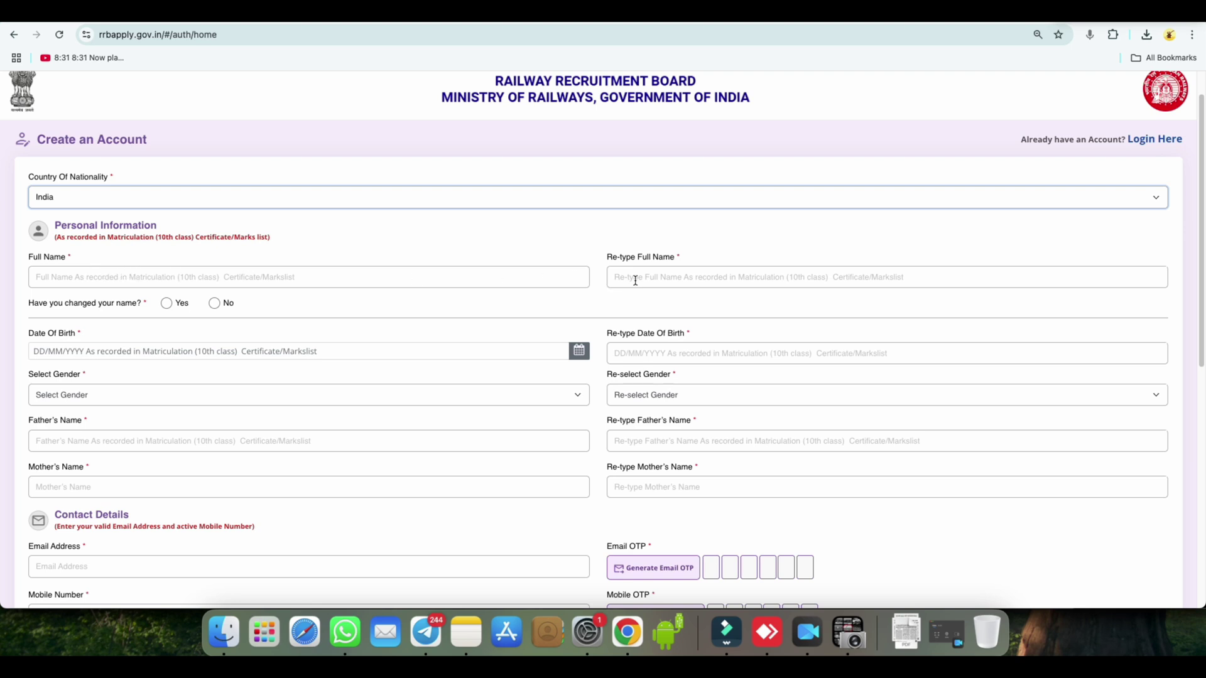
scroll(628, 289, "down", 1)
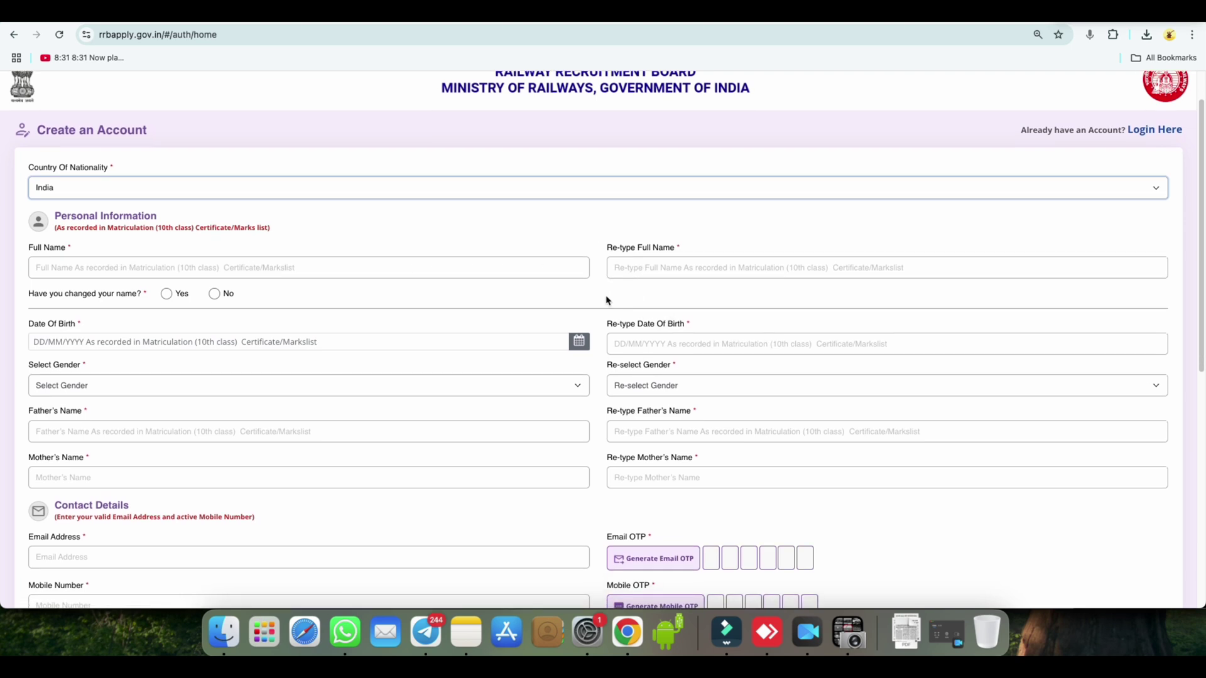
left_click(215, 297)
scroll(379, 312, "down", 3)
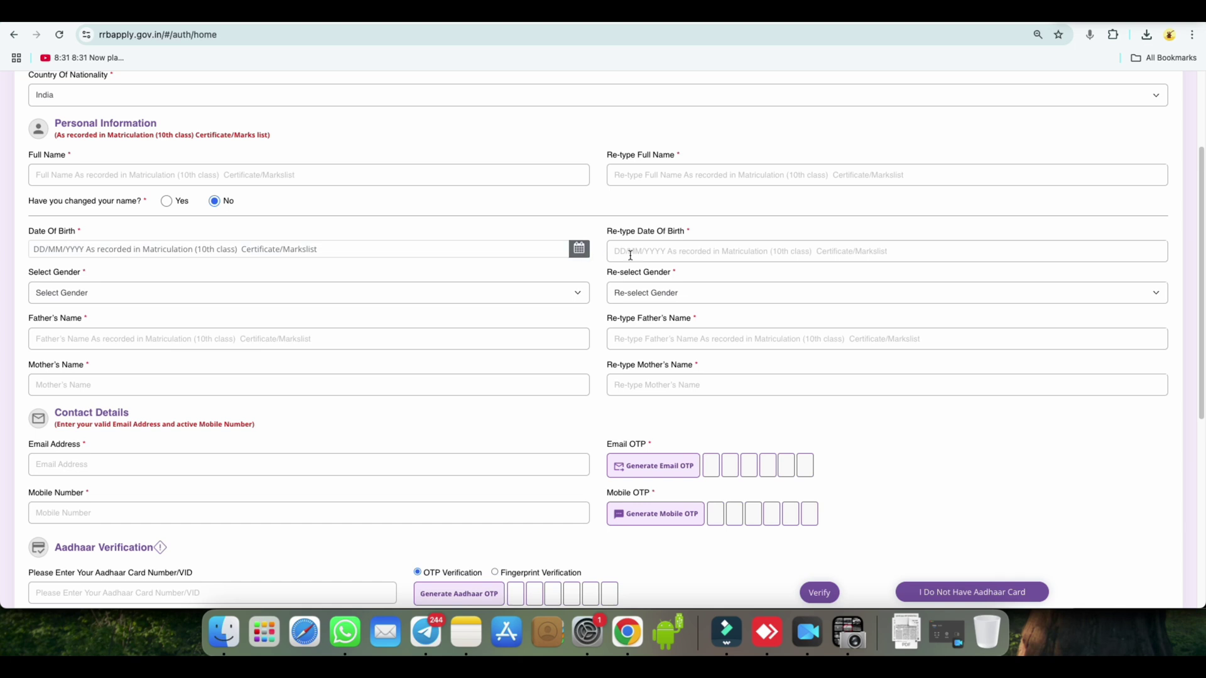
- Set both the gender and the re-selected gender to Male in the personal information
scroll(631, 255, "down", 1)
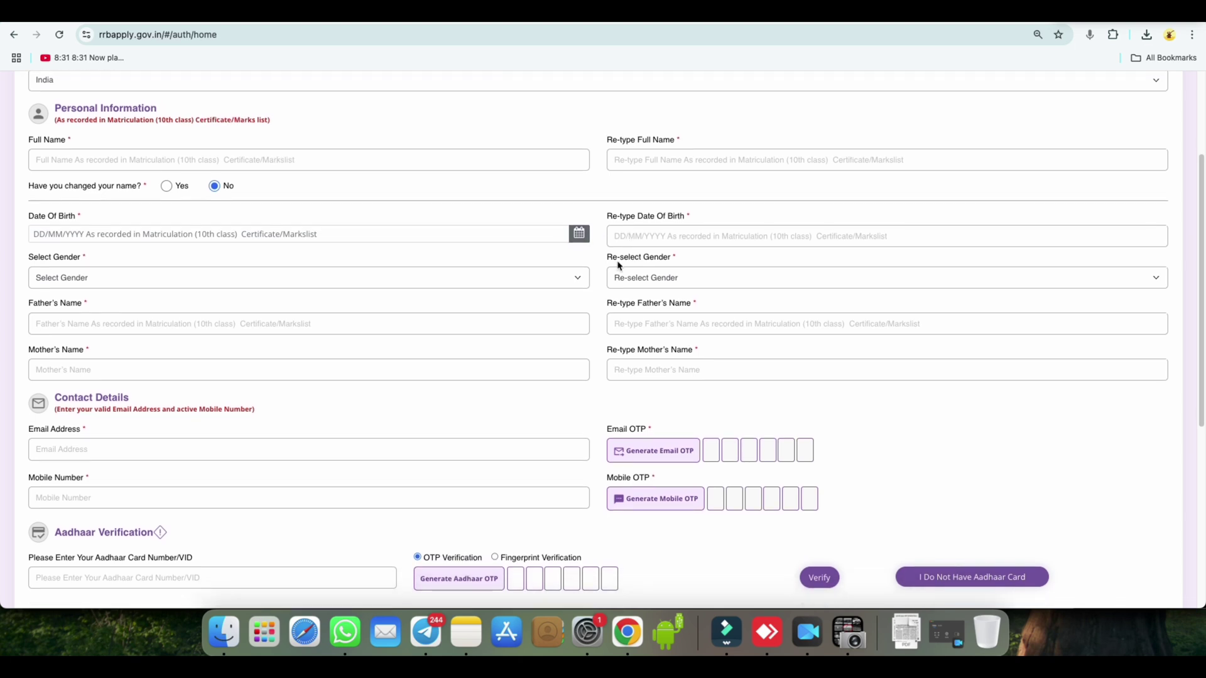
left_click(134, 280)
left_click(116, 291)
left_click(647, 281)
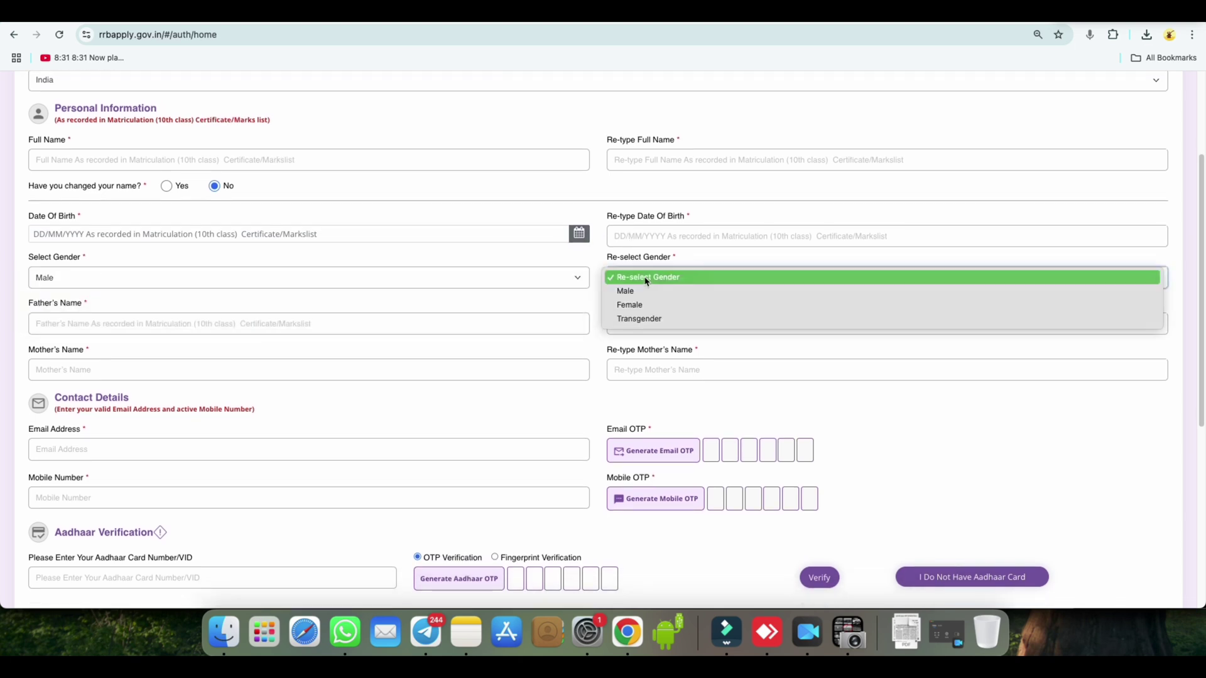
left_click(642, 293)
- Review the contact details, Aadhaar verification and password sections, and try to preview and create the account
scroll(487, 335, "down", 2)
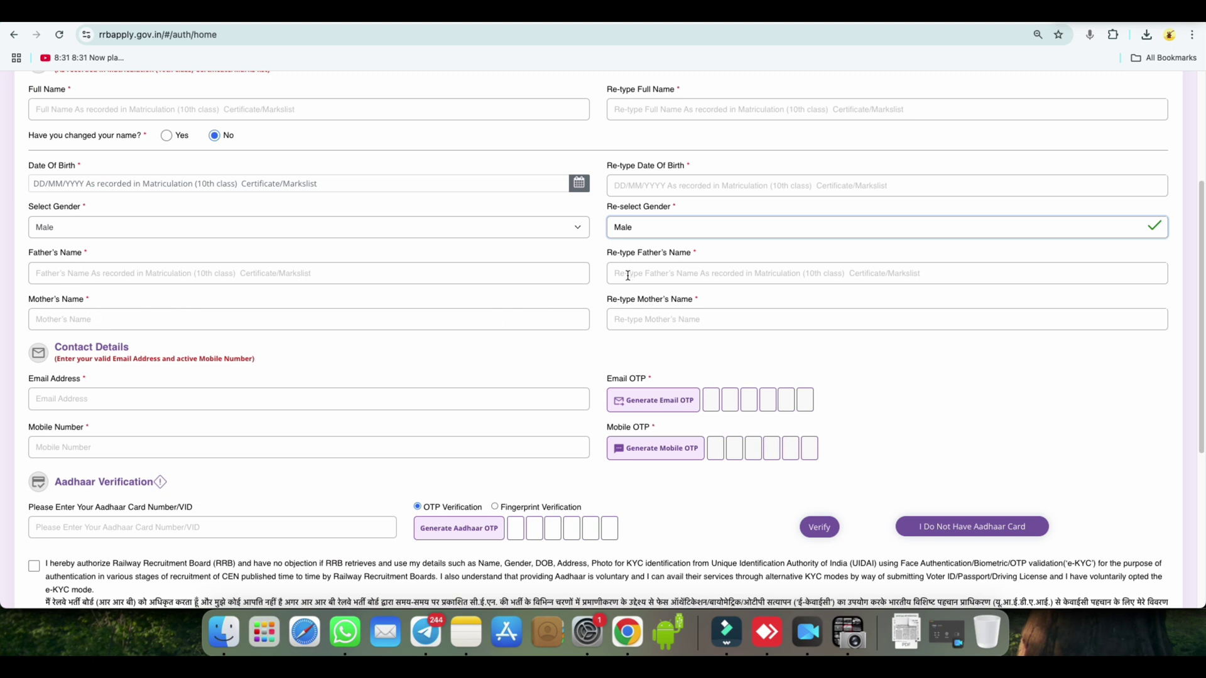
scroll(457, 371, "down", 1)
scroll(458, 371, "down", 1)
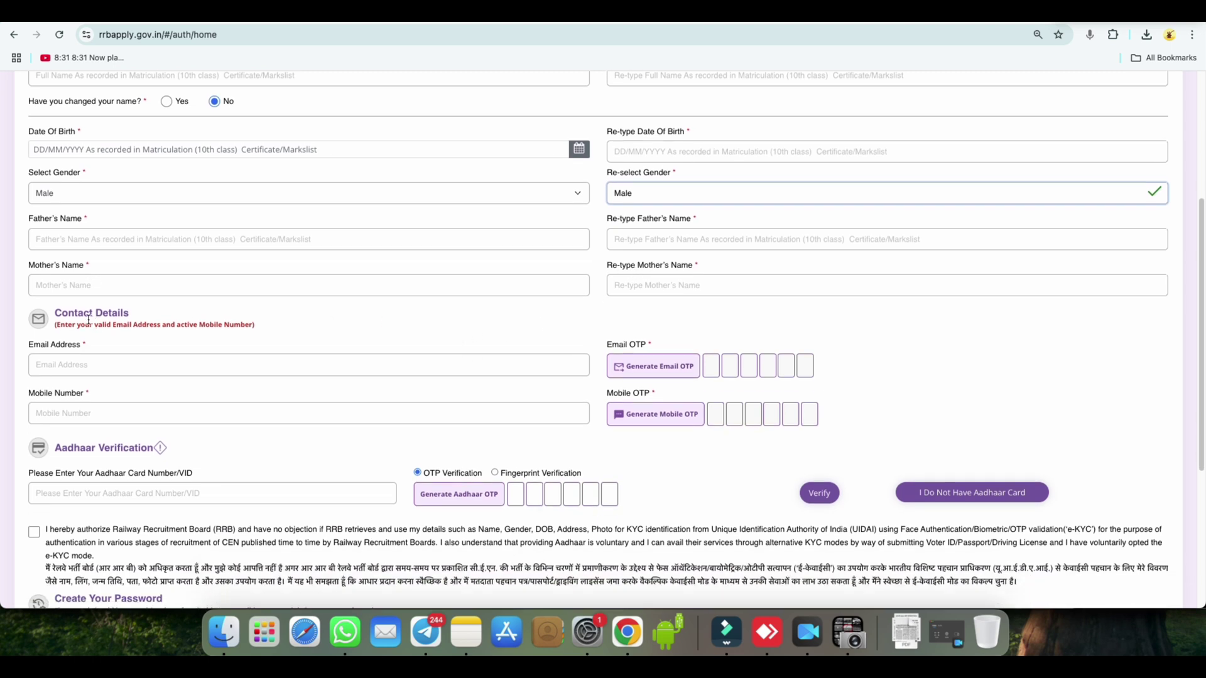
left_click_drag(51, 314, 133, 313)
scroll(207, 337, "down", 1)
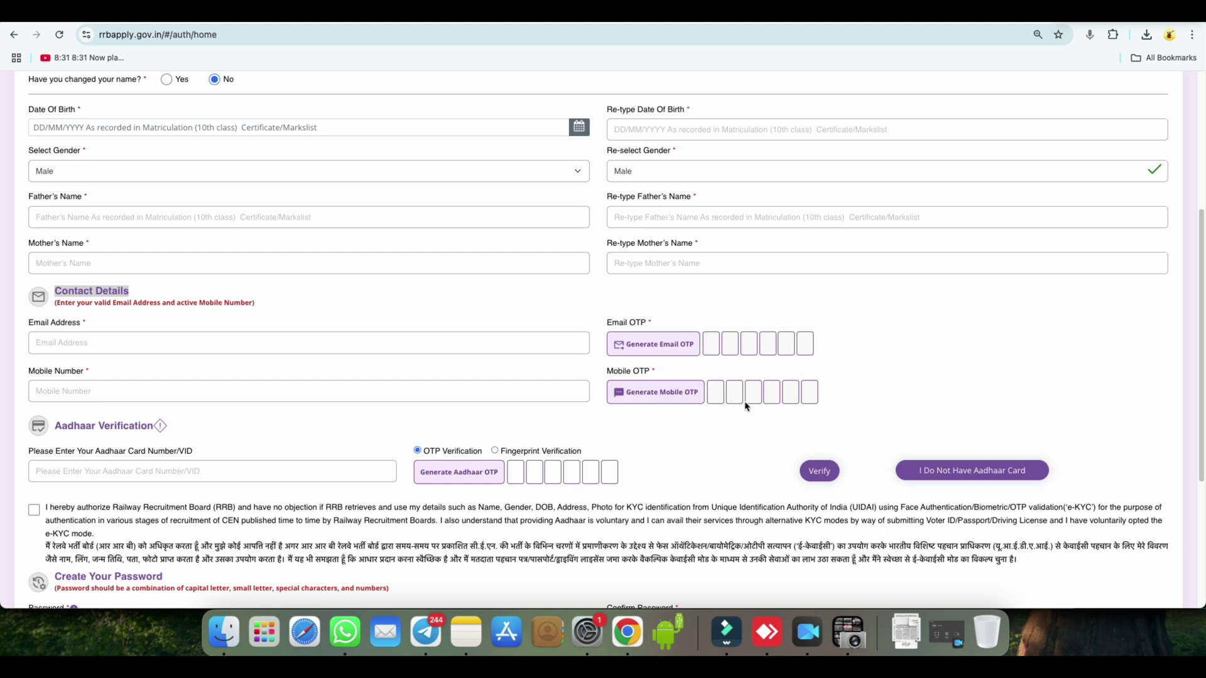
scroll(713, 416, "down", 2)
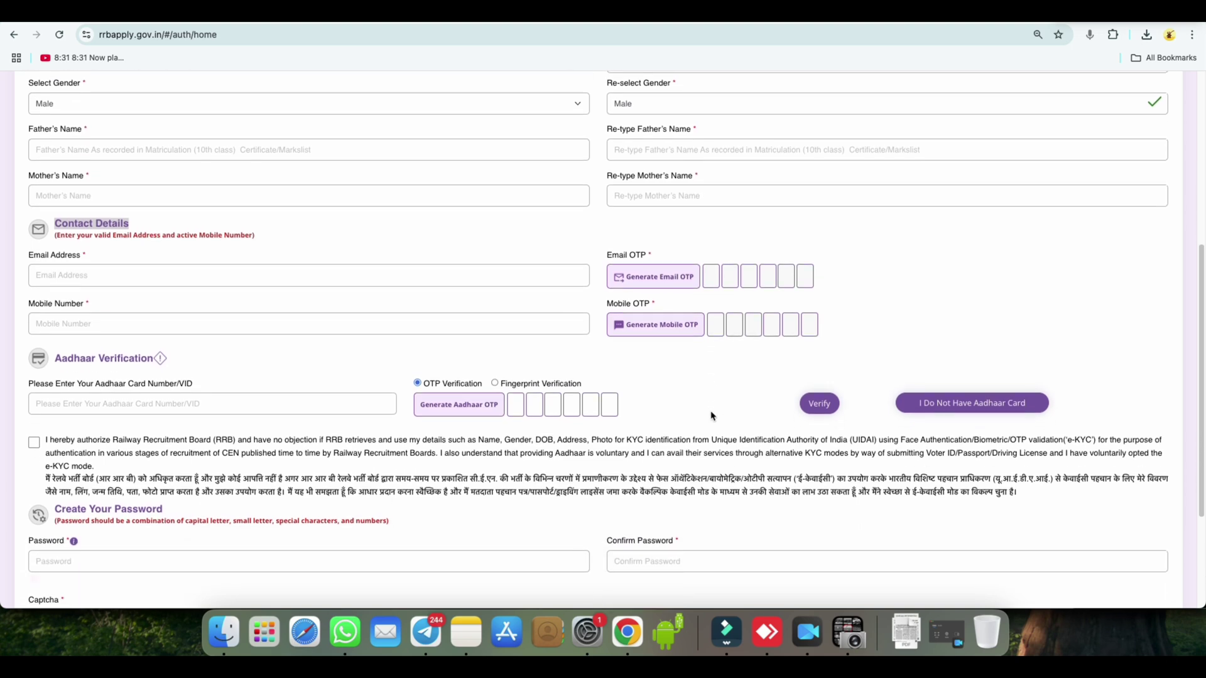
scroll(338, 431, "down", 1)
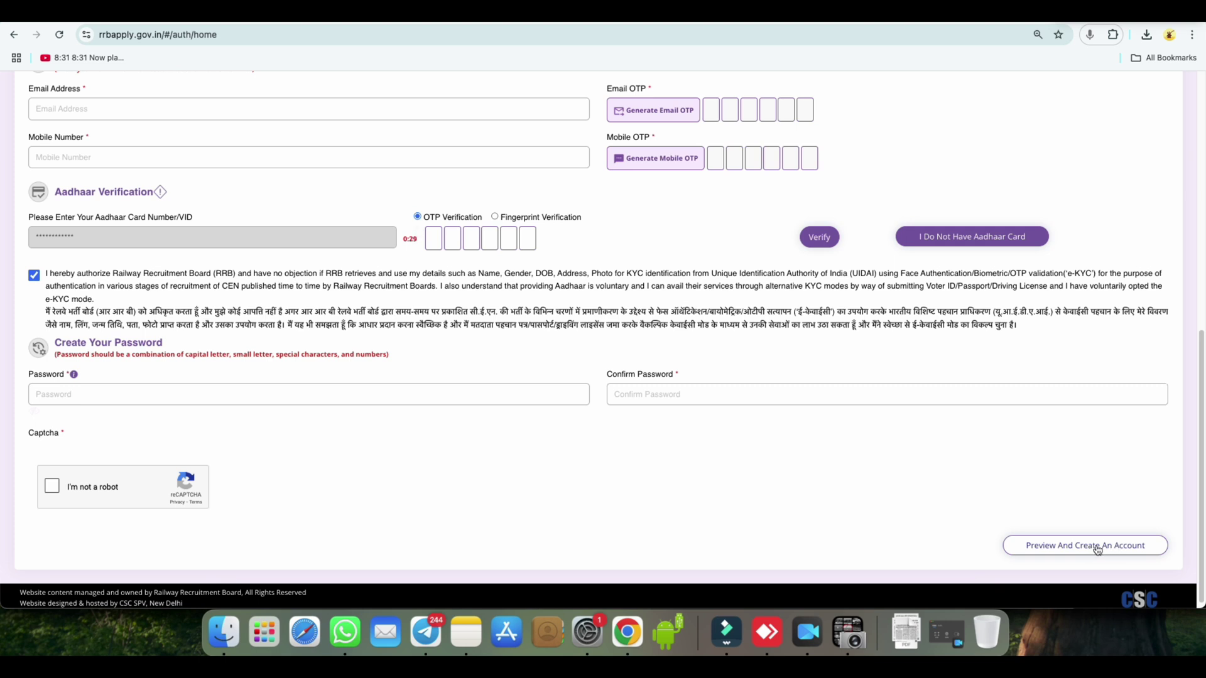
left_click(1097, 549)
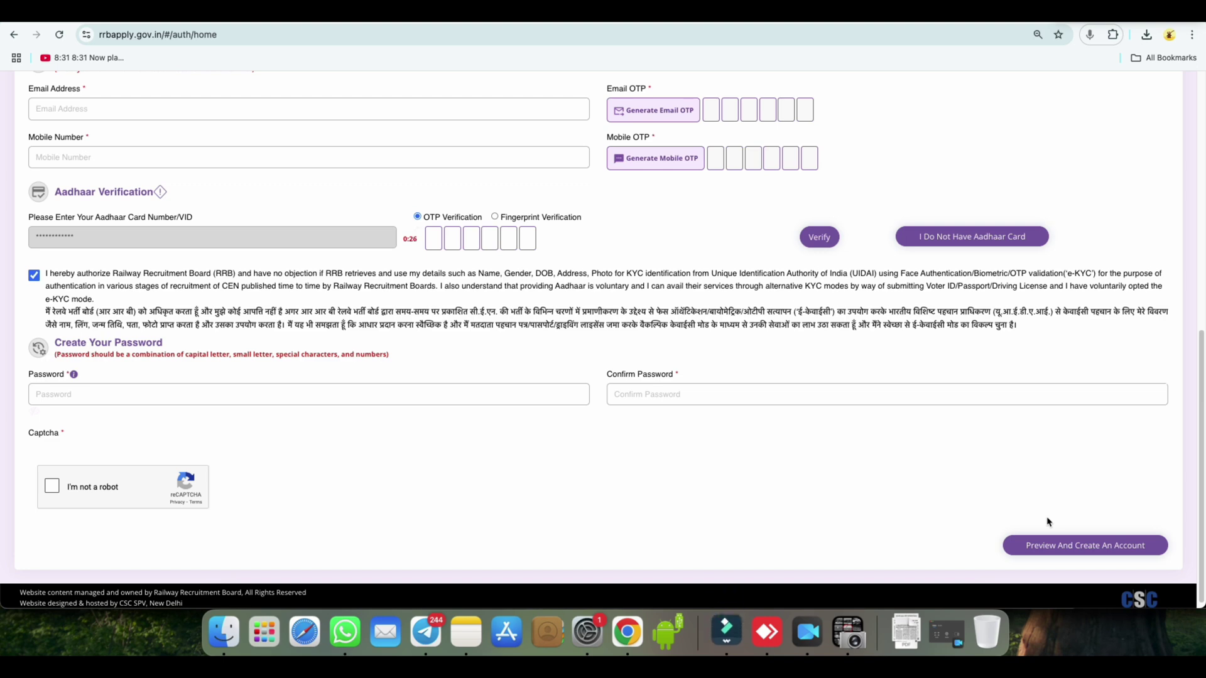
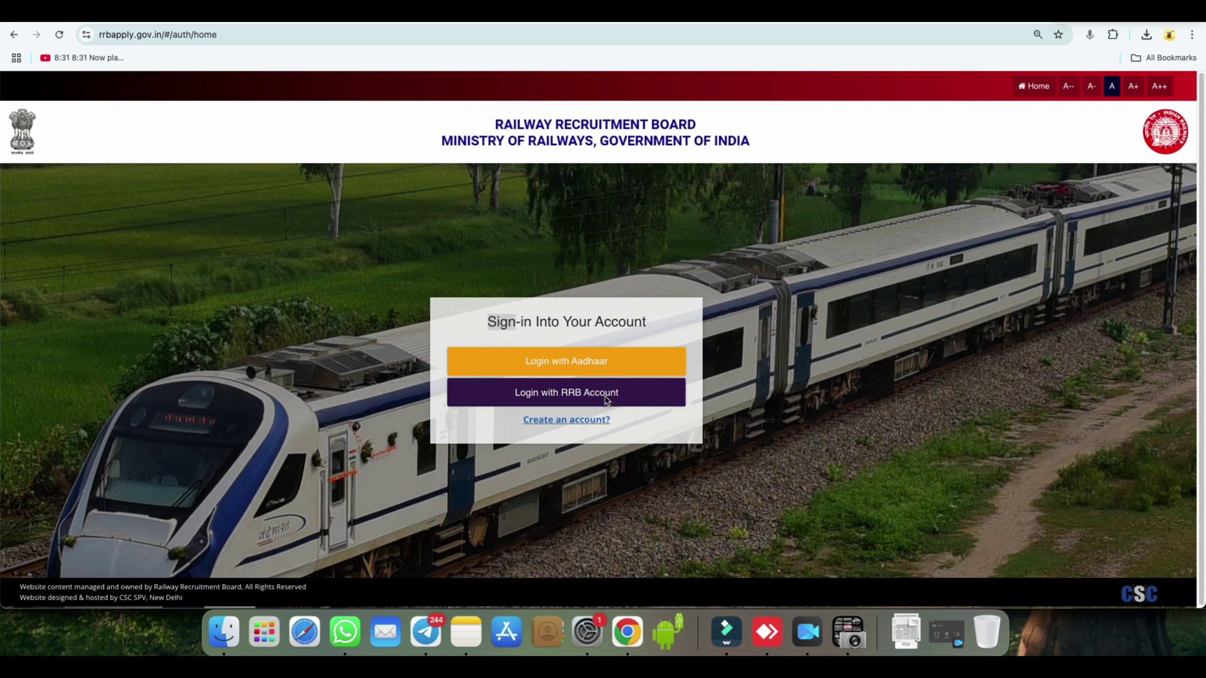
- Log in with the RRB account using its e-mail and password, and complete two-factor authentication with the OTP requested by e-mail
left_click(606, 400)
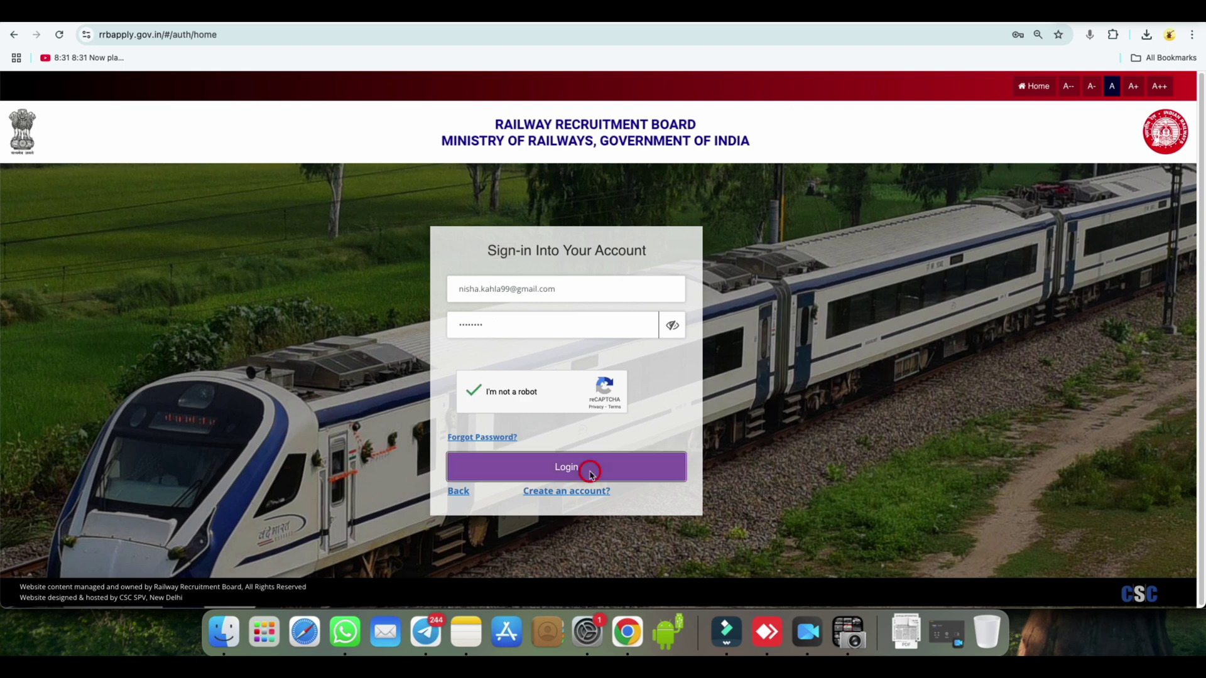
left_click(586, 467)
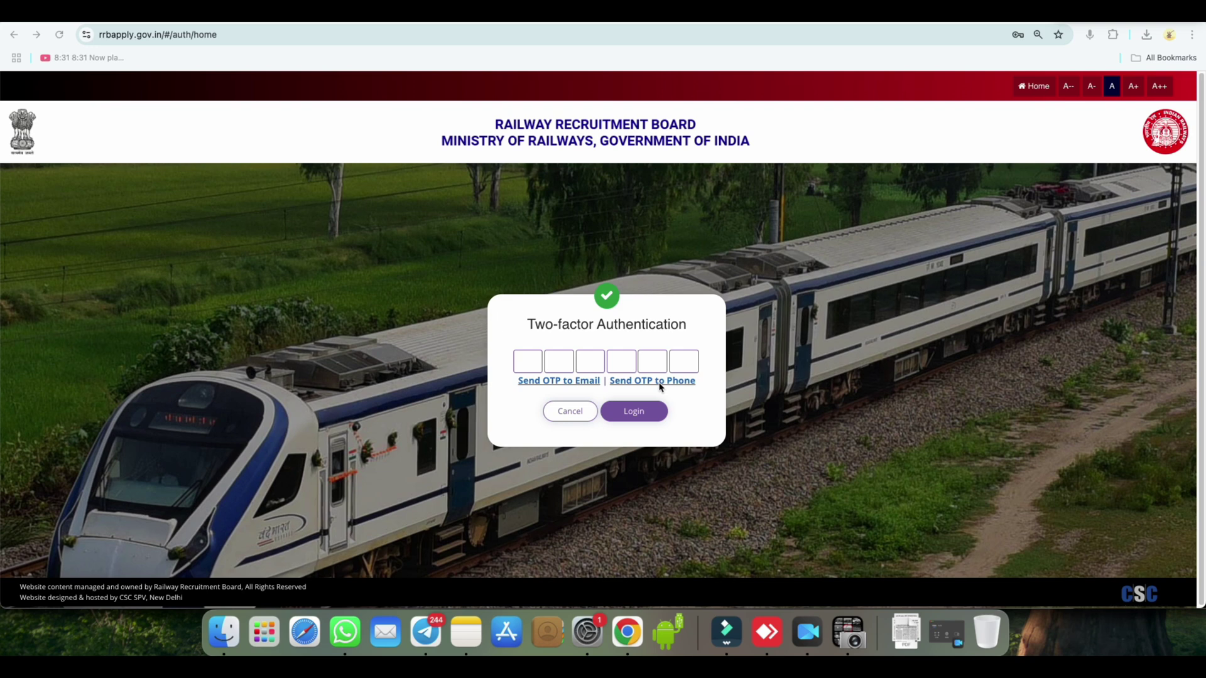
left_click(576, 381)
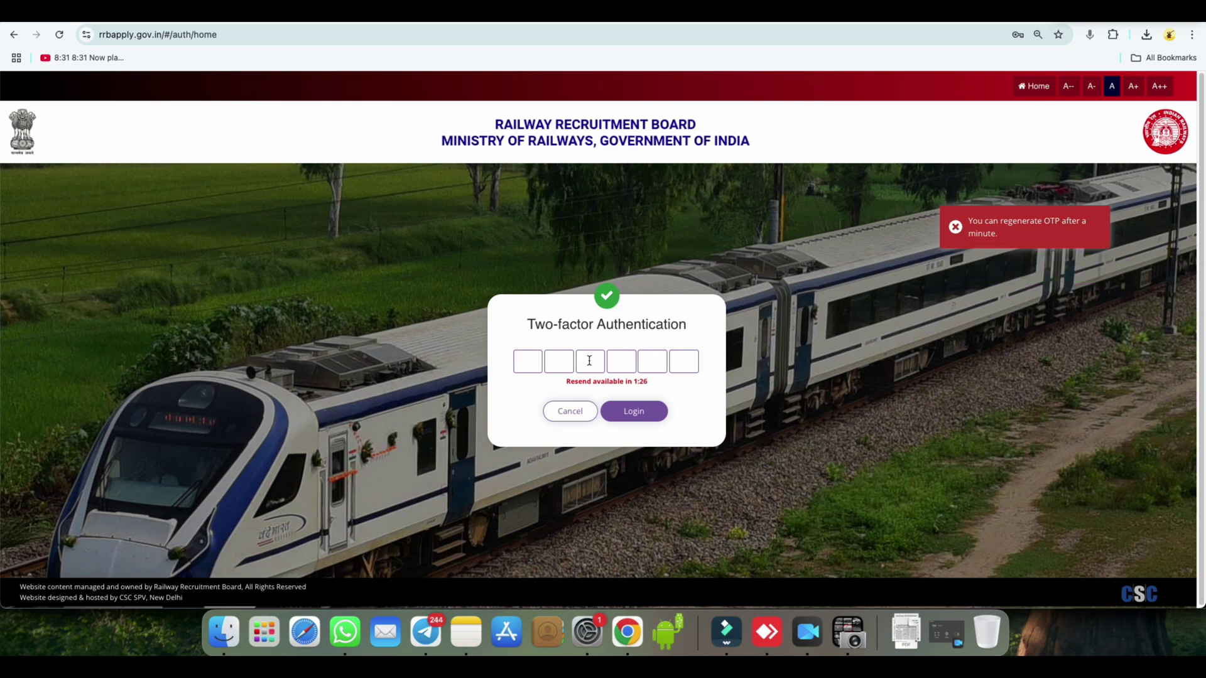
left_click(645, 413)
left_click(645, 414)
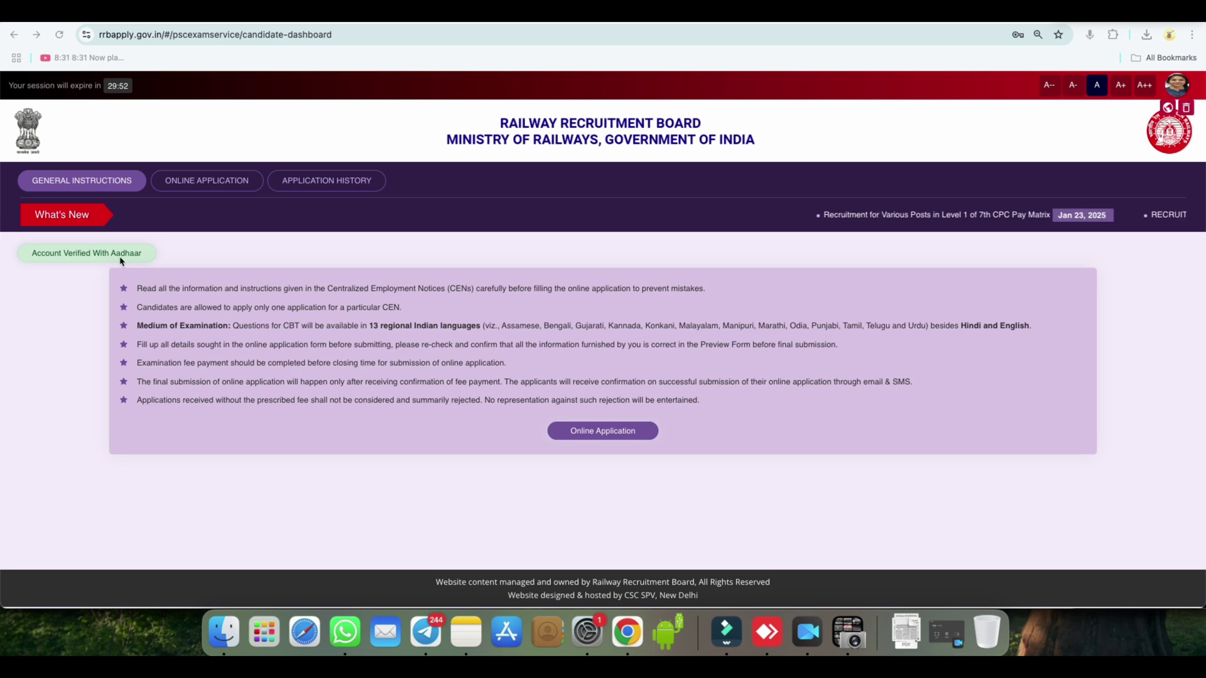
- Start the online application for CEN No. 08/2024 with Patna as the RRB and declare not being currently debarred
left_click(208, 181)
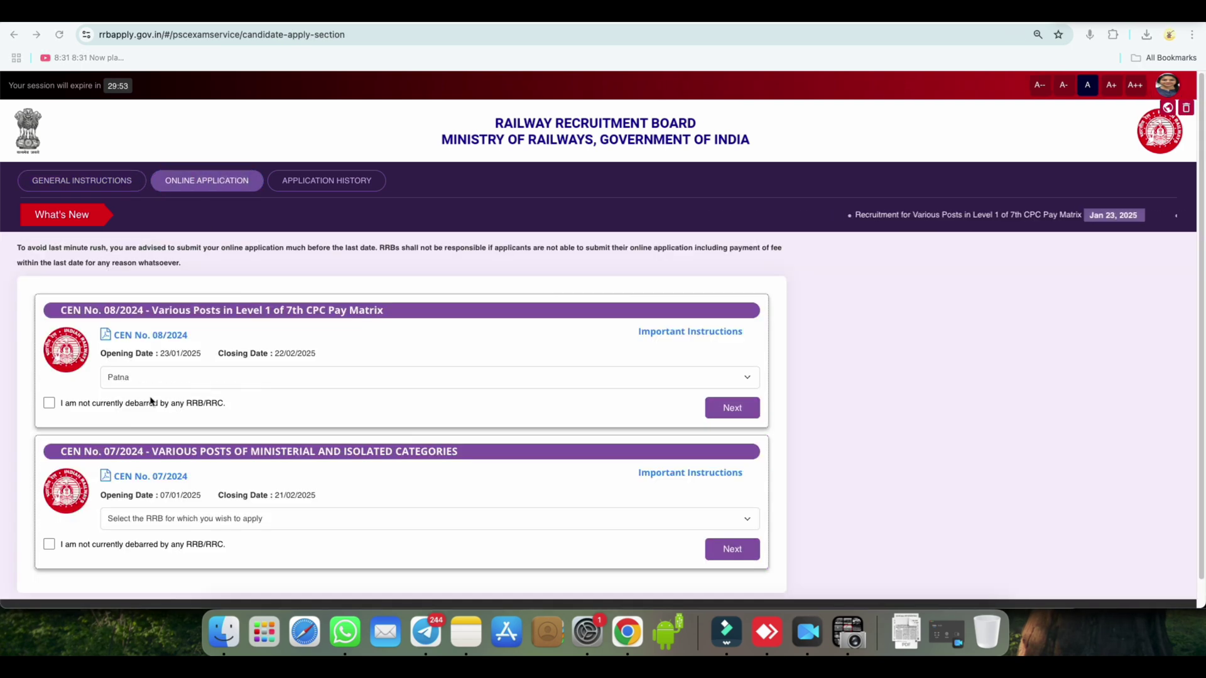
left_click(126, 376)
left_click(126, 376)
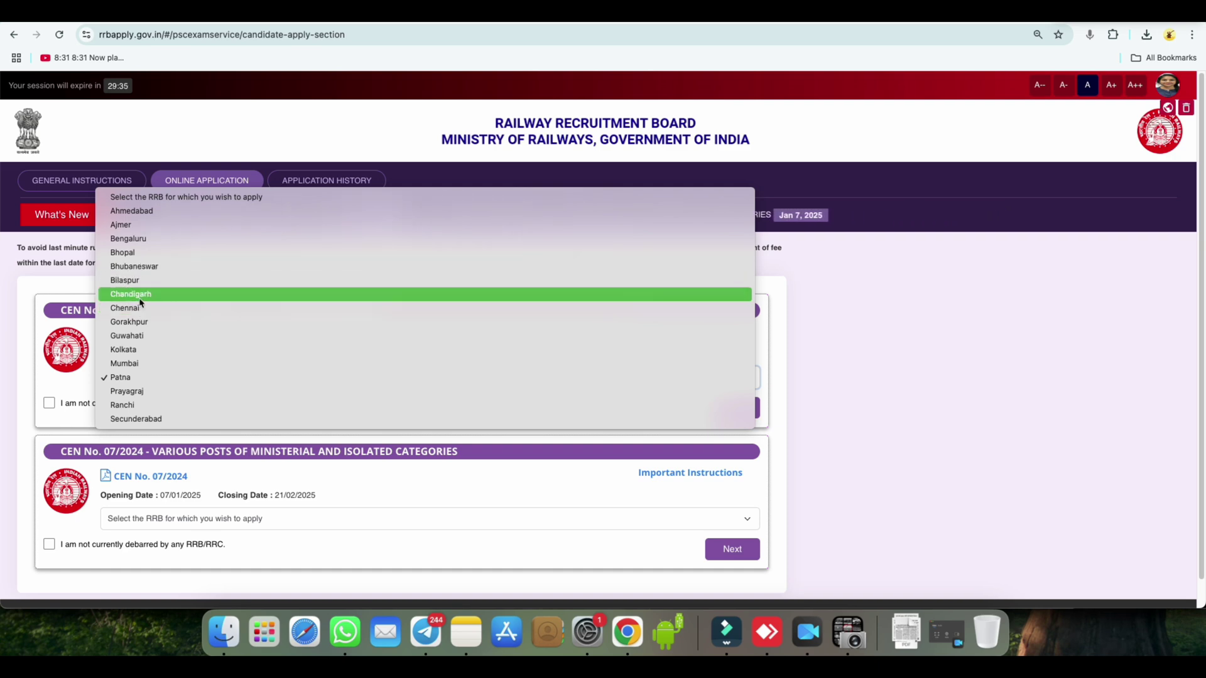
left_click(132, 383)
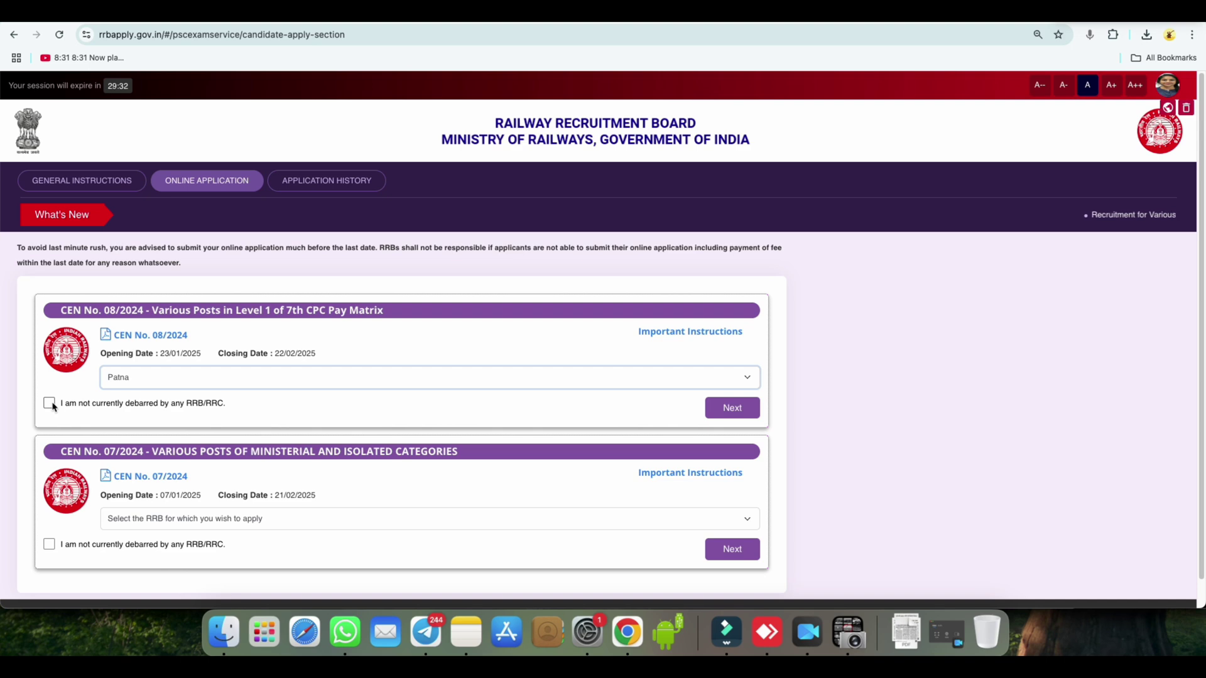
left_click(51, 404)
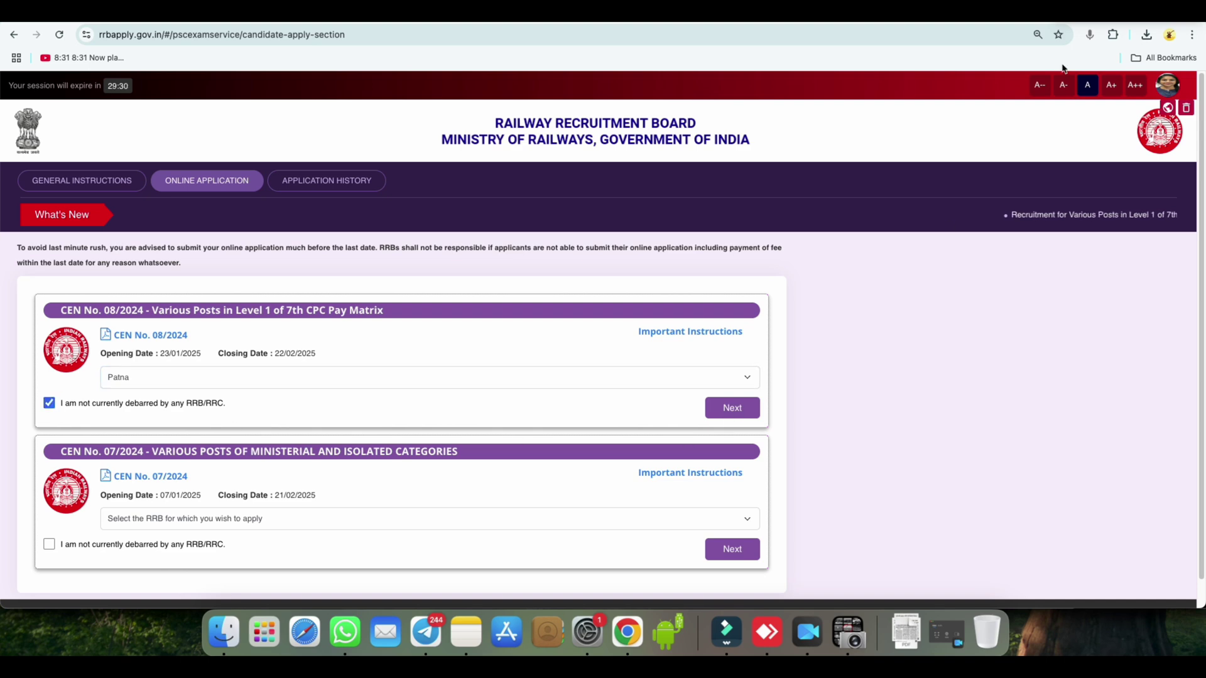
left_click(732, 407)
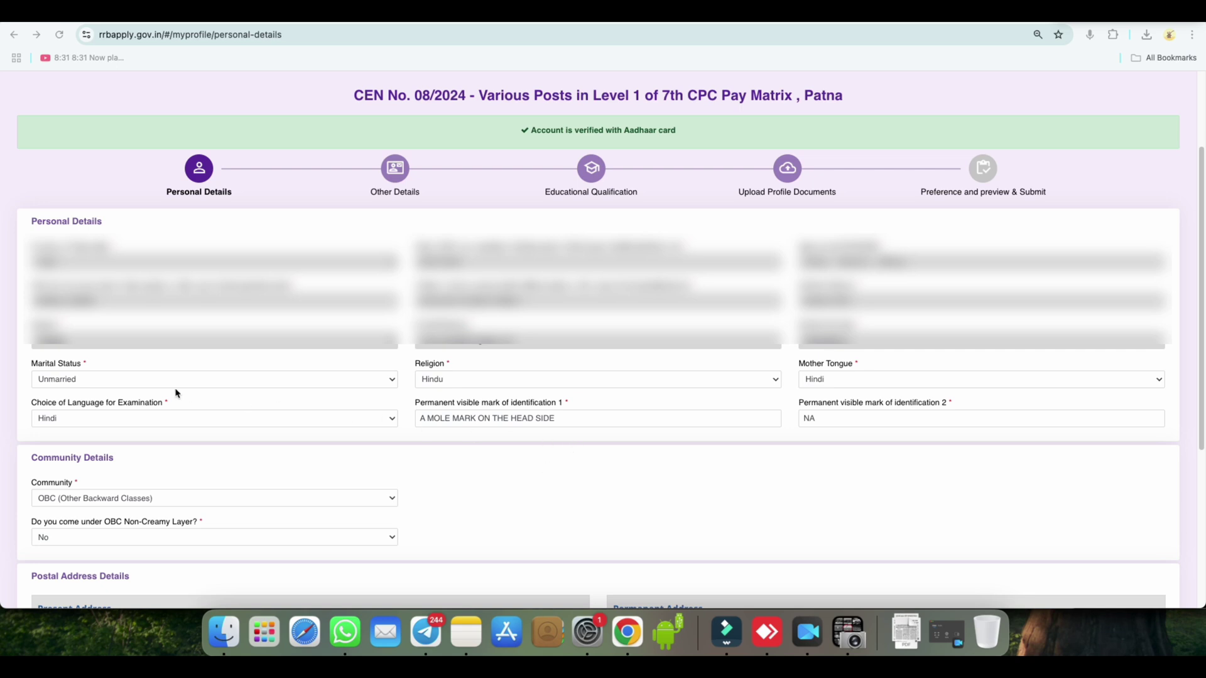
- Select Unmarried as marital status, Hindu as religion, and Hindi as both the mother tongue and the examination language
left_click(74, 380)
left_click(78, 384)
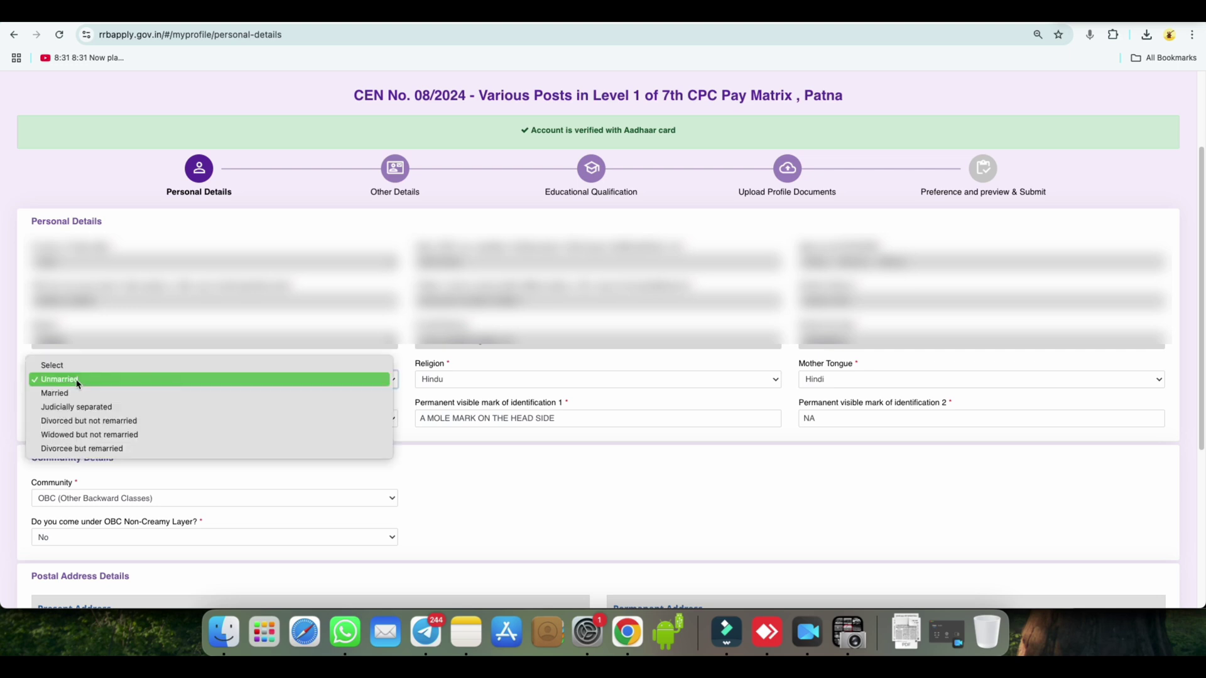
left_click(108, 385)
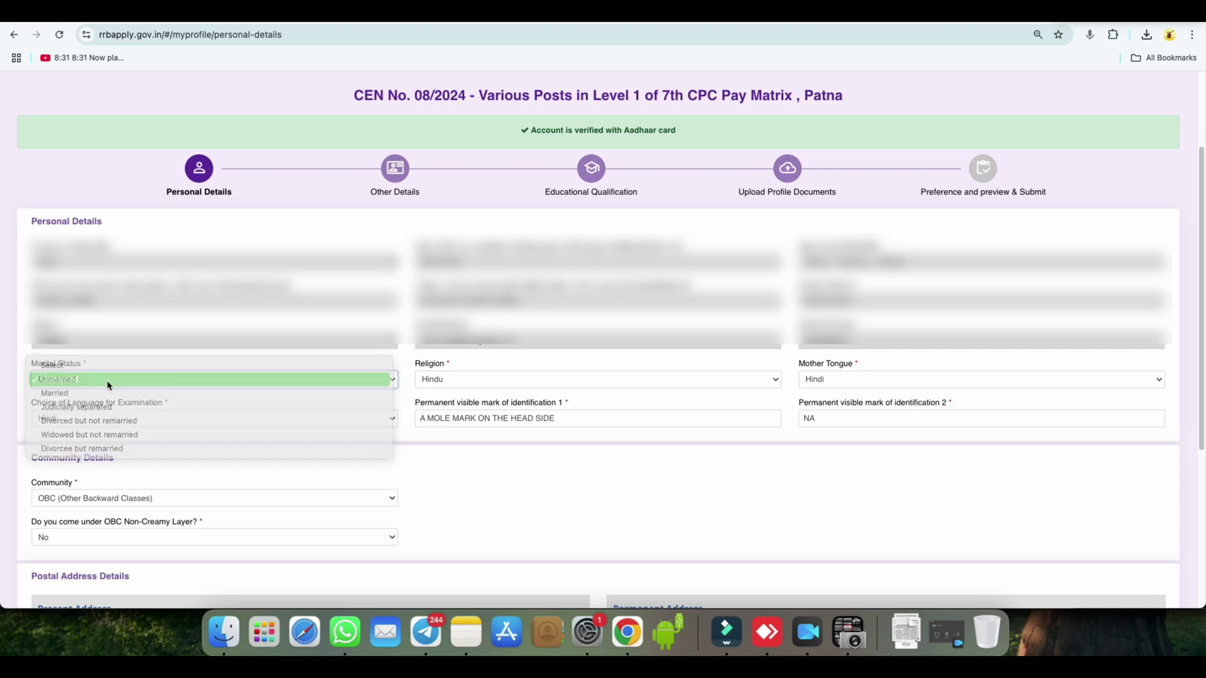
left_click(440, 382)
left_click(836, 381)
left_click(836, 381)
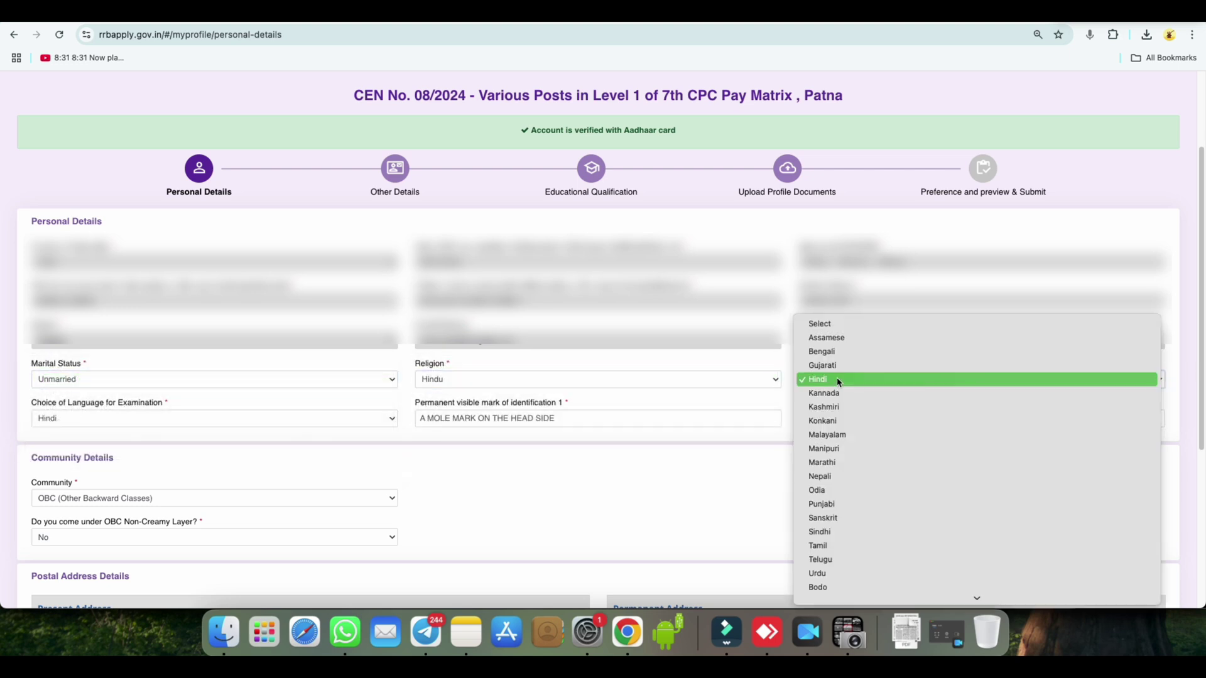
left_click(702, 408)
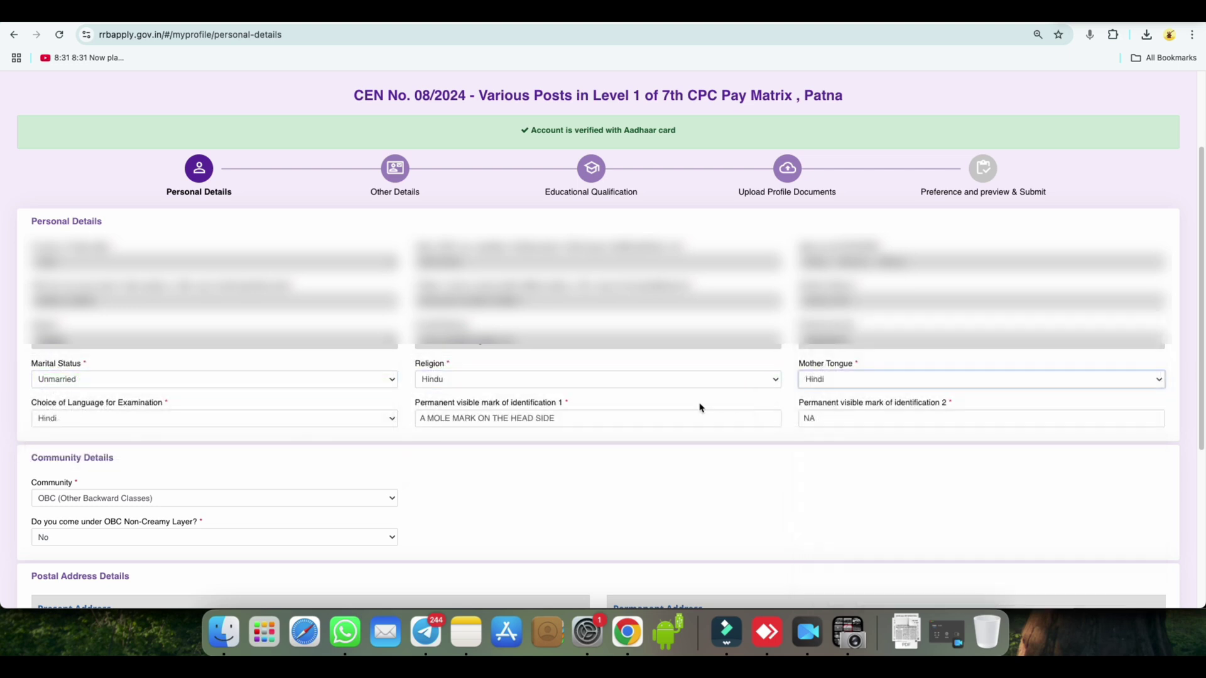
left_click(132, 419)
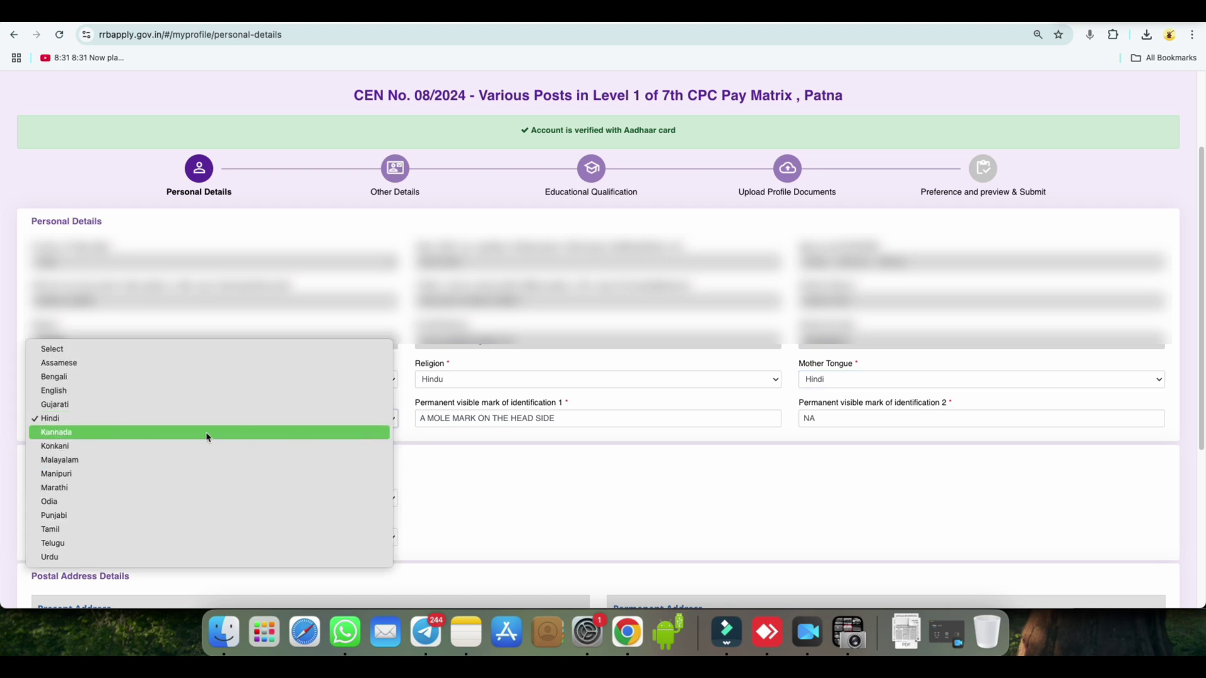
left_click(76, 424)
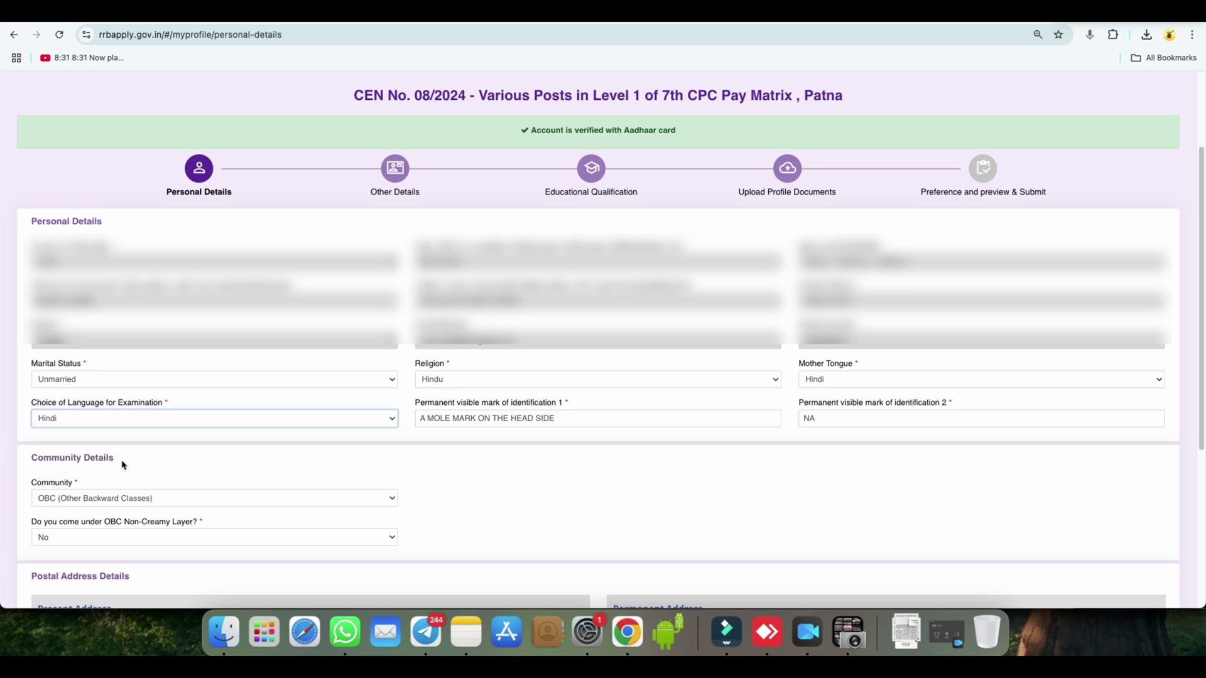
- Select OBC (Other Backward Classes) as the community, answer Yes for OBC Non-Creamy Layer, and agree to the certificate declaration
scroll(437, 466, "down", 1)
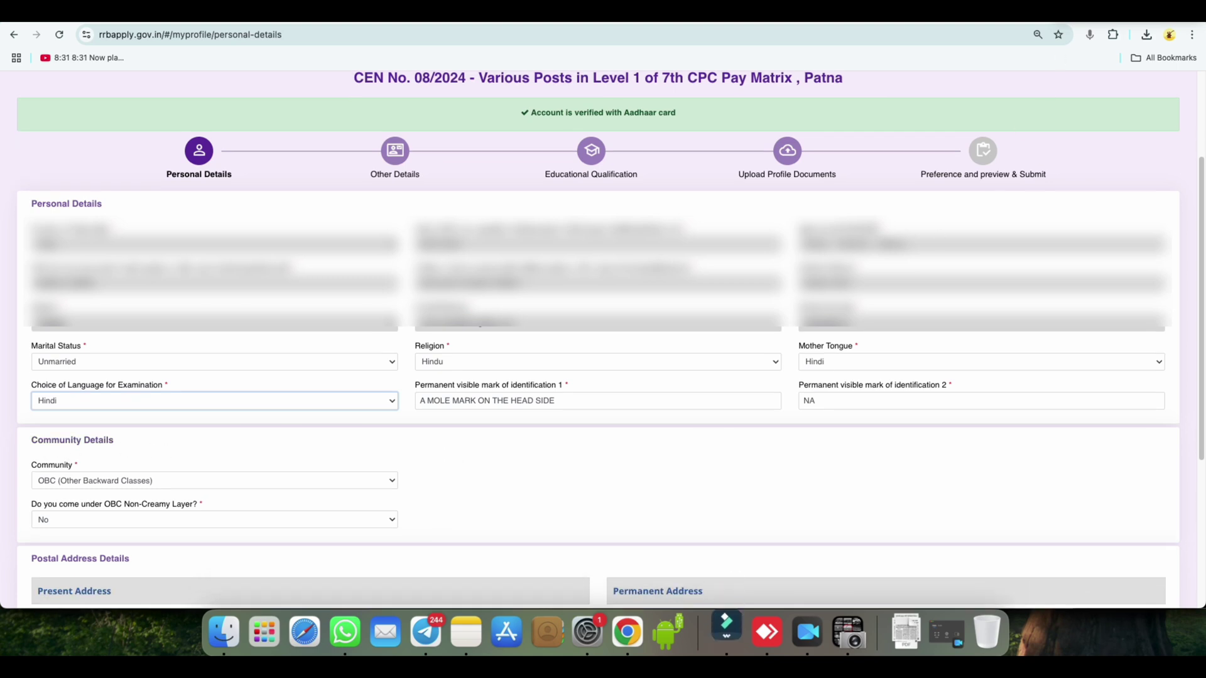
scroll(988, 241, "down", 5)
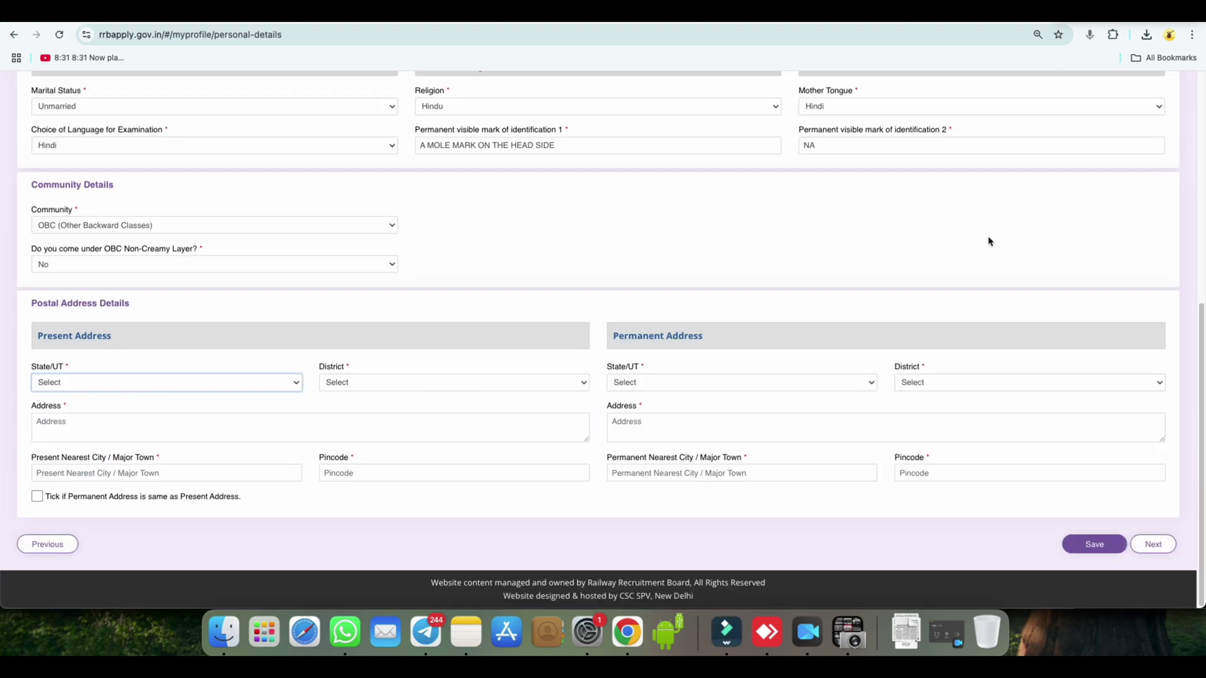
left_click(110, 225)
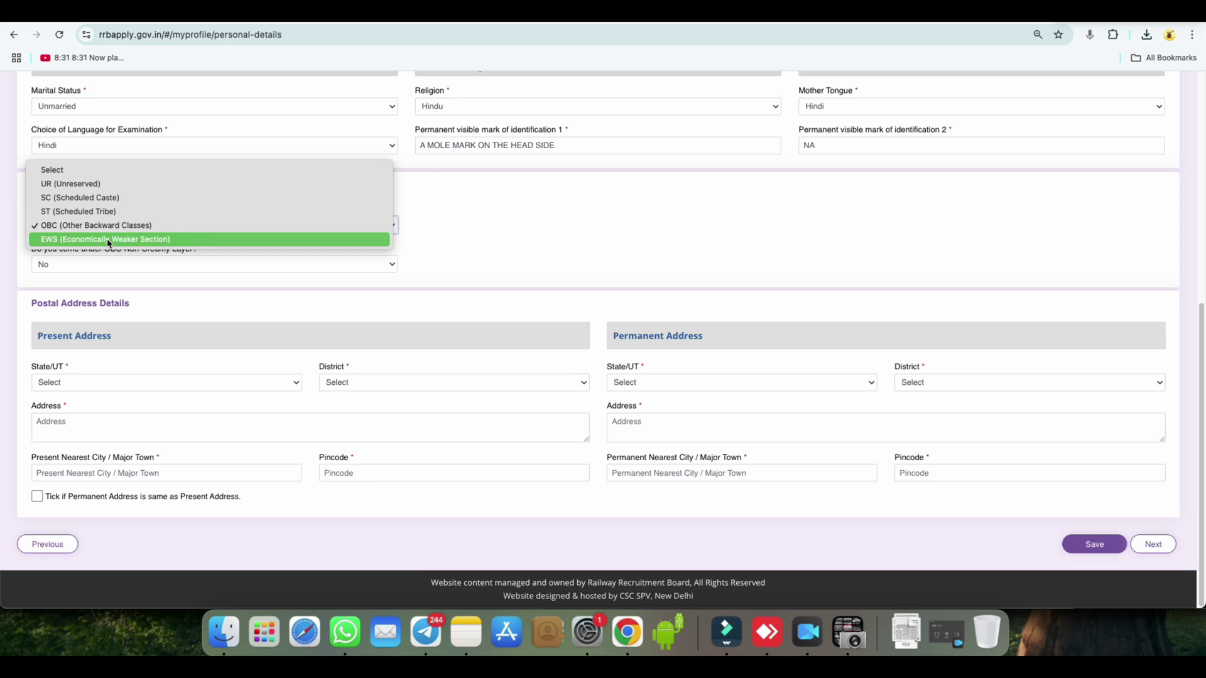
left_click(91, 226)
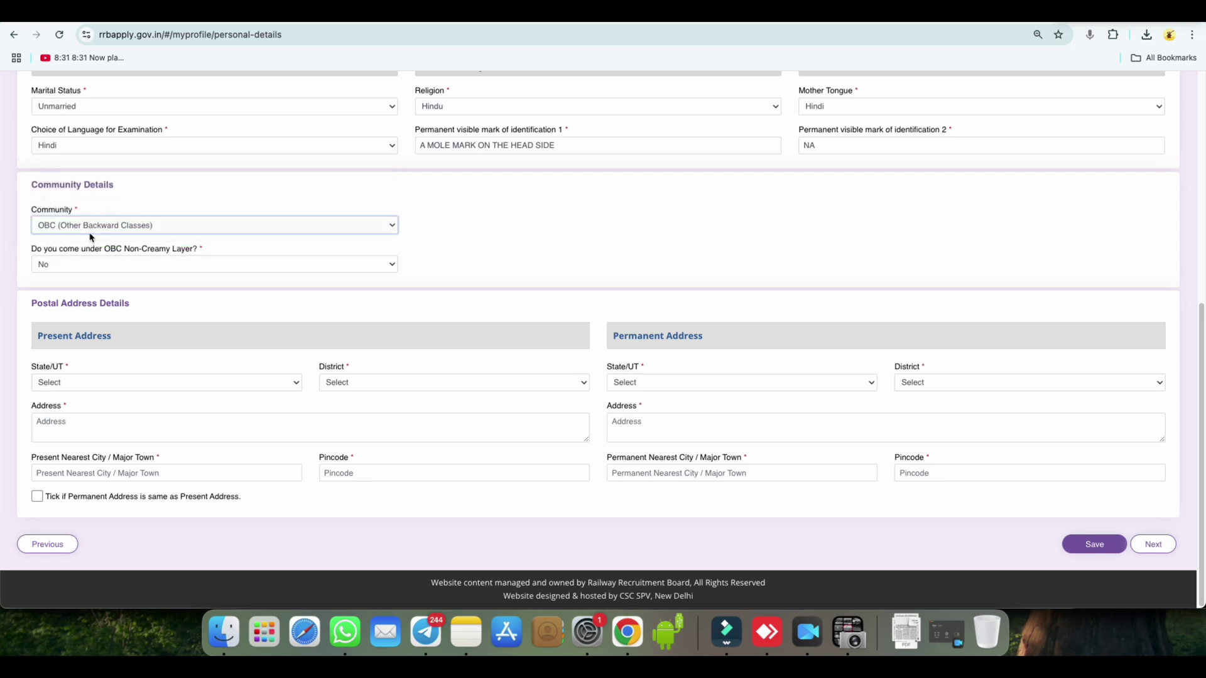
left_click(105, 267)
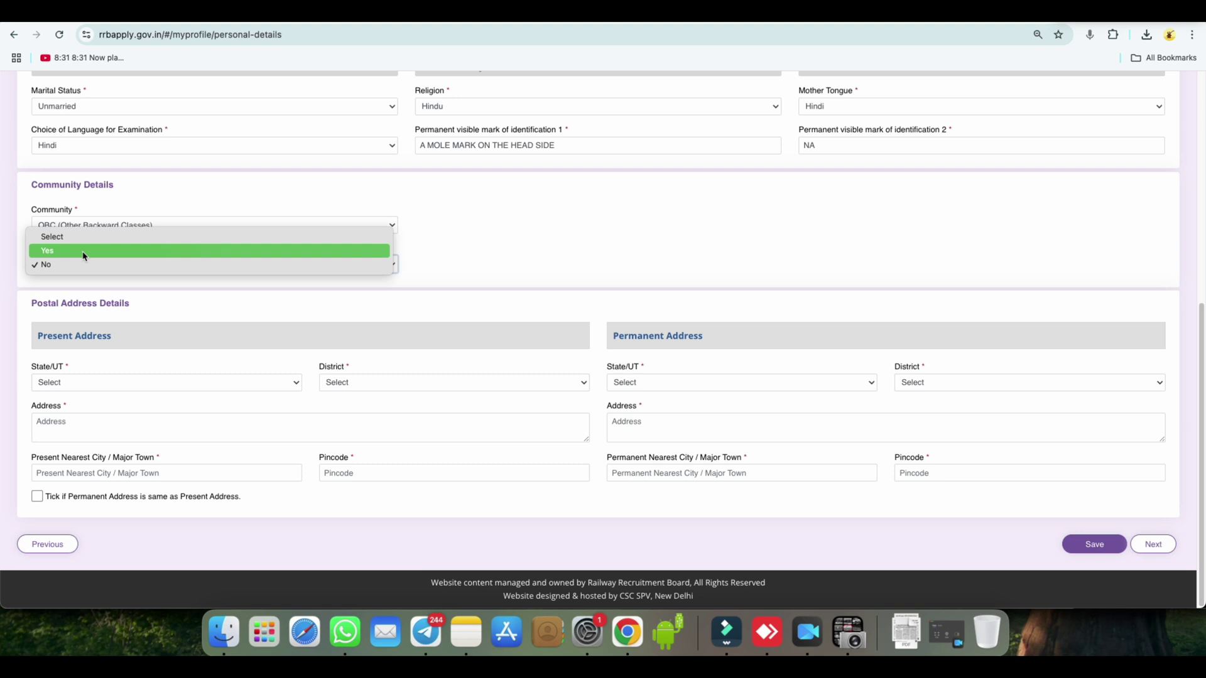
left_click(85, 251)
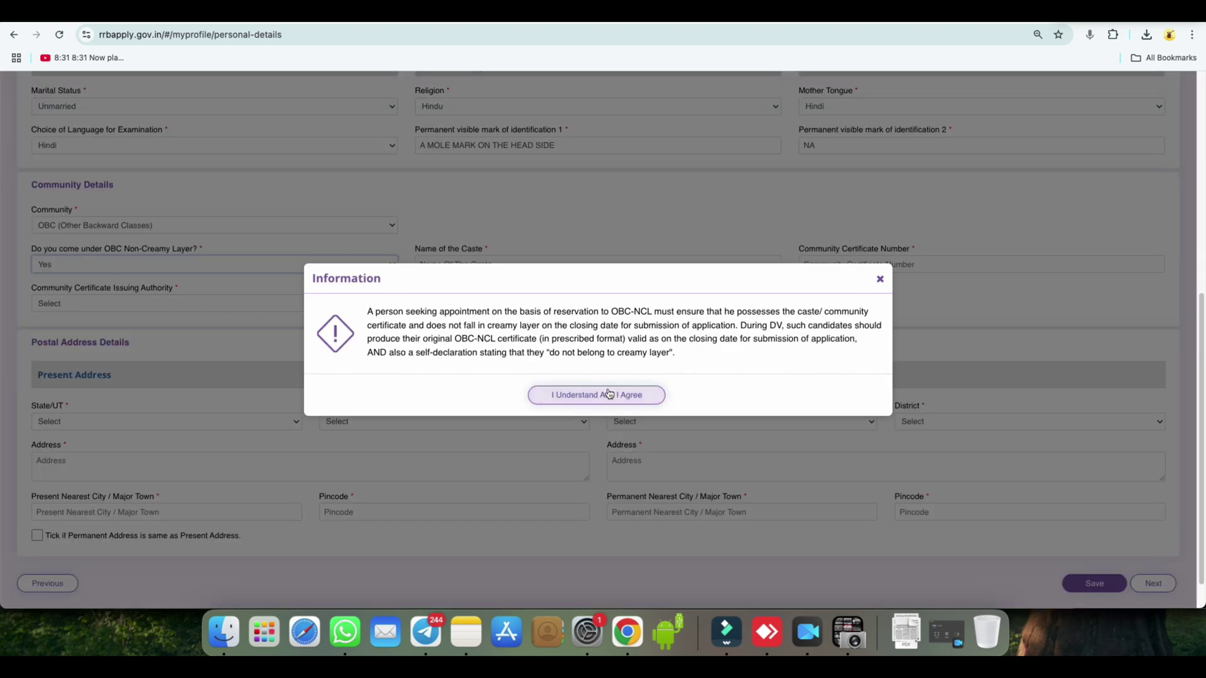
left_click(607, 395)
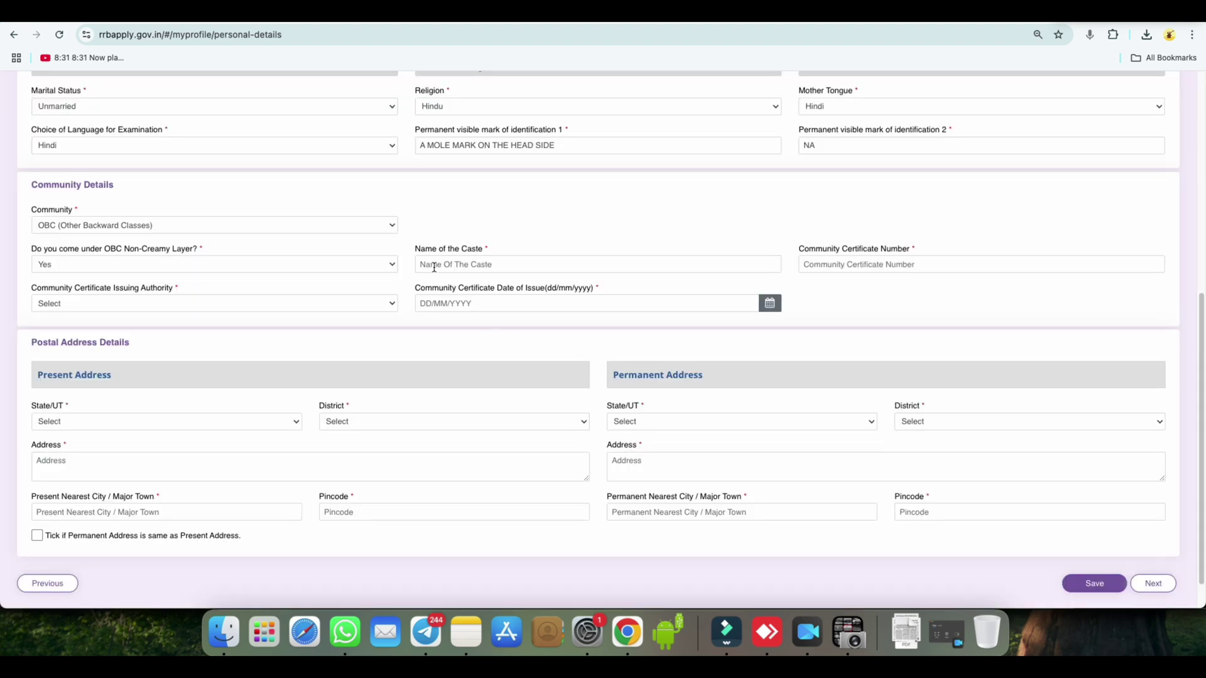
- Set the community certificate's issuing authority to Revenue Officers not below the rank of Tehsildar and its issuing state to BIHAR, keeping OBC as the community
left_click_drag(417, 249, 476, 249)
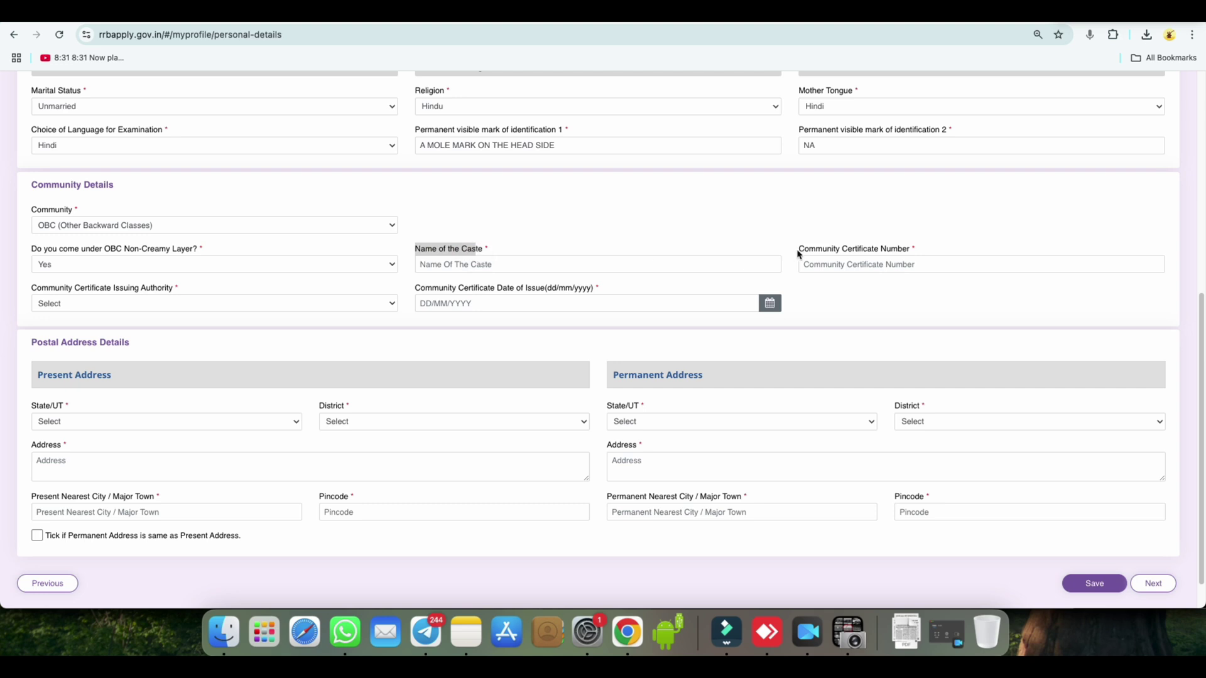
left_click_drag(799, 248, 909, 249)
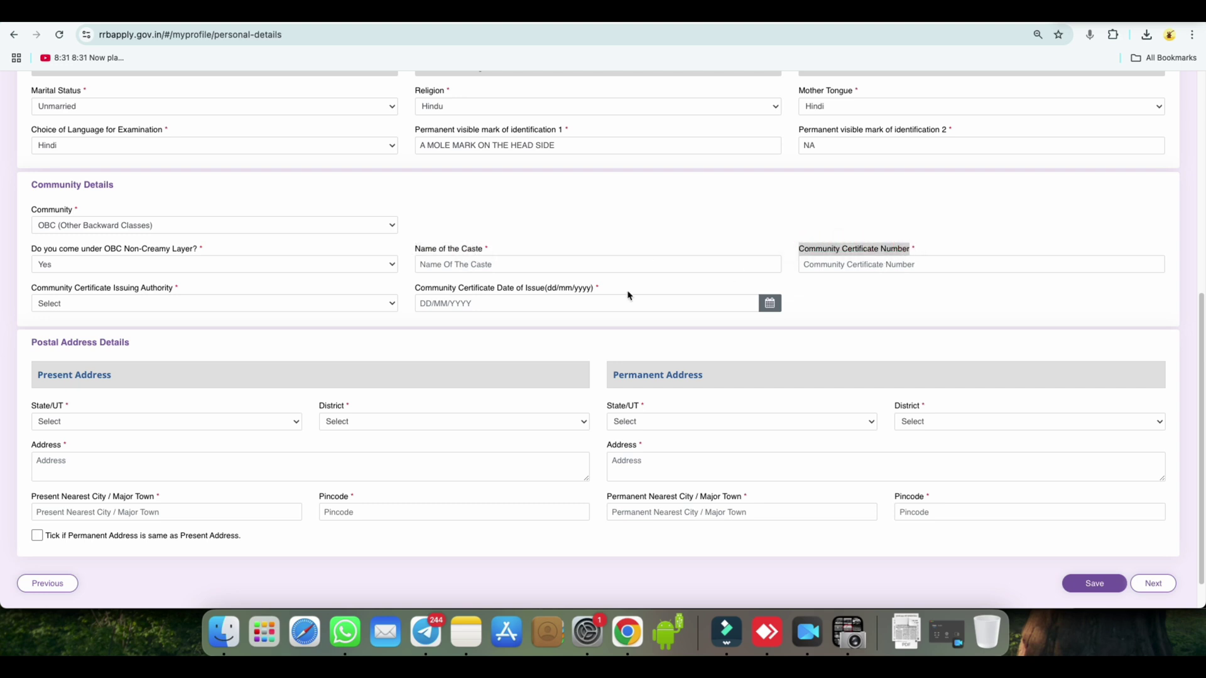
left_click(84, 306)
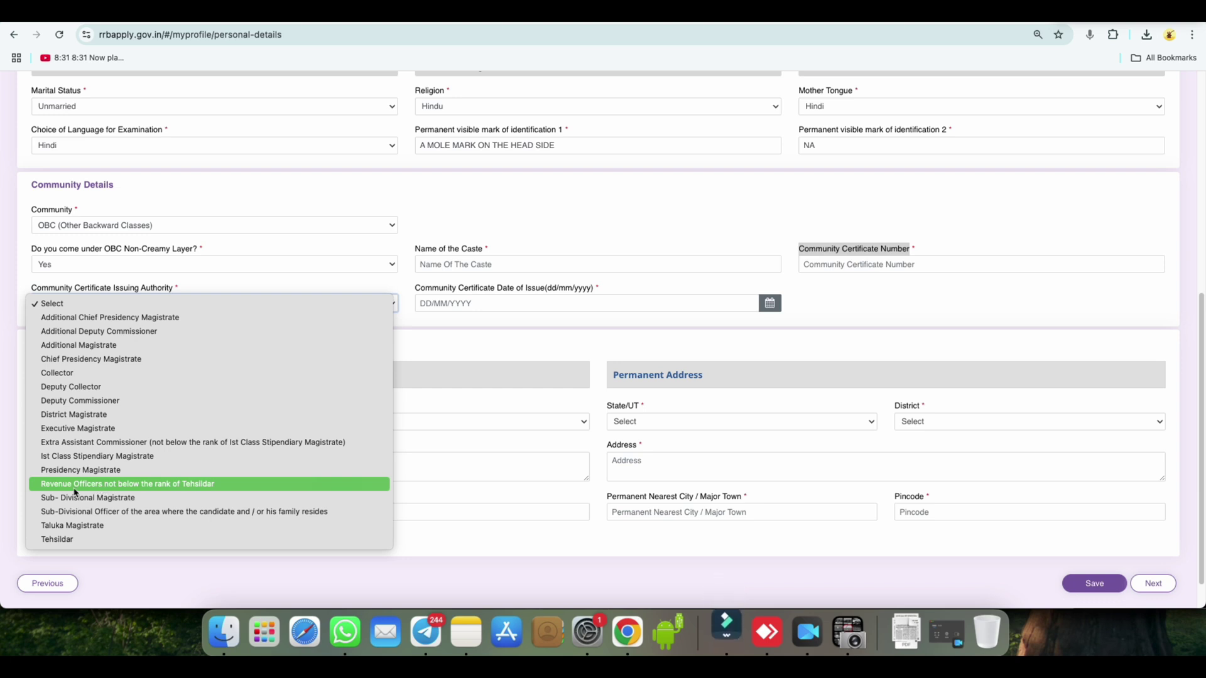
left_click(111, 485)
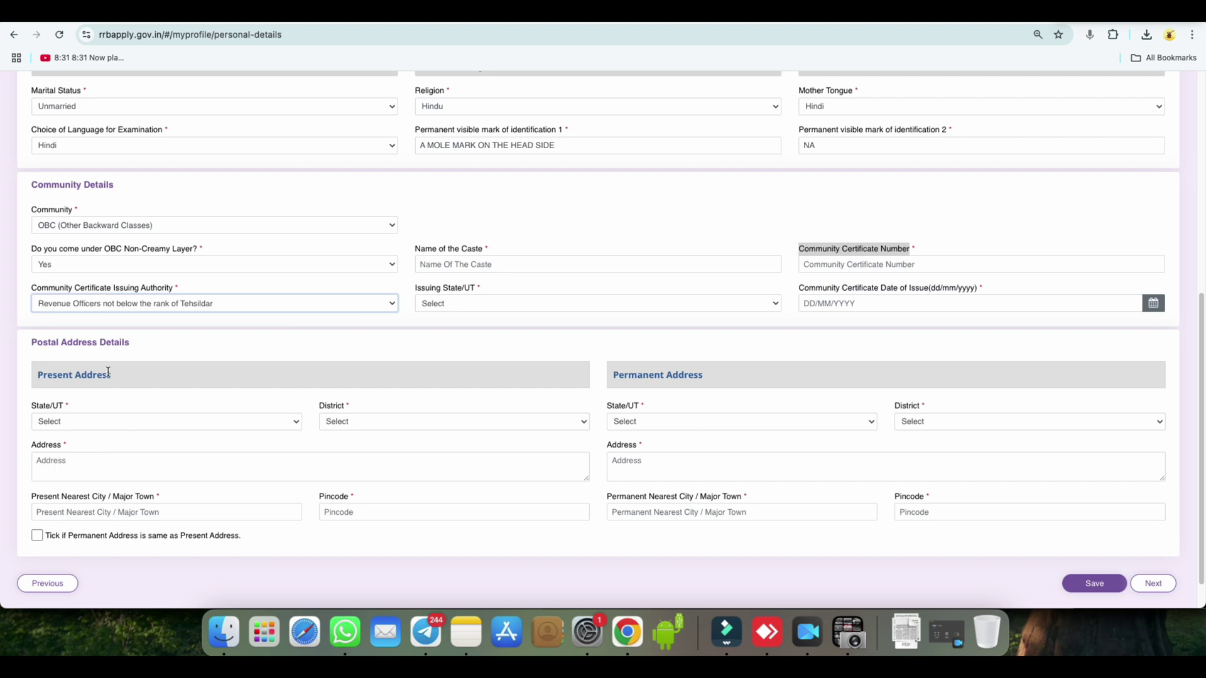
left_click(116, 306)
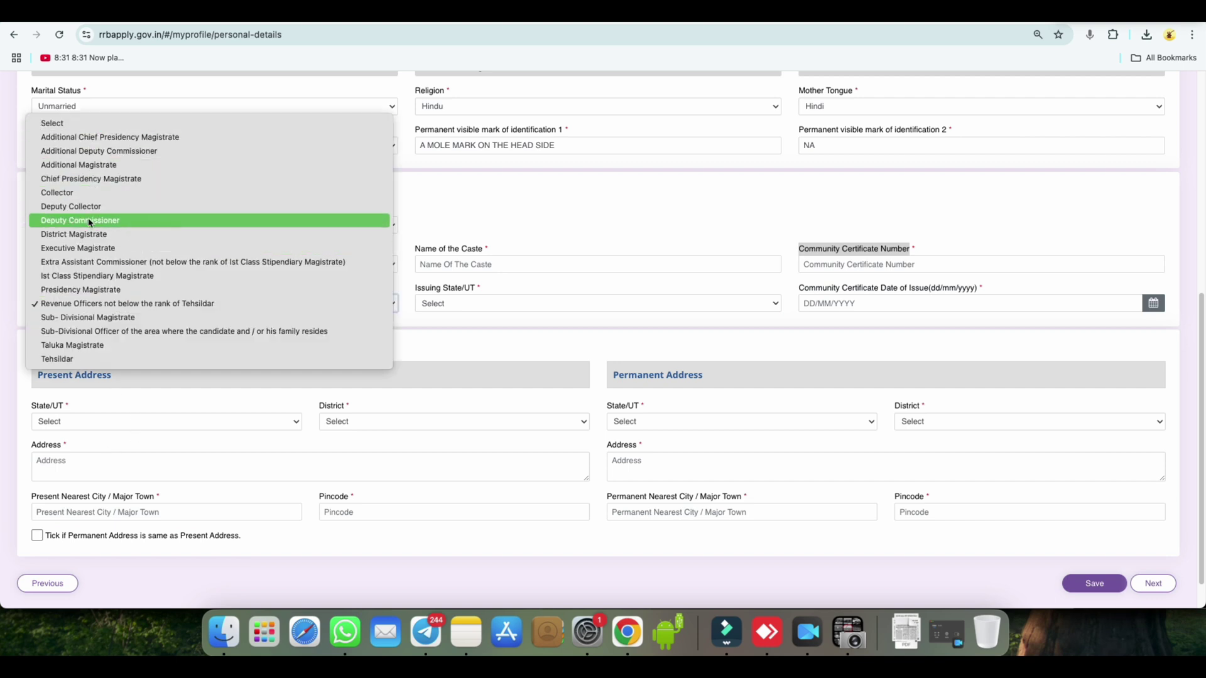
left_click(98, 303)
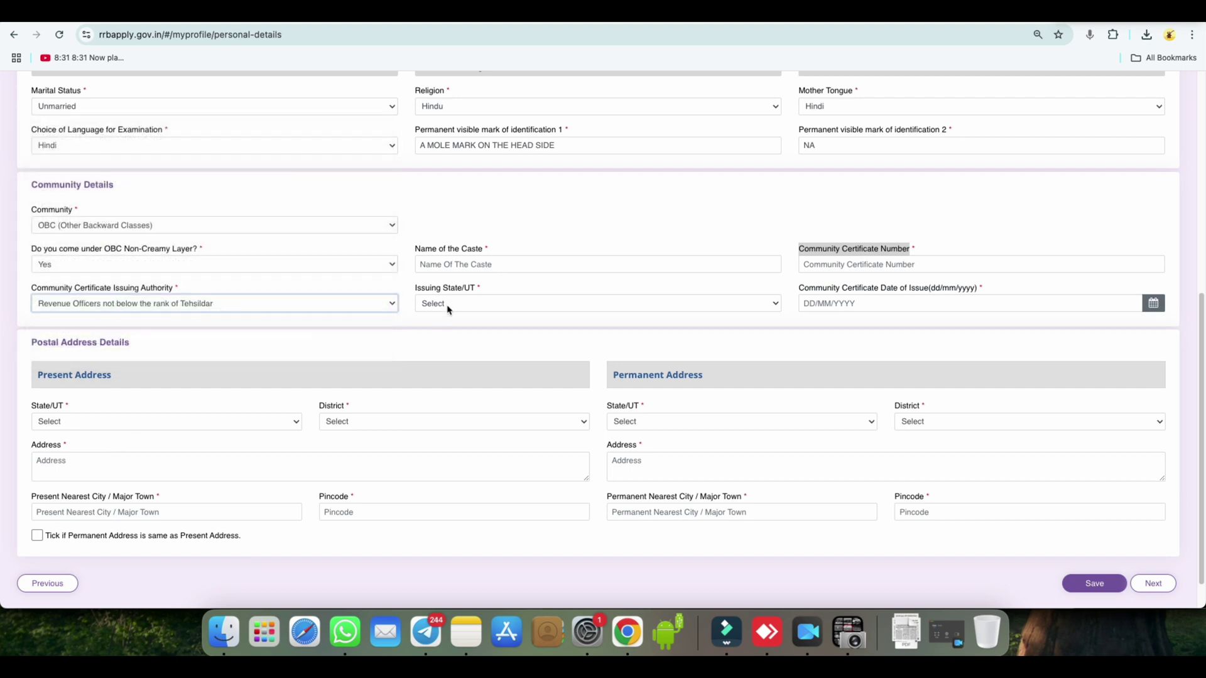
left_click(447, 304)
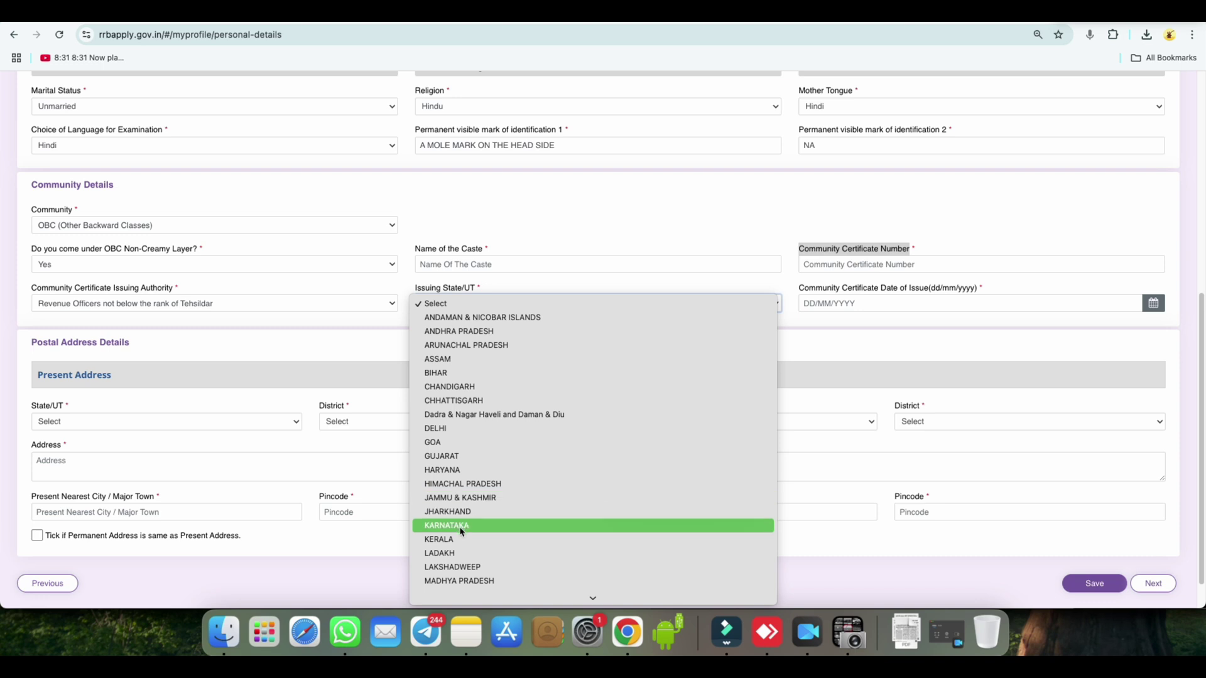
left_click(453, 374)
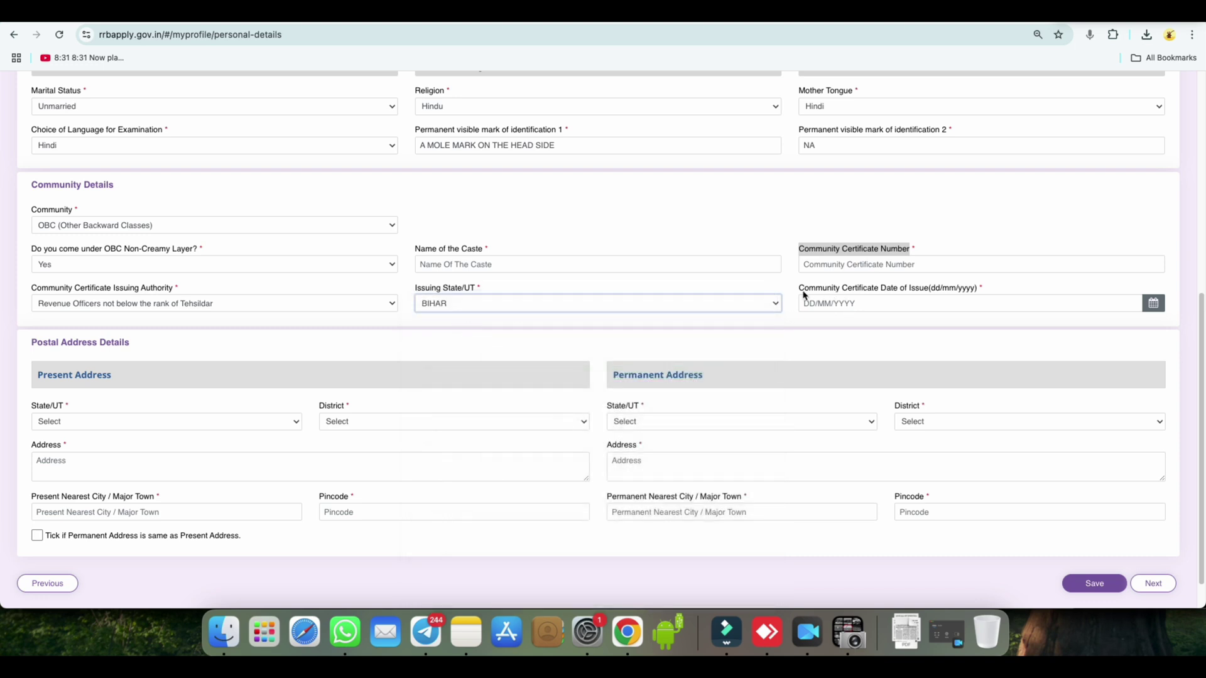
left_click_drag(800, 288, 929, 288)
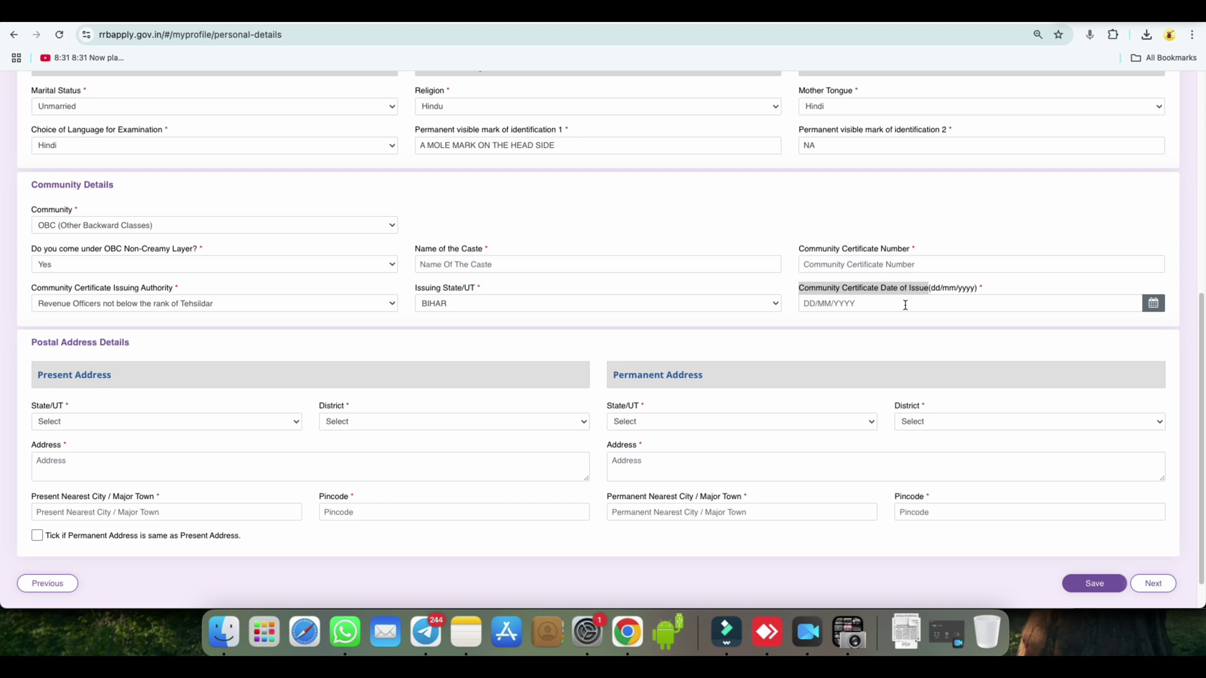
left_click(125, 227)
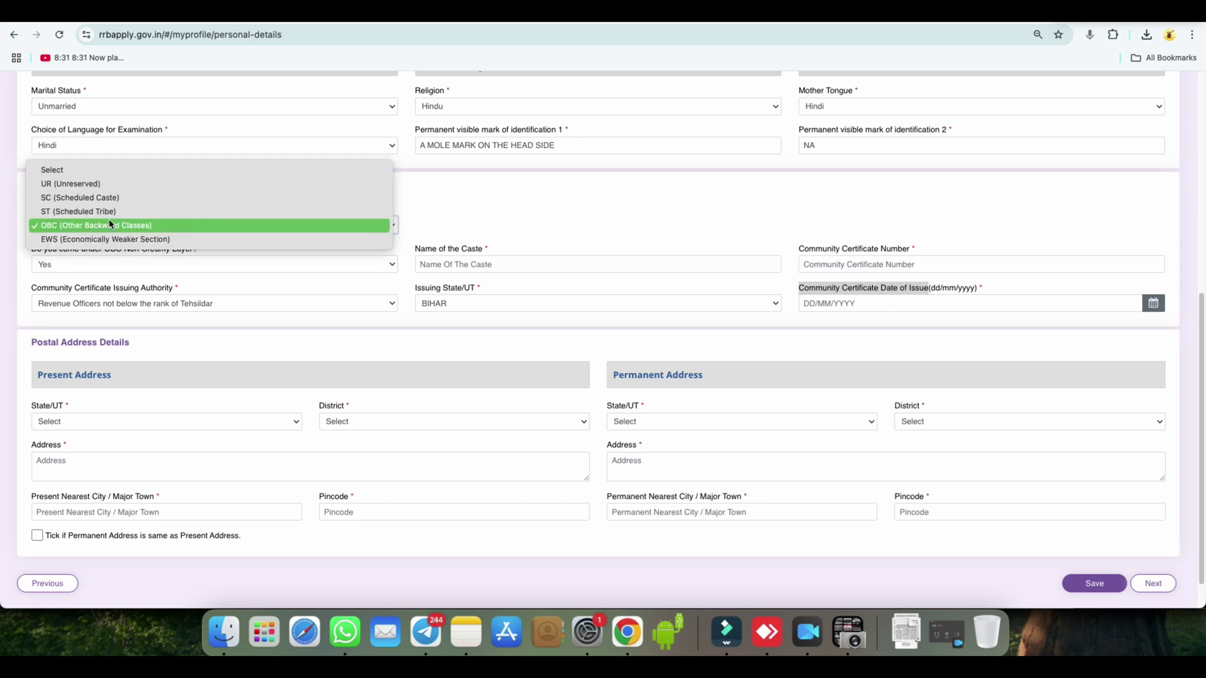
left_click(114, 226)
- Review the present and permanent postal address sections and save the personal details
scroll(598, 377, "down", 1)
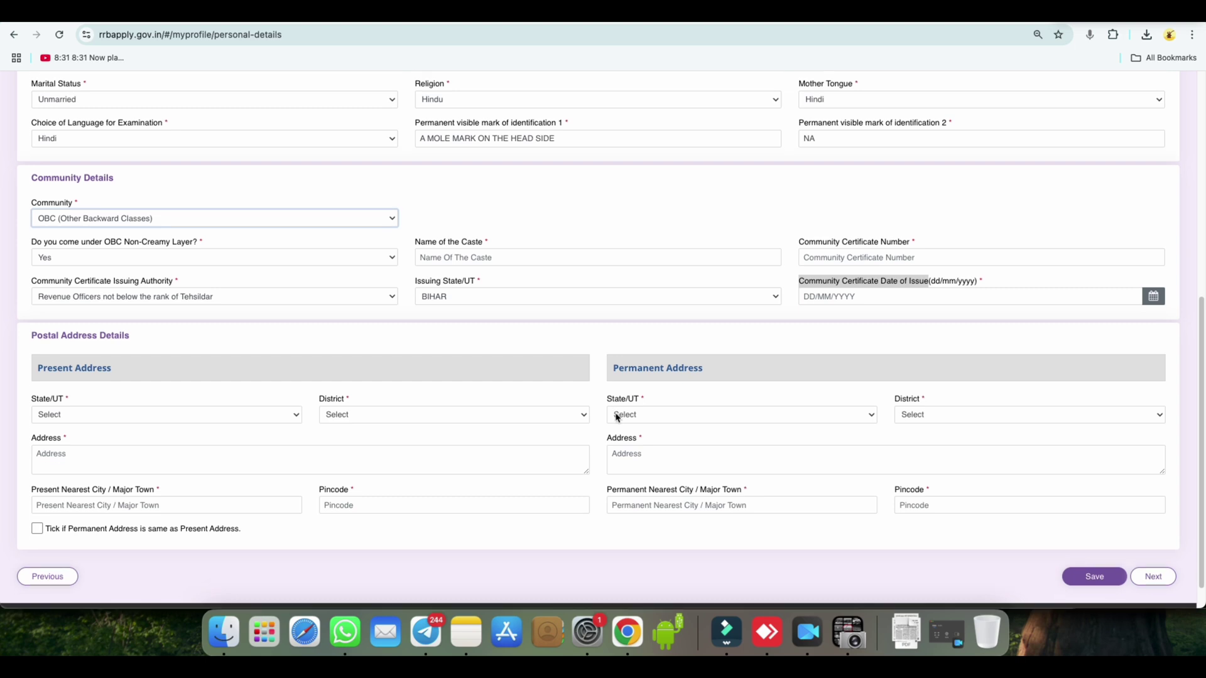
left_click_drag(40, 335, 112, 336)
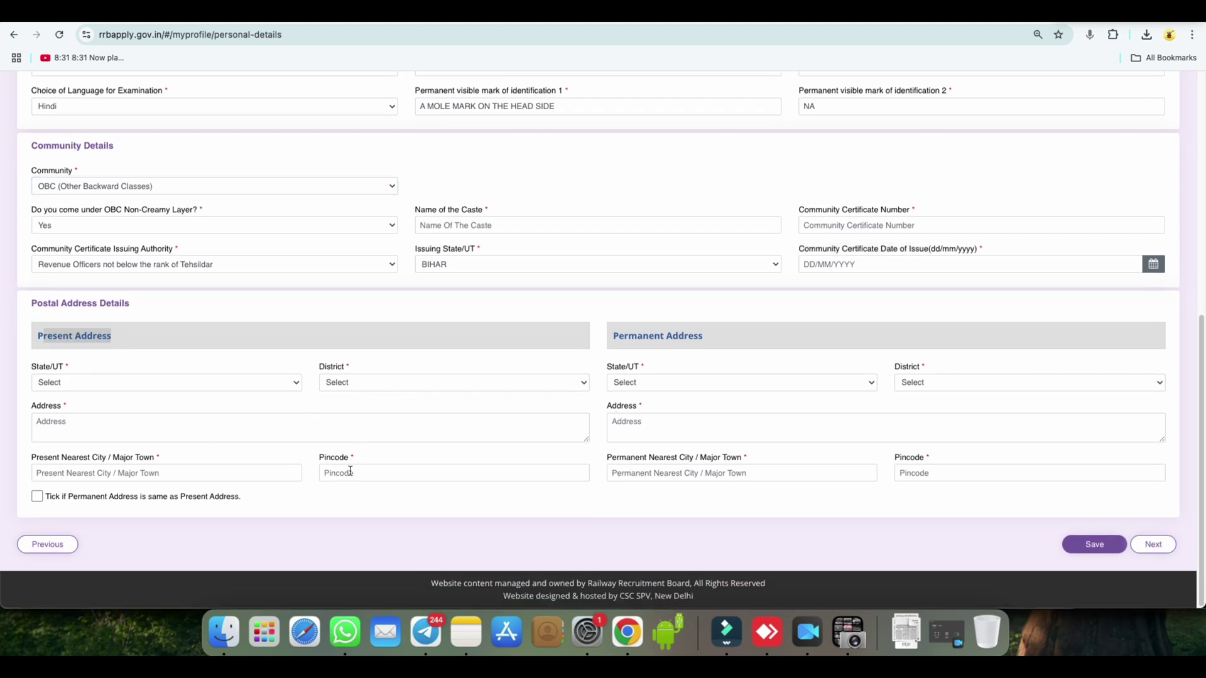
left_click_drag(613, 335, 712, 352)
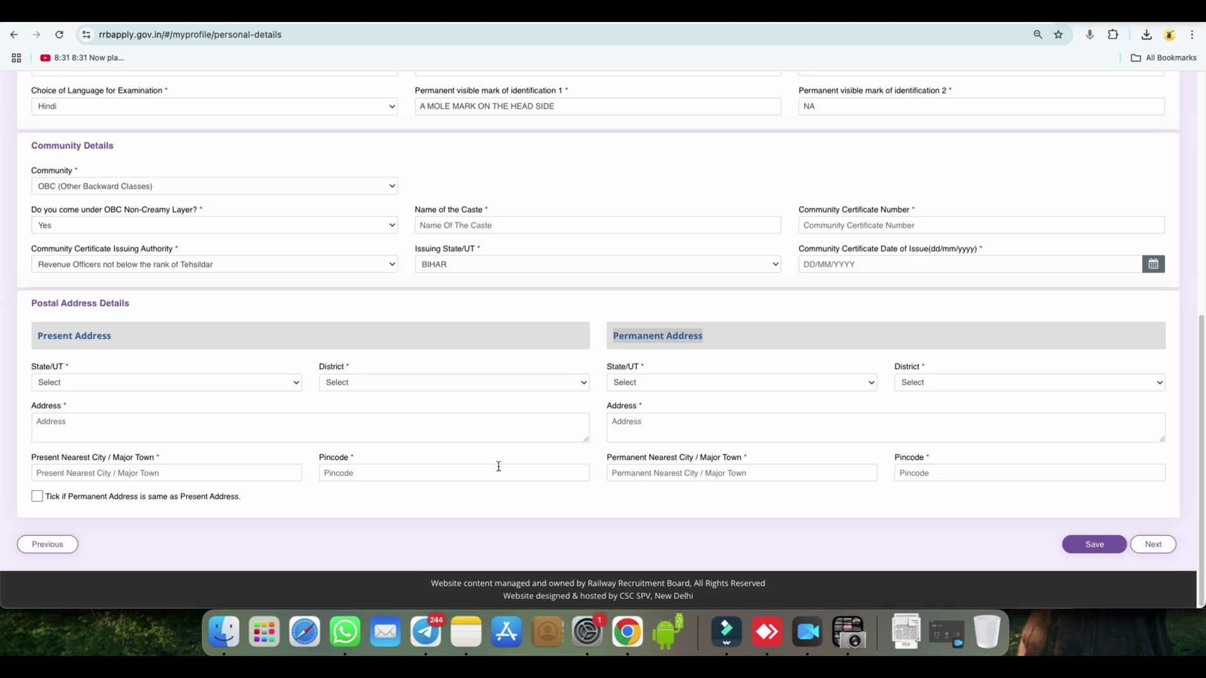
left_click(1096, 545)
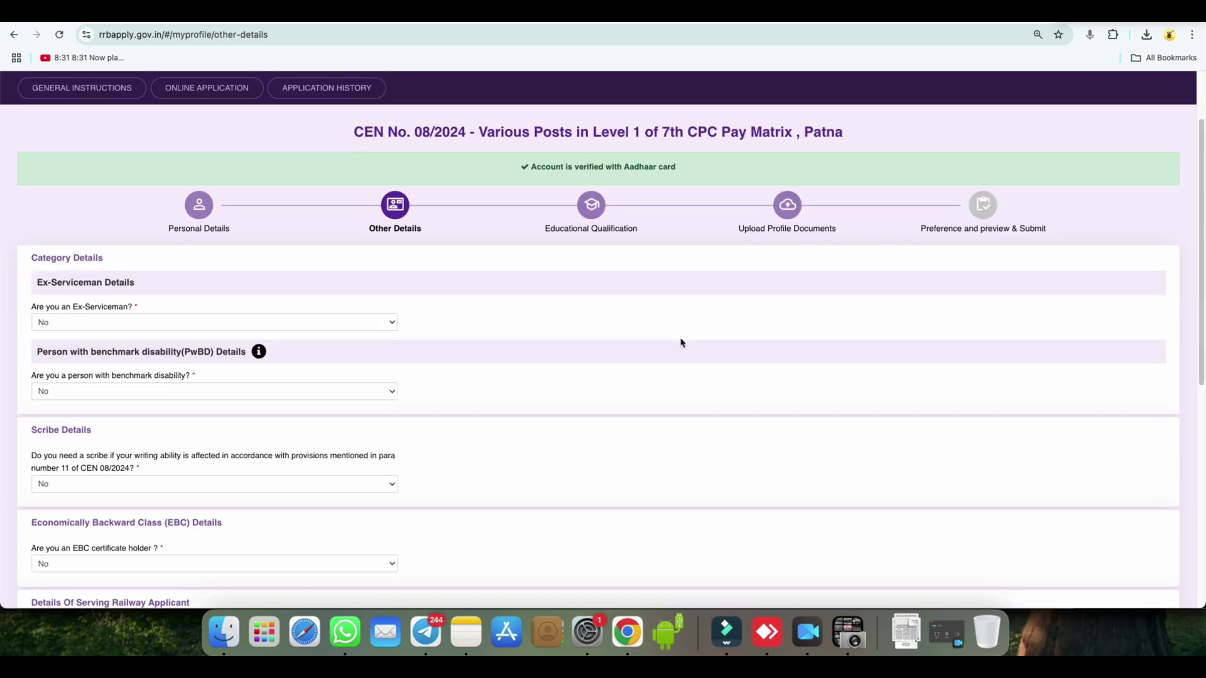
- Answer Yes to the ex-serviceman question, examine the defence service options, and set the answer back to No
left_click(104, 316)
left_click(99, 309)
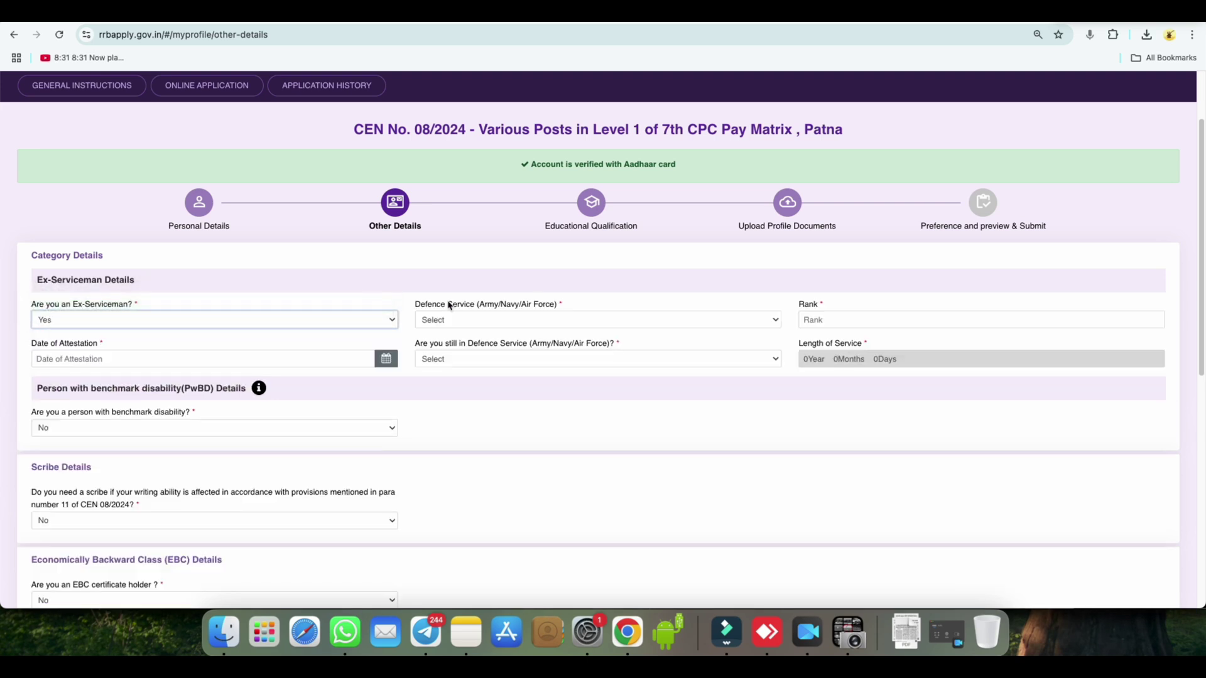
left_click(455, 321)
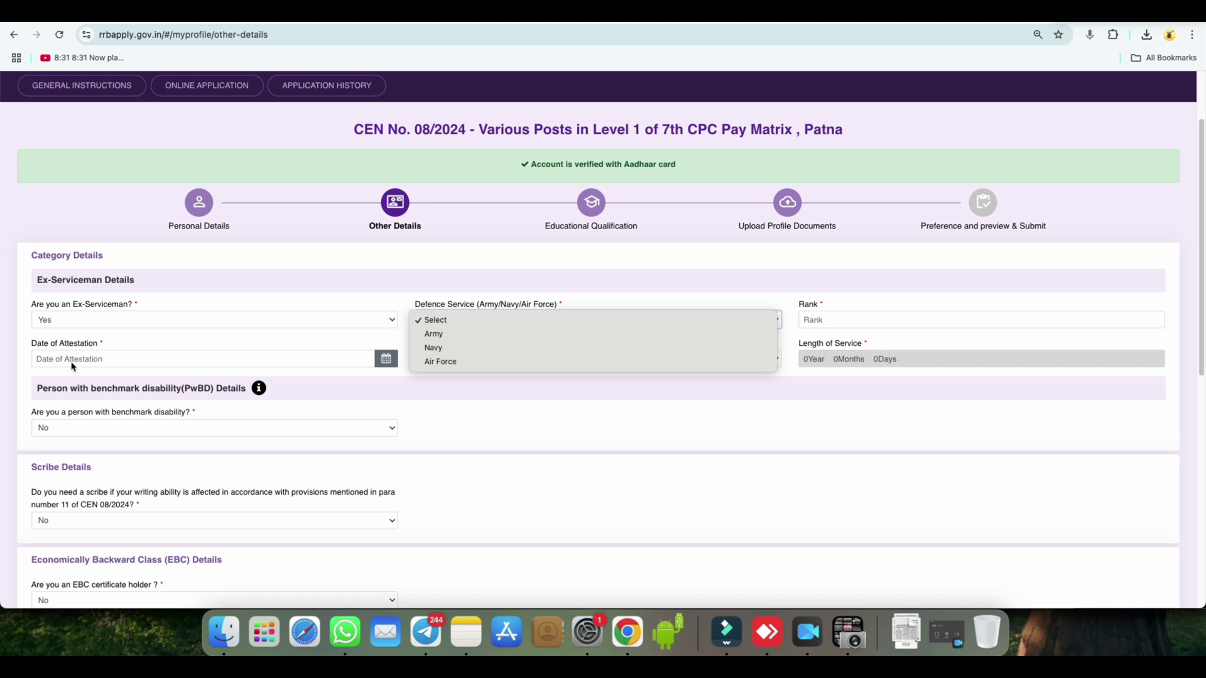
left_click(308, 285)
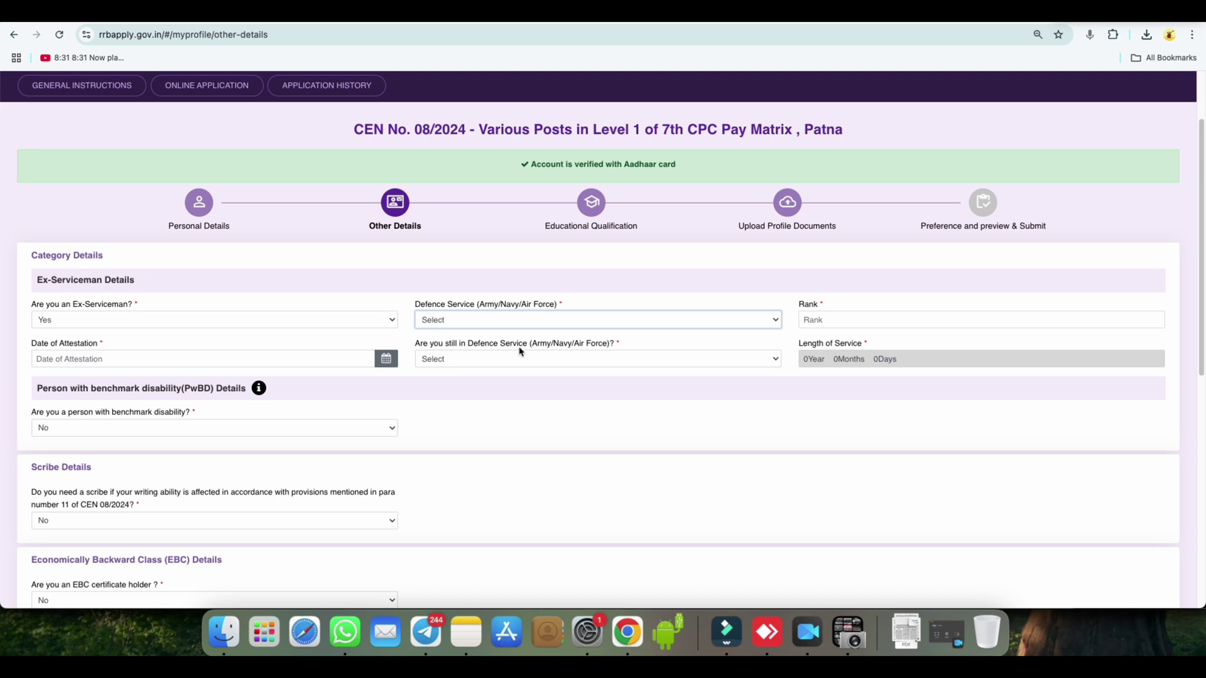
left_click(493, 355)
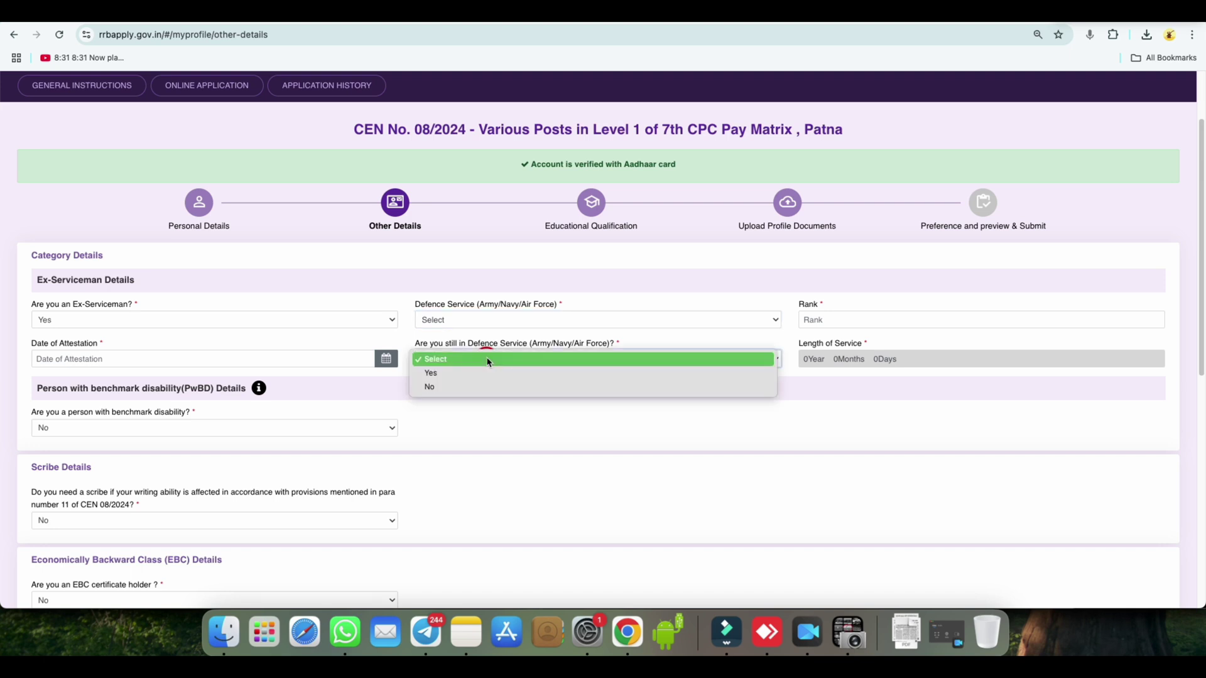
left_click(848, 382)
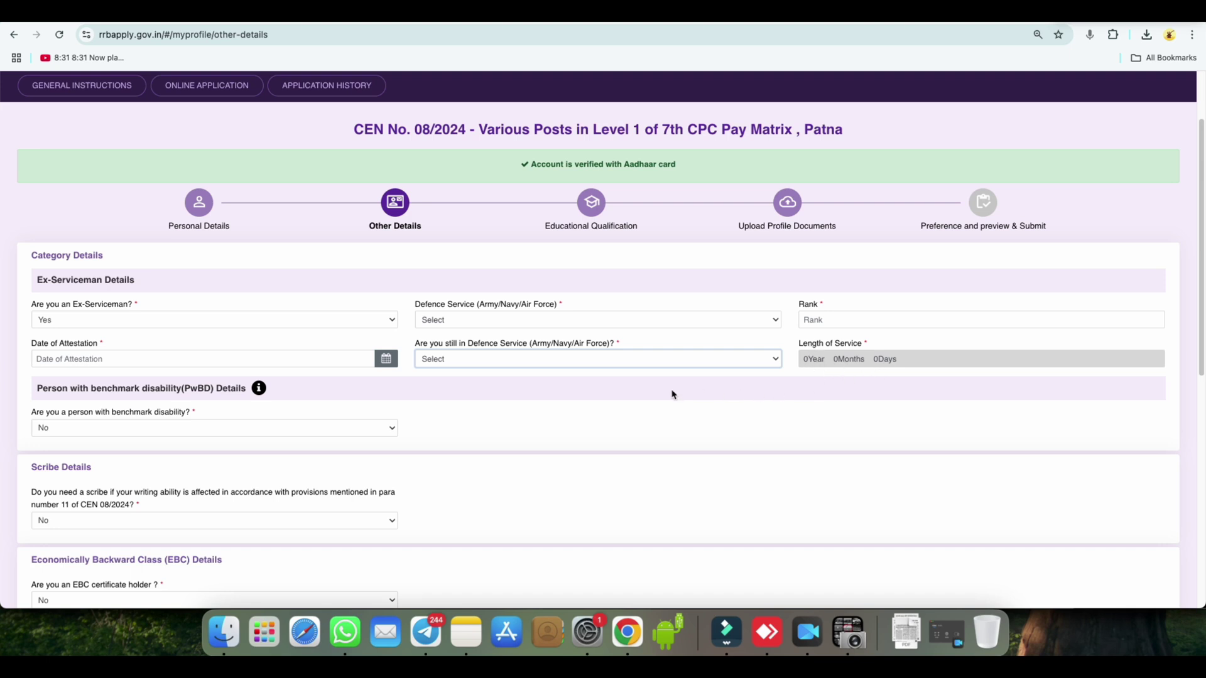
left_click(106, 324)
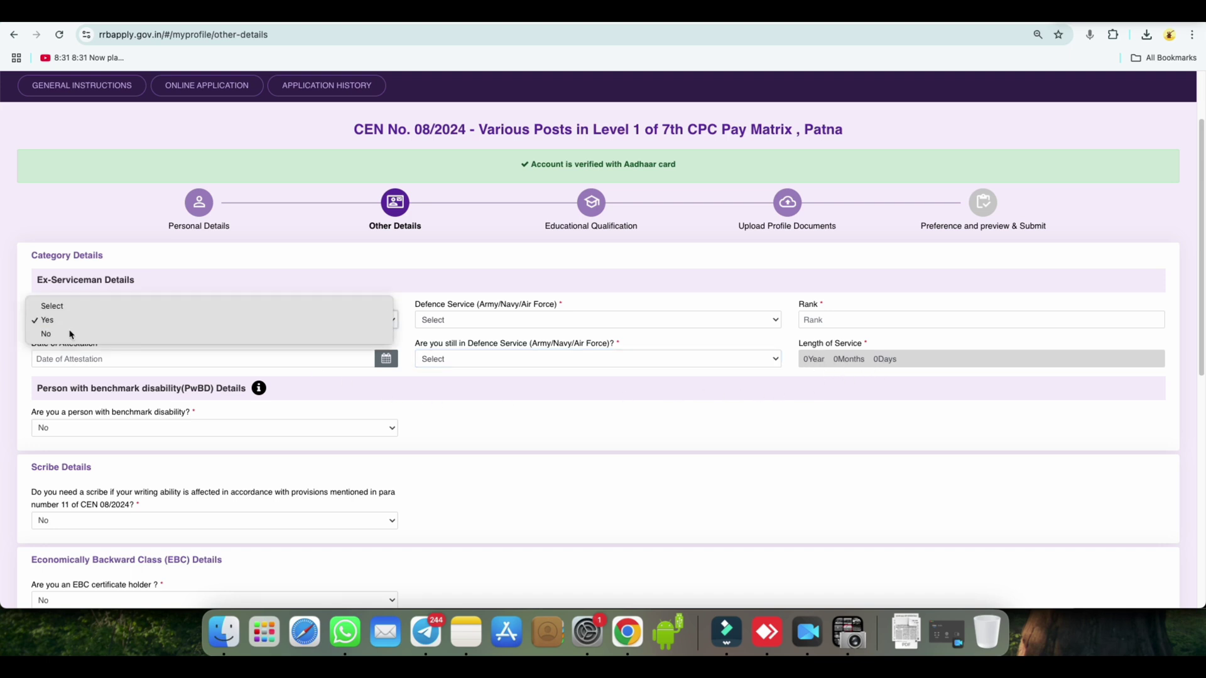
left_click(107, 334)
- Answer Yes to the benchmark disability question, examine the disability category and nature options, and set the answer back to No
scroll(282, 346, "down", 1)
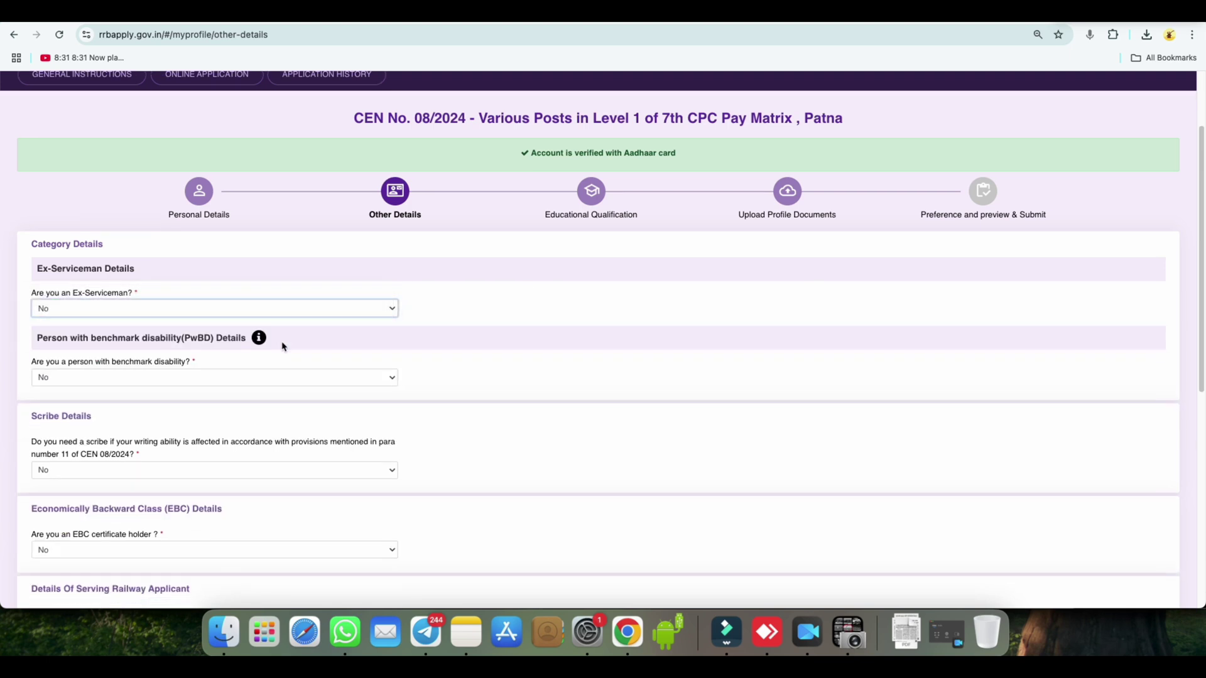
left_click(178, 379)
left_click(133, 368)
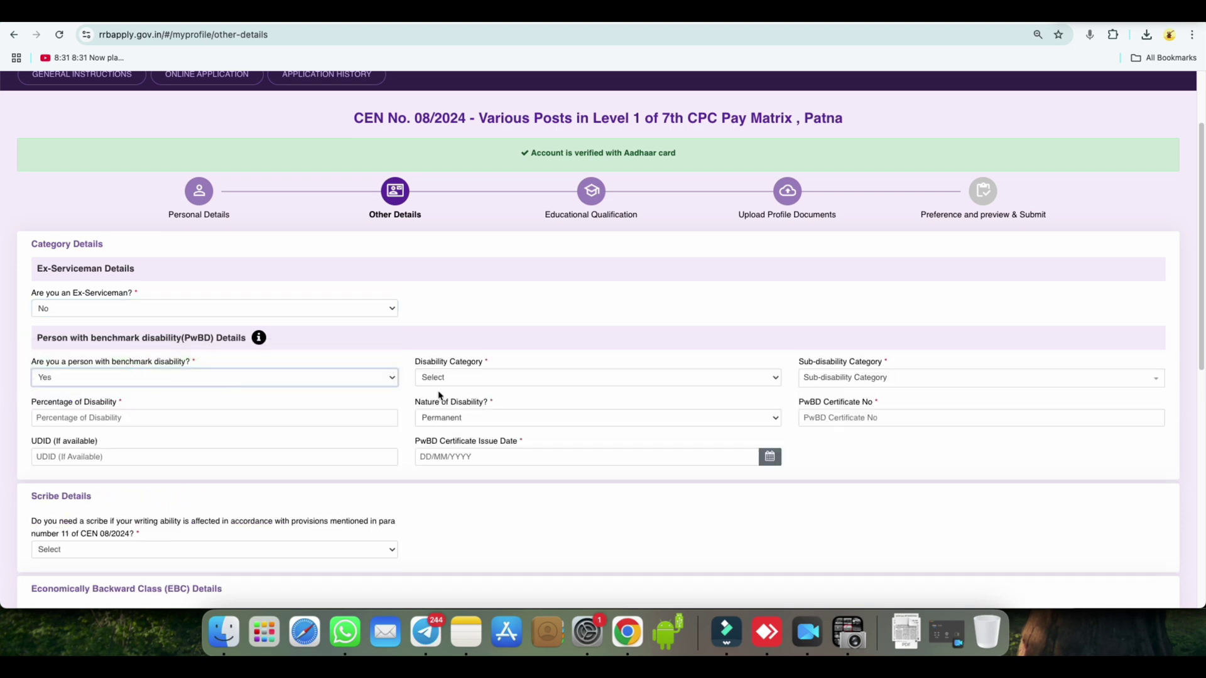
left_click(438, 379)
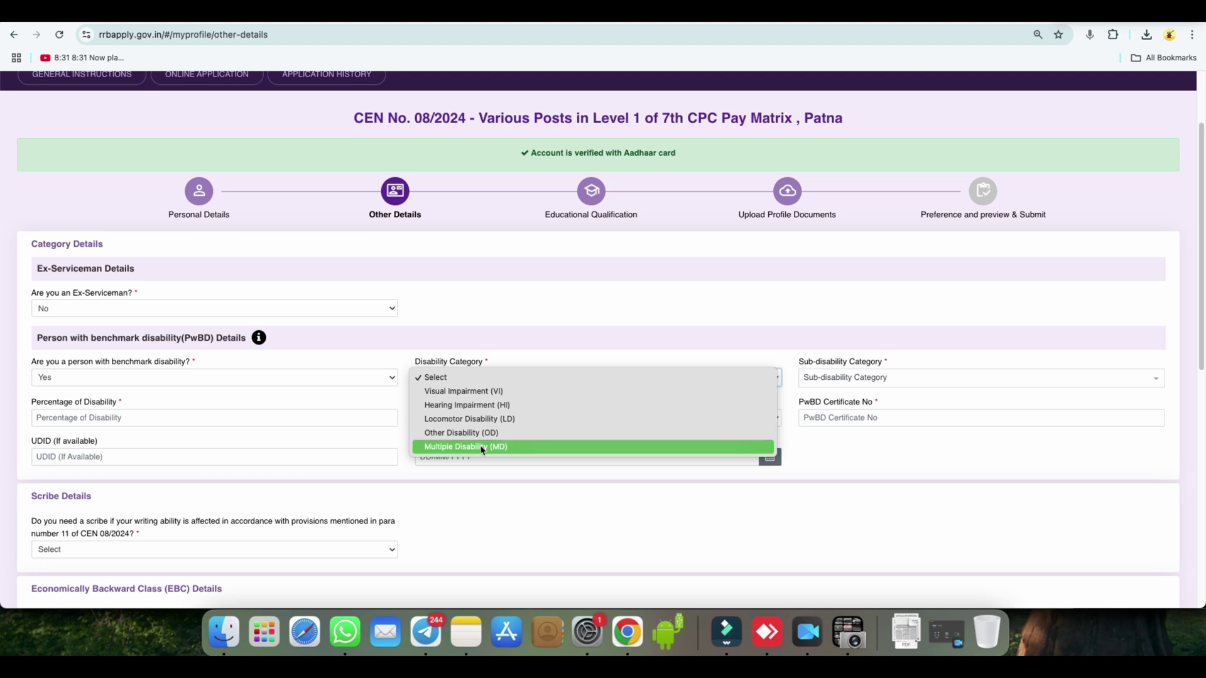
left_click(526, 349)
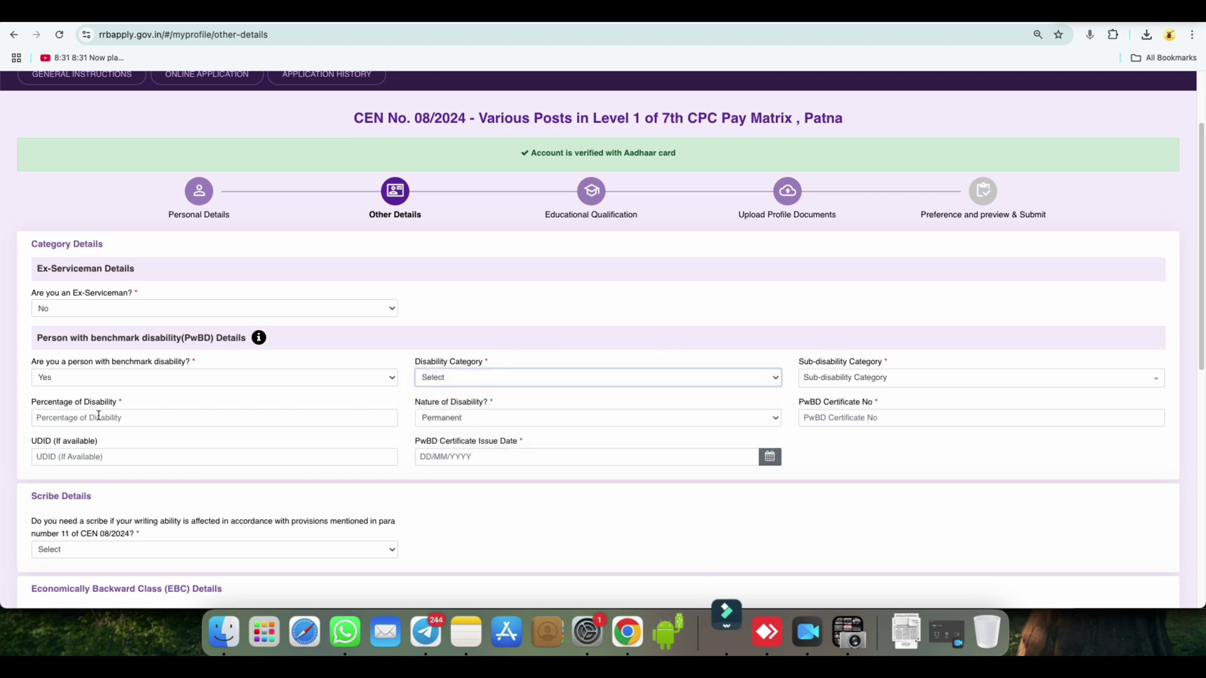
left_click(467, 427)
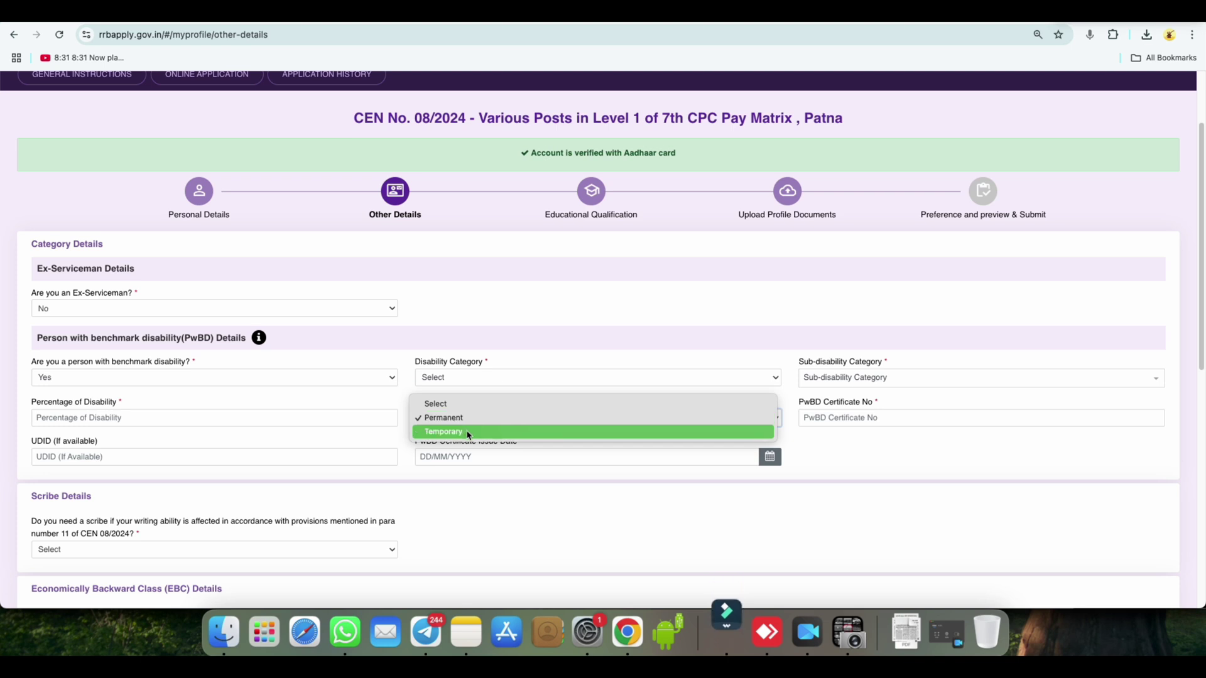
left_click(543, 352)
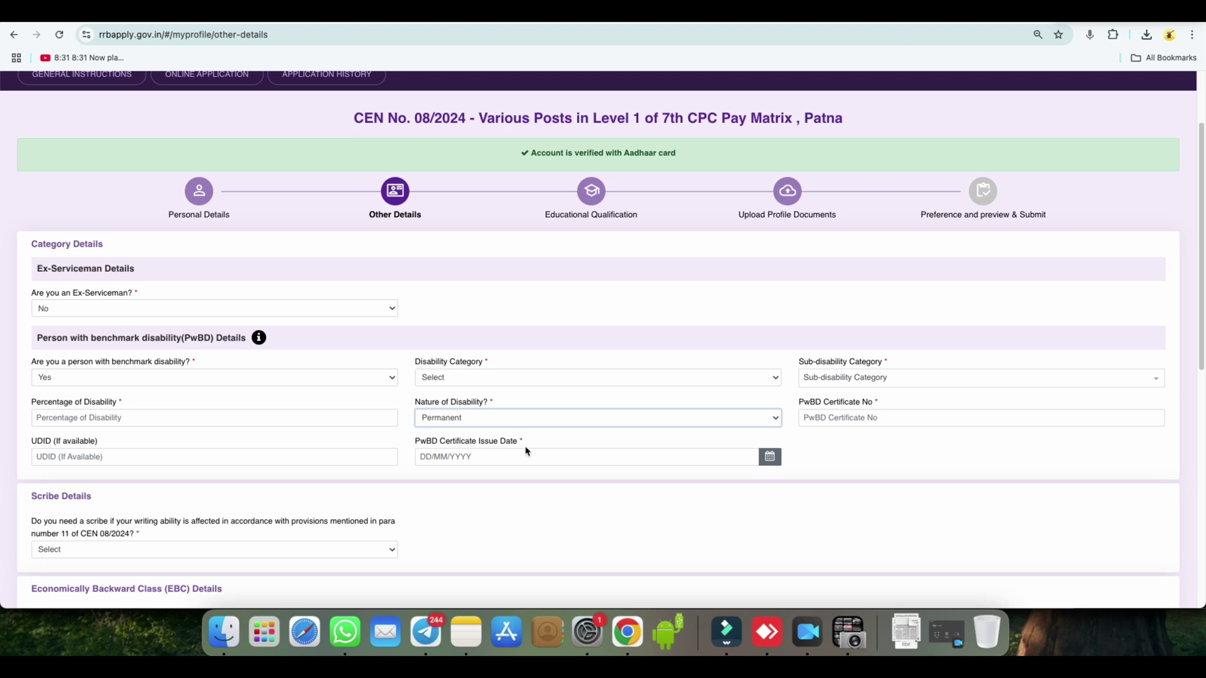
left_click(76, 377)
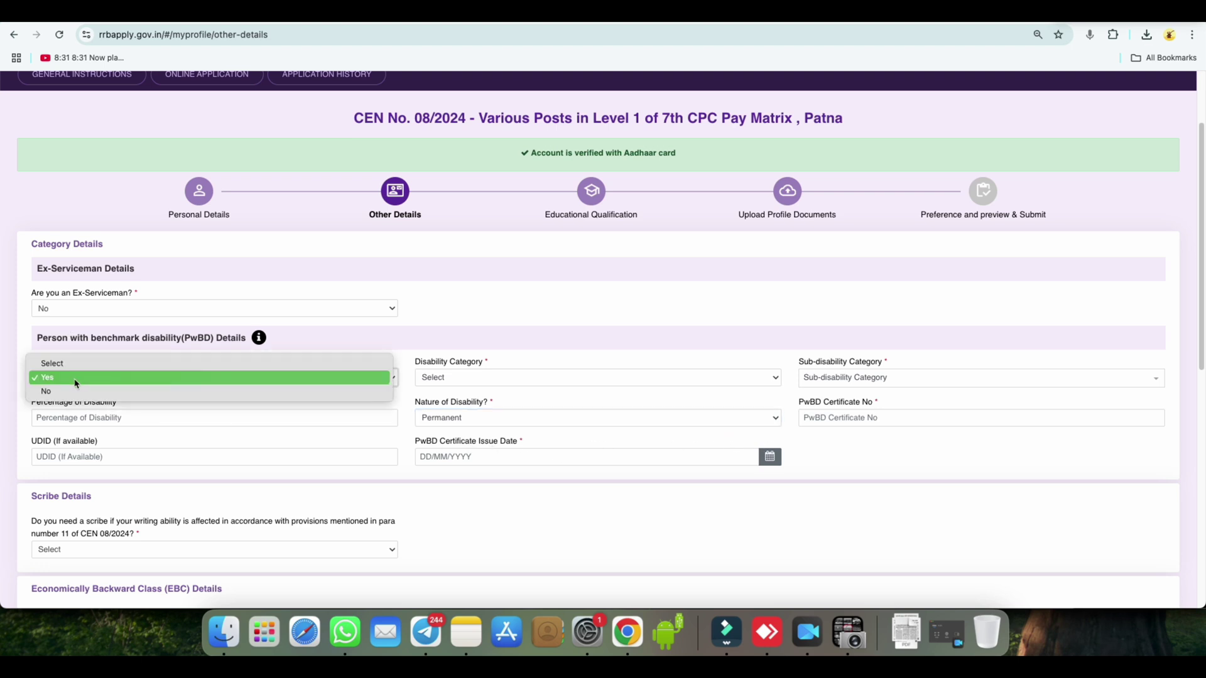
left_click(330, 391)
- Answer No to the question about needing a scribe
scroll(396, 384, "down", 1)
scroll(397, 384, "down", 1)
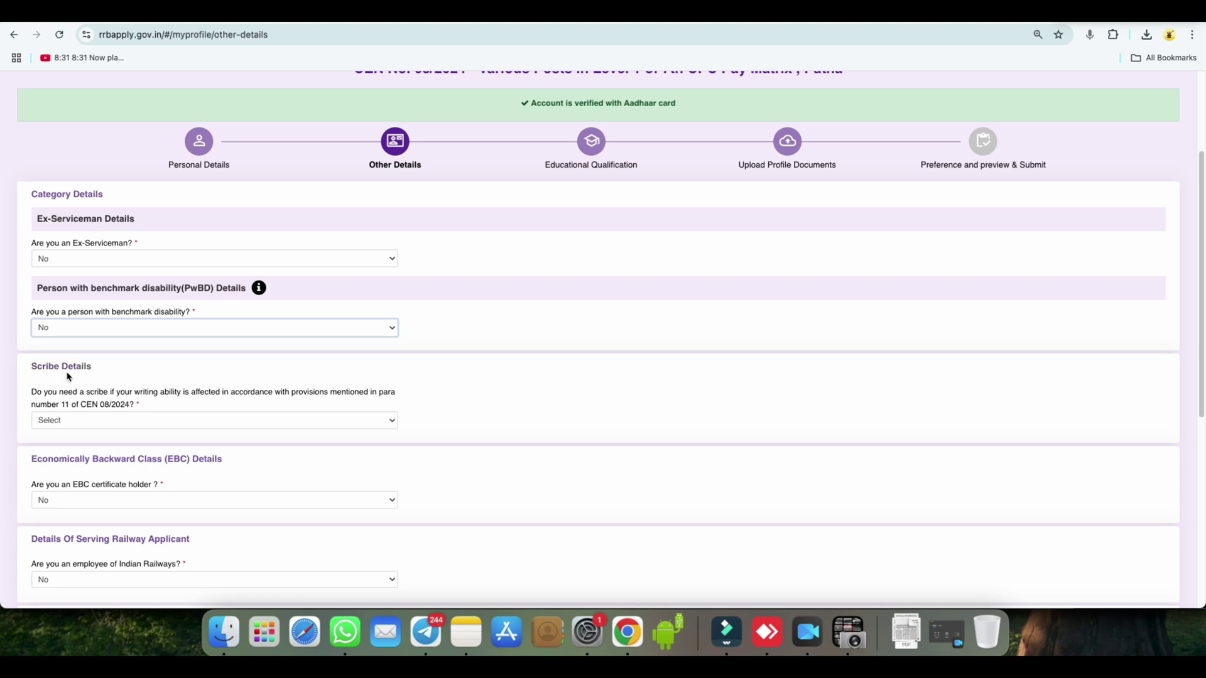
left_click(80, 420)
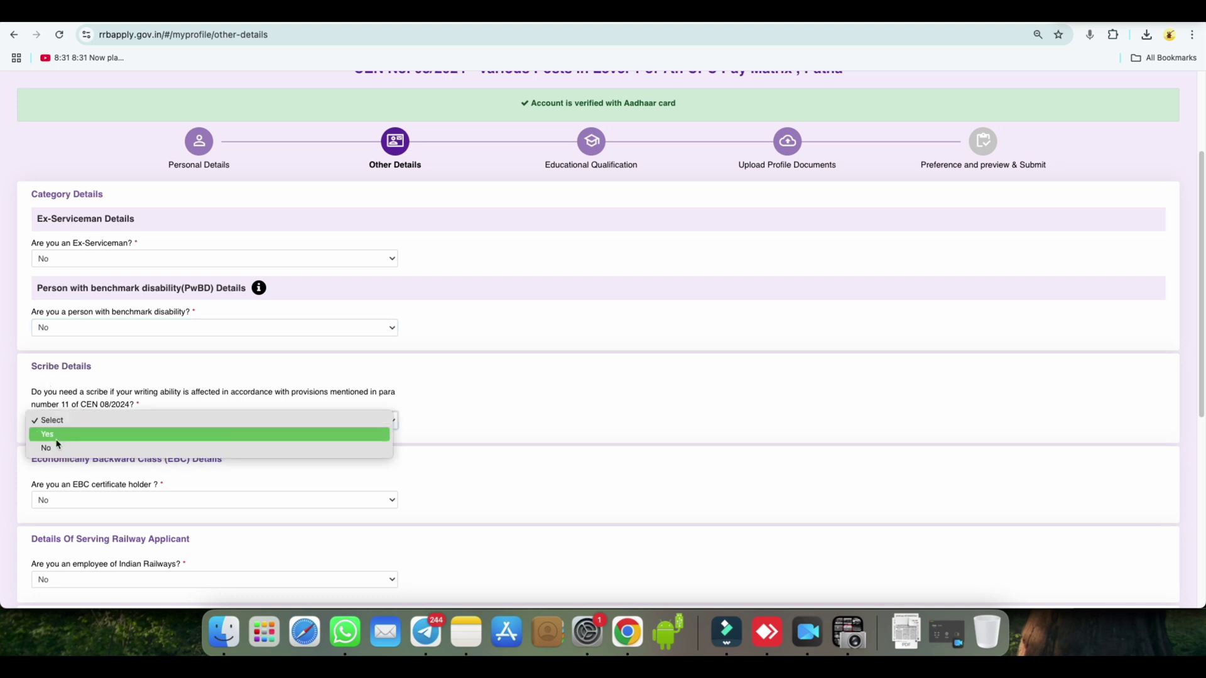
left_click(91, 446)
- Answer Yes to the EBC certificate holder question, examine the EBC eligibility rules, and close the information notice without agreeing
scroll(295, 420, "down", 2)
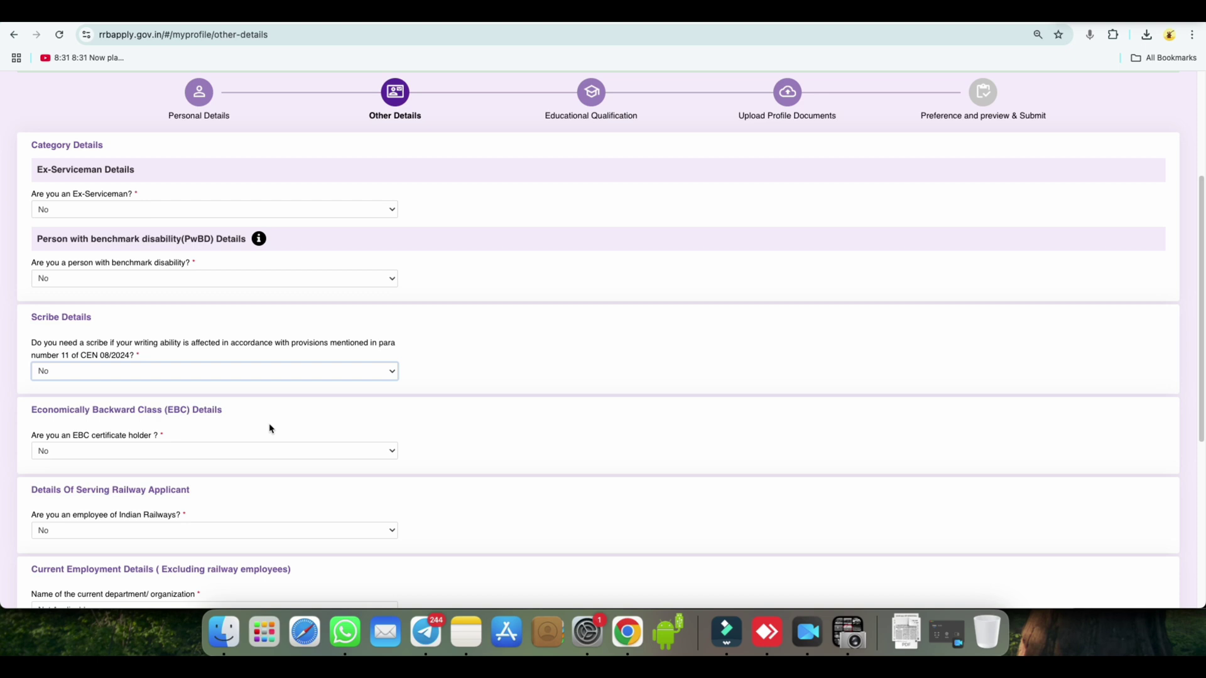
left_click(181, 410)
left_click(175, 452)
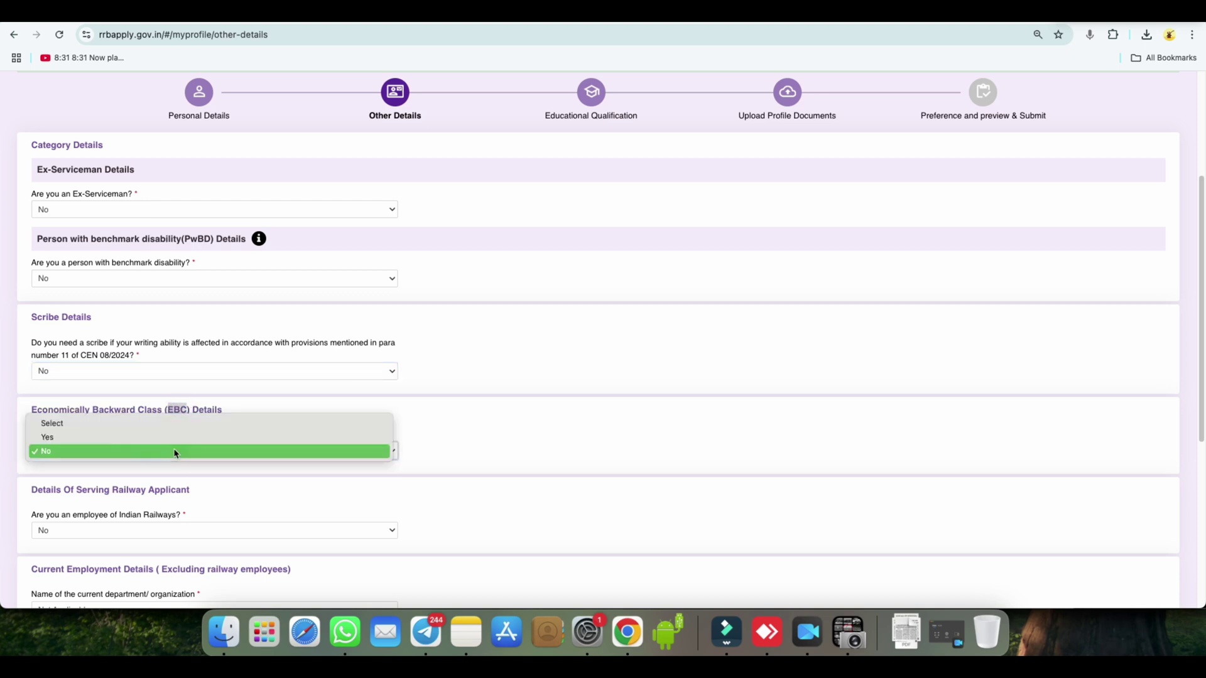
left_click(176, 437)
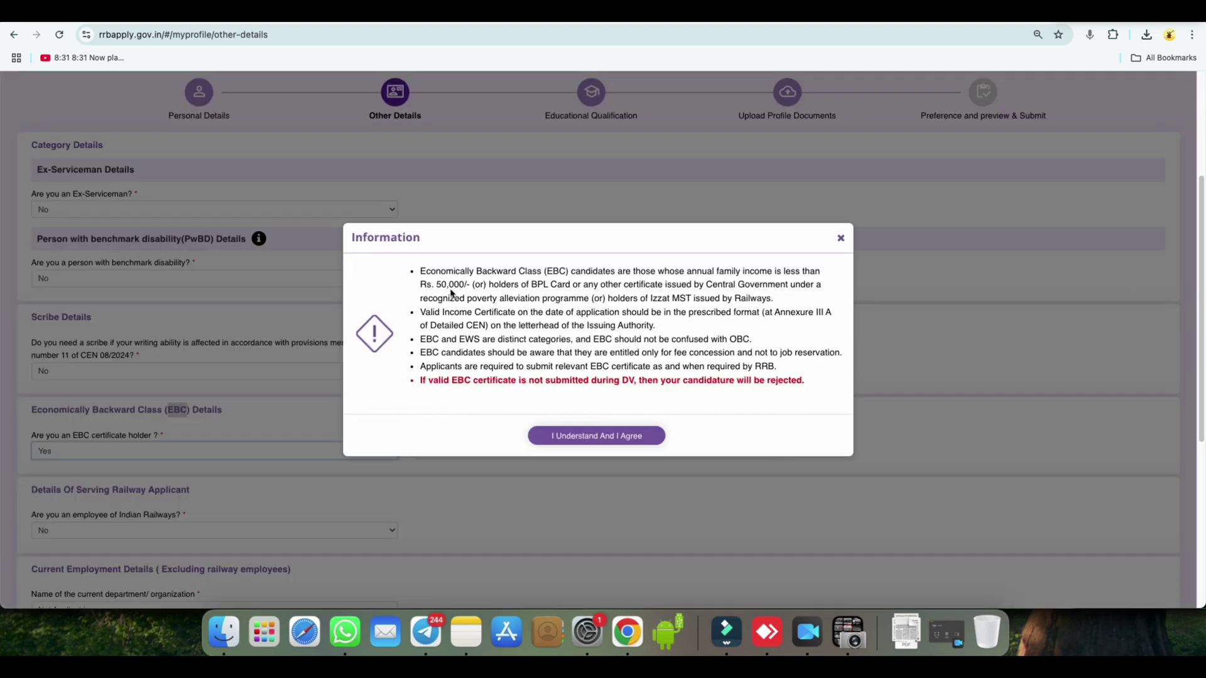
left_click_drag(438, 286, 467, 295)
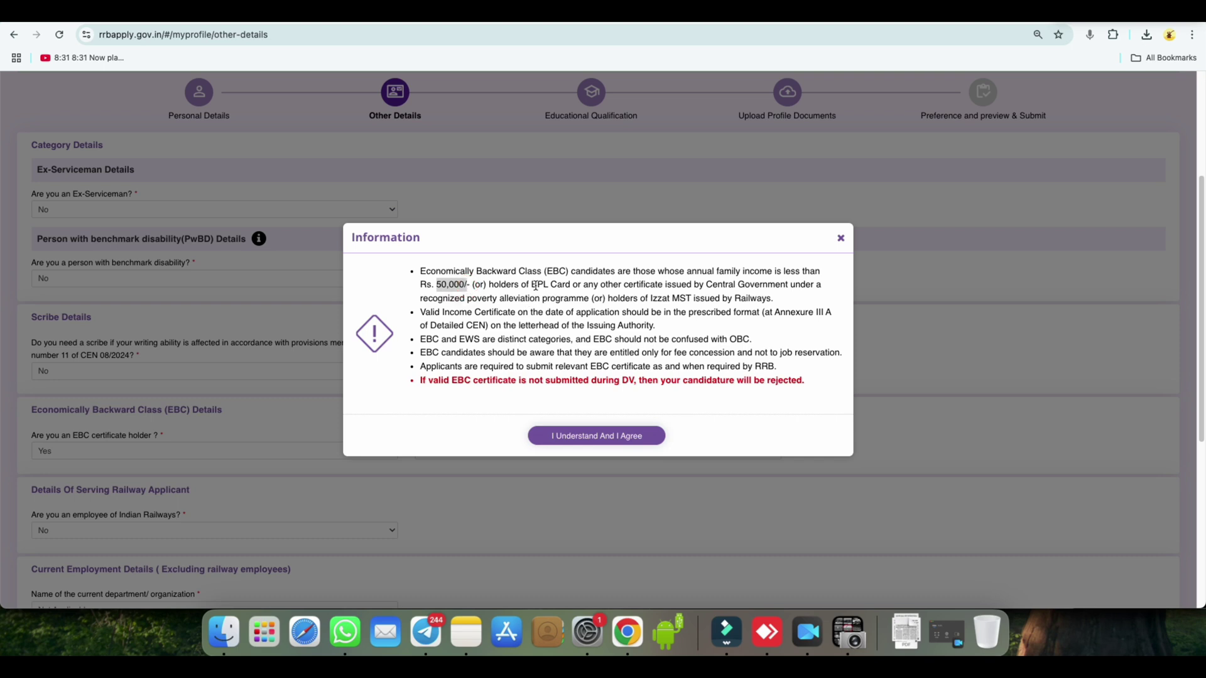
left_click_drag(531, 285, 586, 288)
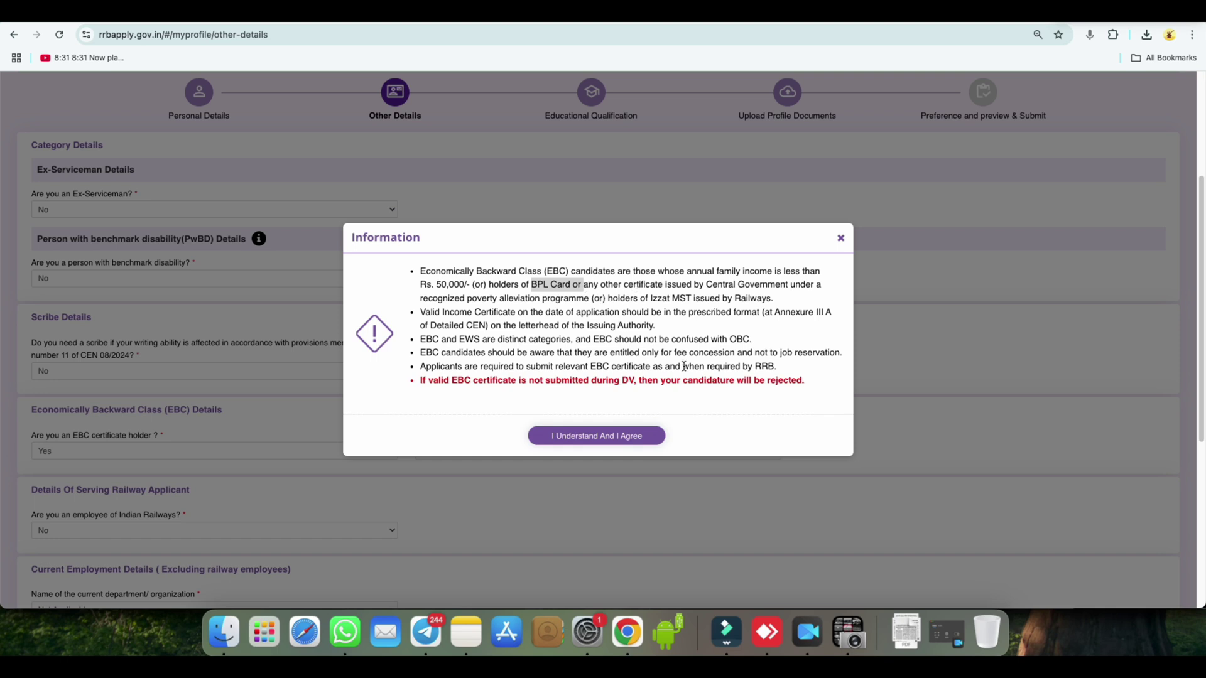
double_click(597, 340)
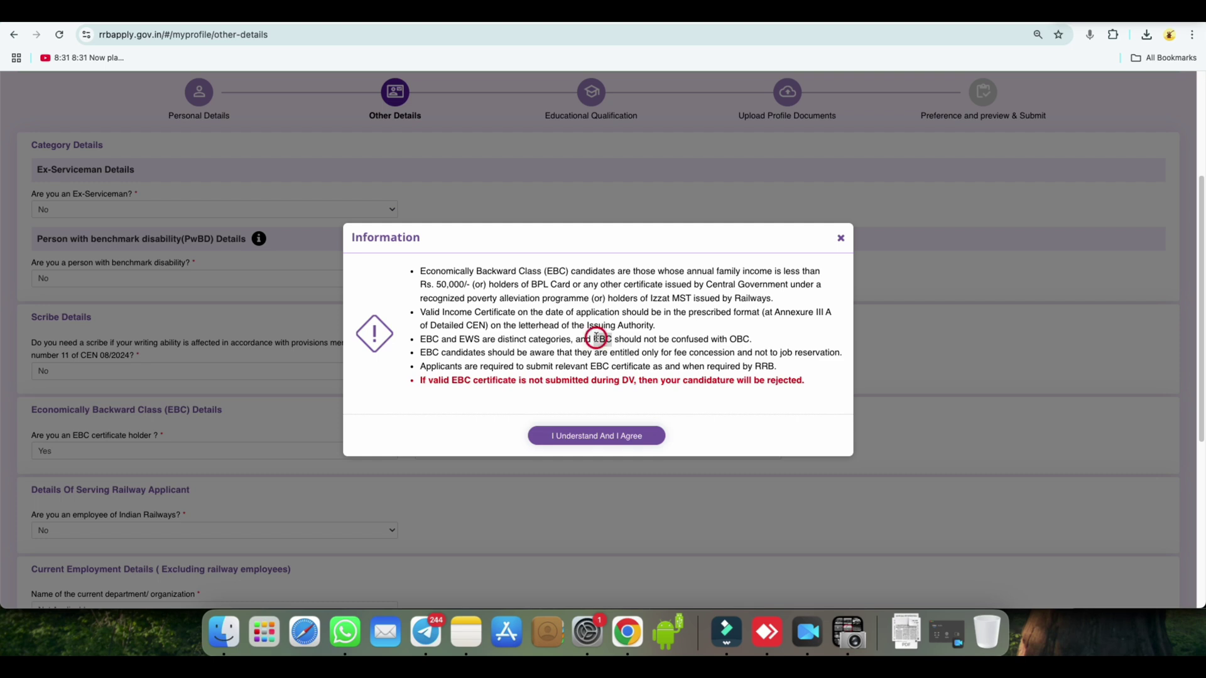
double_click(734, 340)
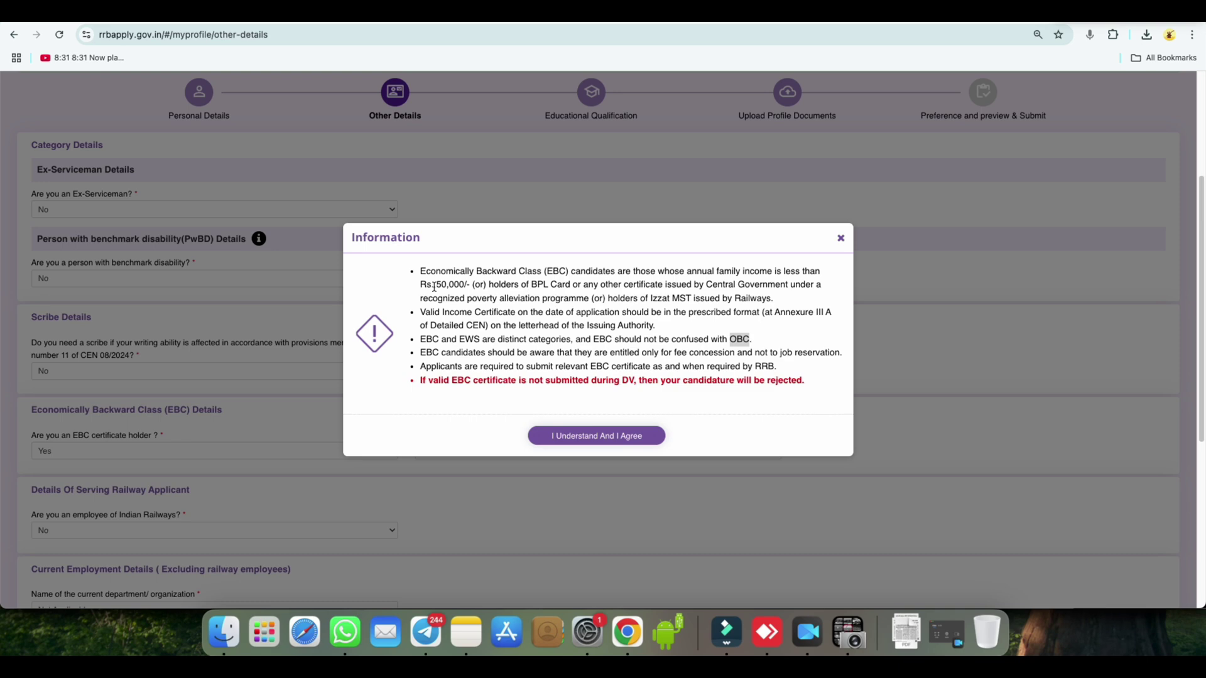
left_click_drag(436, 285, 570, 286)
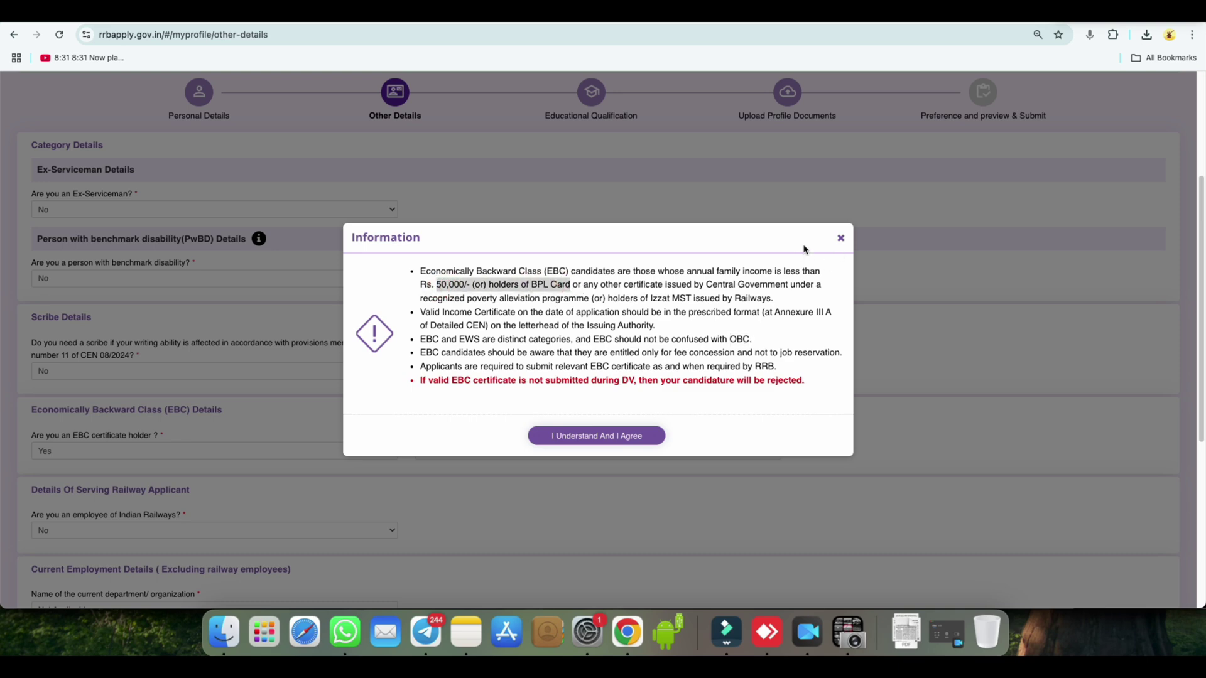
left_click(841, 238)
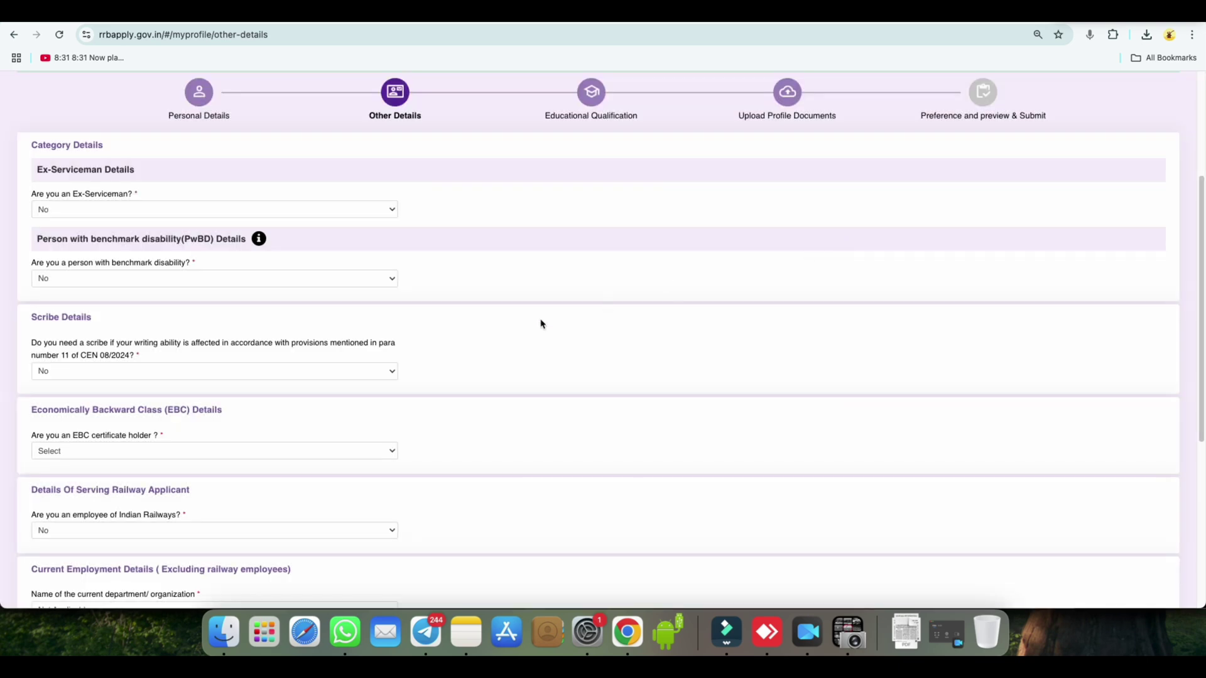
- Set the EBC certificate holder answer to No
left_click(83, 449)
key("Down")
key("Down")
key("Return")
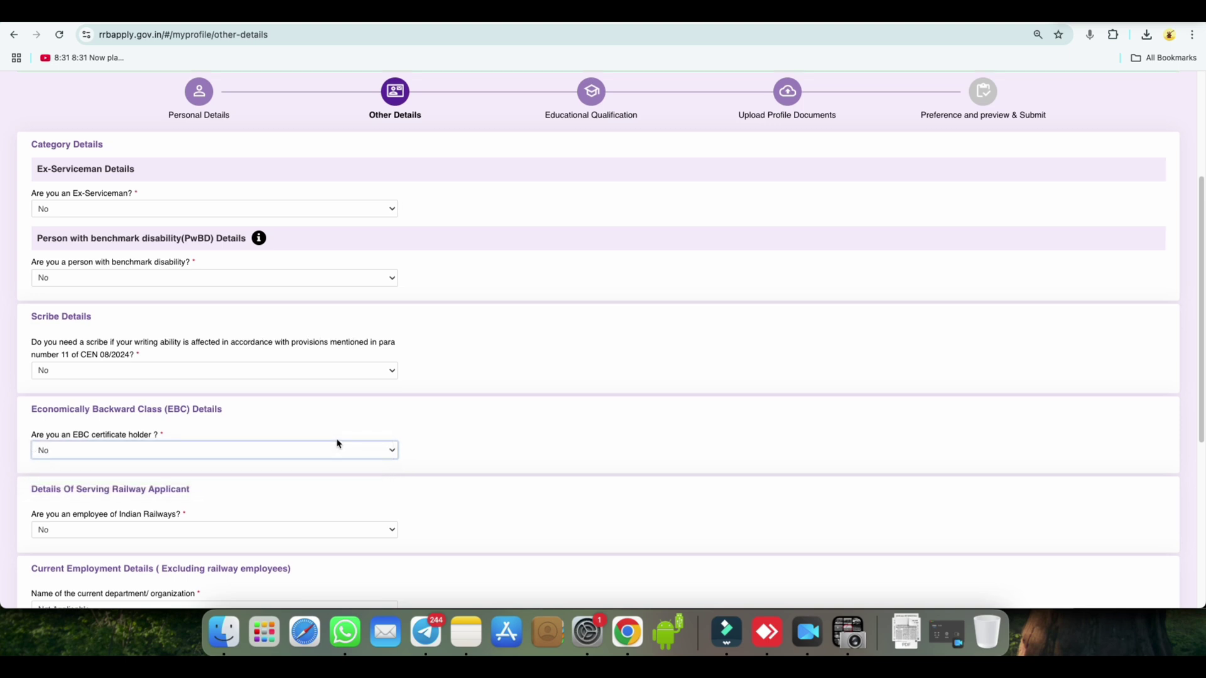
- Answer Yes to the Indian Railways employee question, examine the NOC and category options, and set the answer back to No
scroll(336, 444, "down", 3)
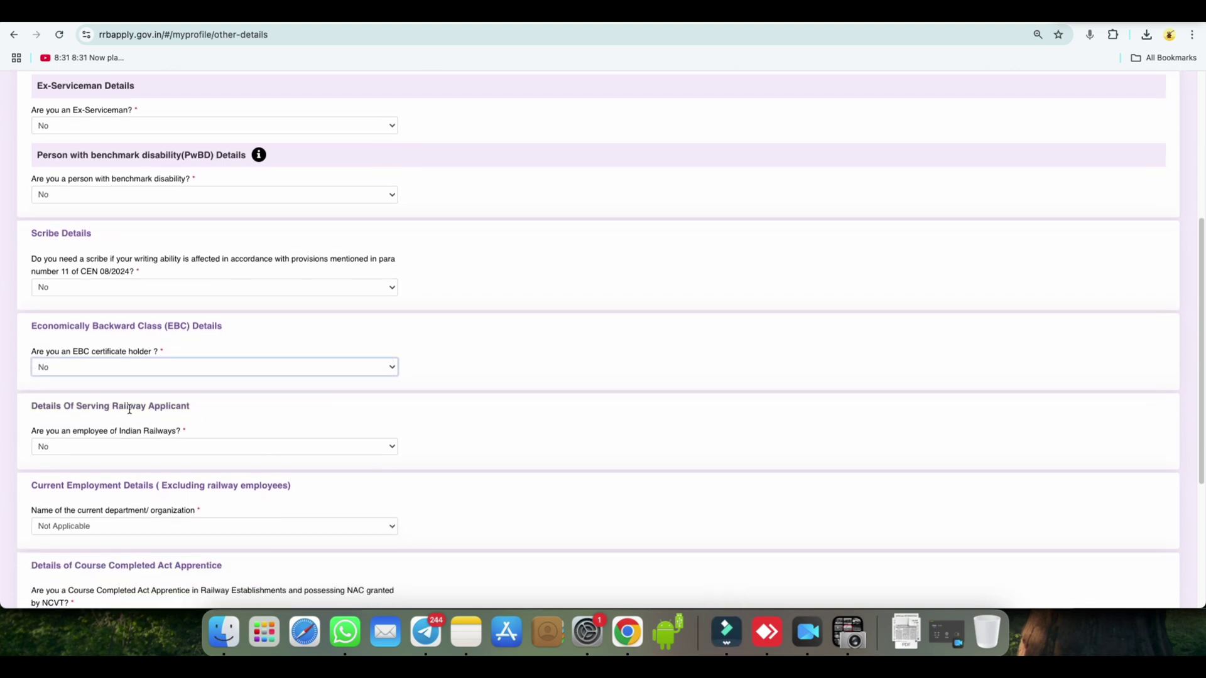
left_click(122, 447)
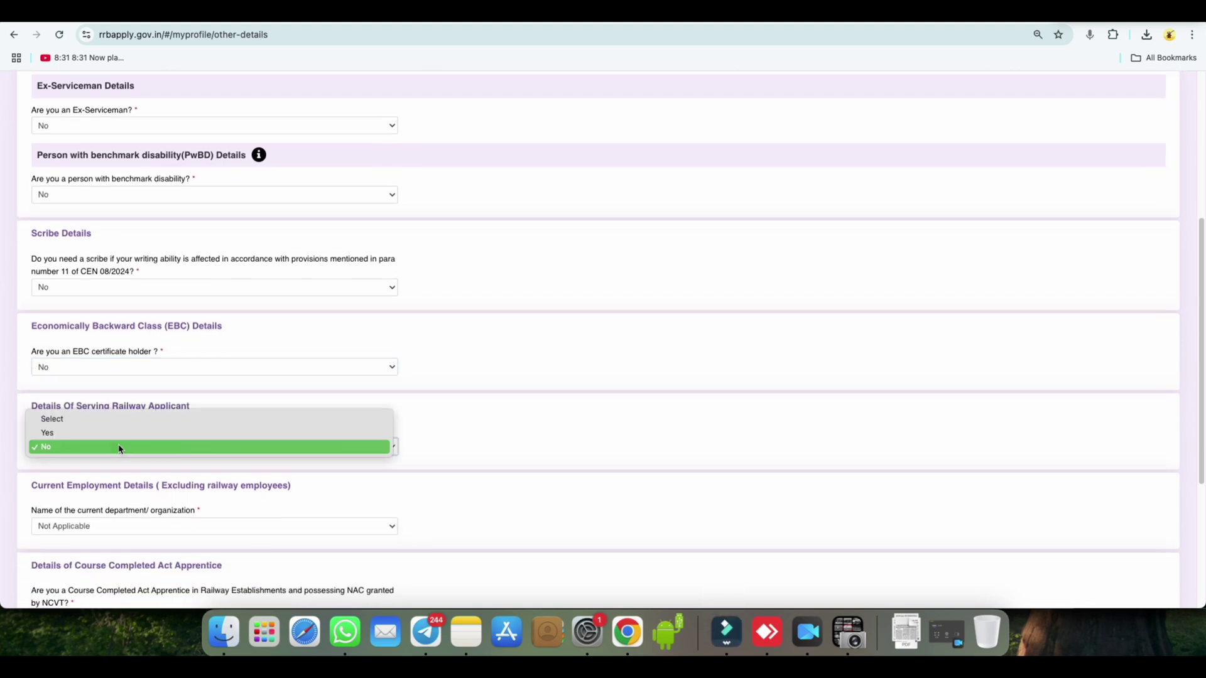
left_click(68, 438)
left_click(465, 449)
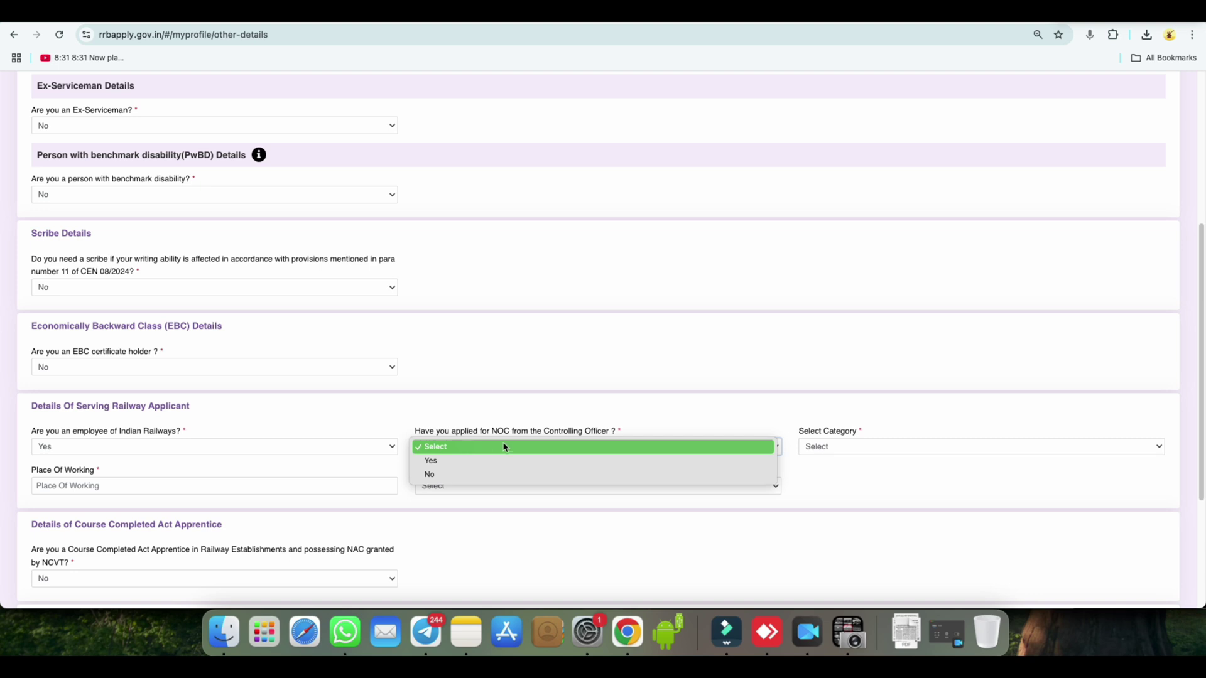
left_click(714, 416)
left_click(837, 448)
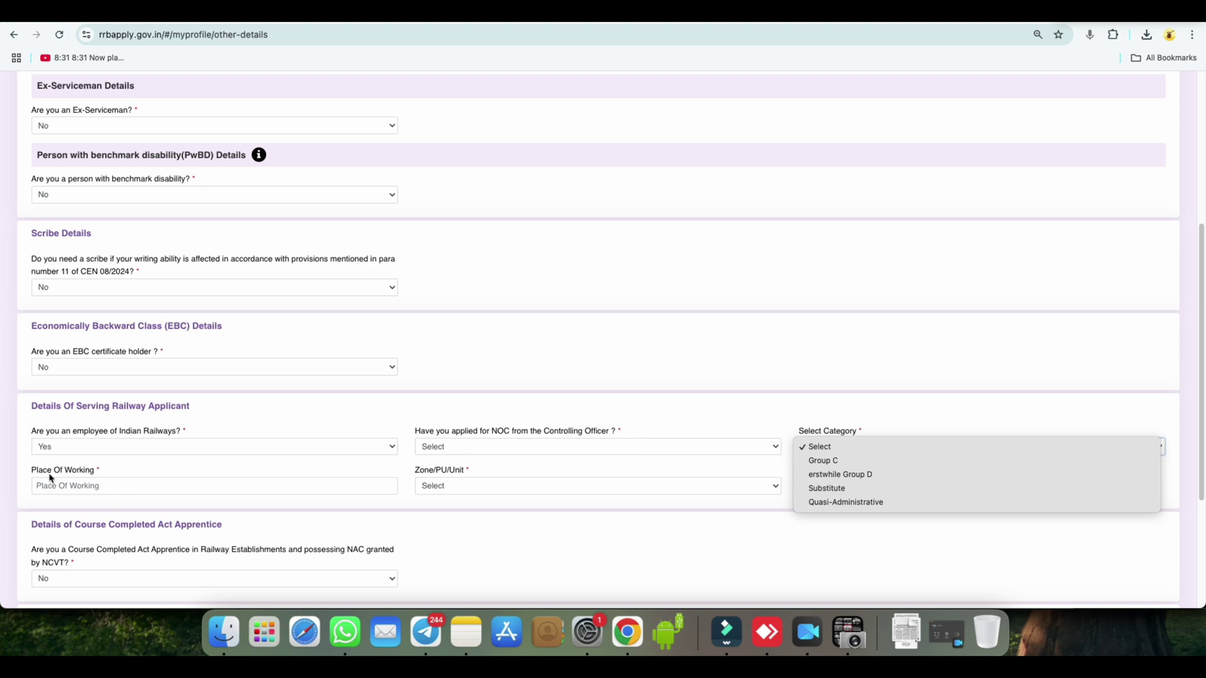
left_click(456, 501)
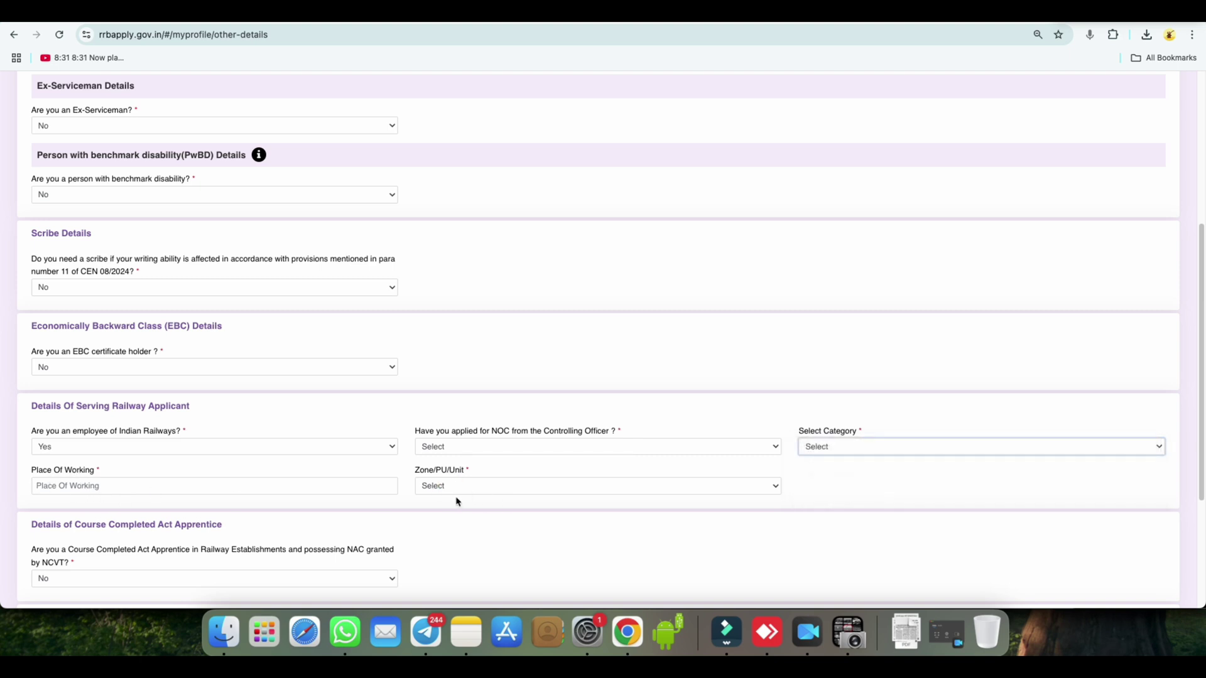
left_click(75, 448)
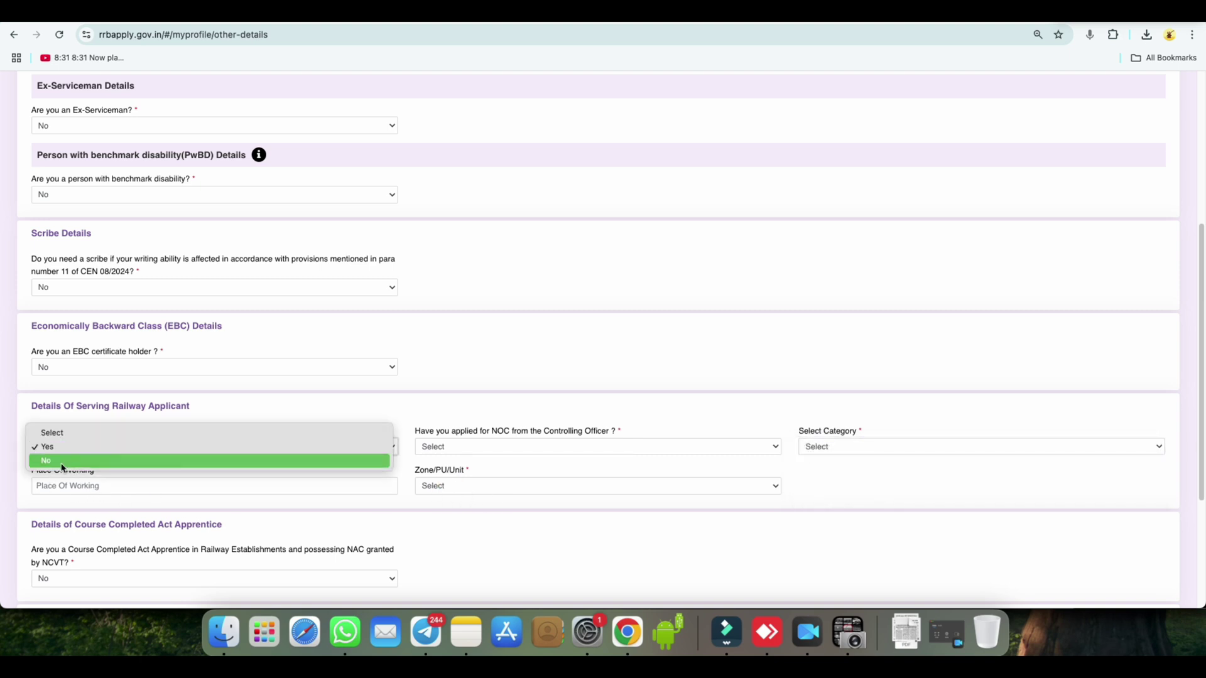
left_click(62, 465)
- Set the name of the current department/organization to Not Applicable in the current employment details
scroll(272, 460, "down", 3)
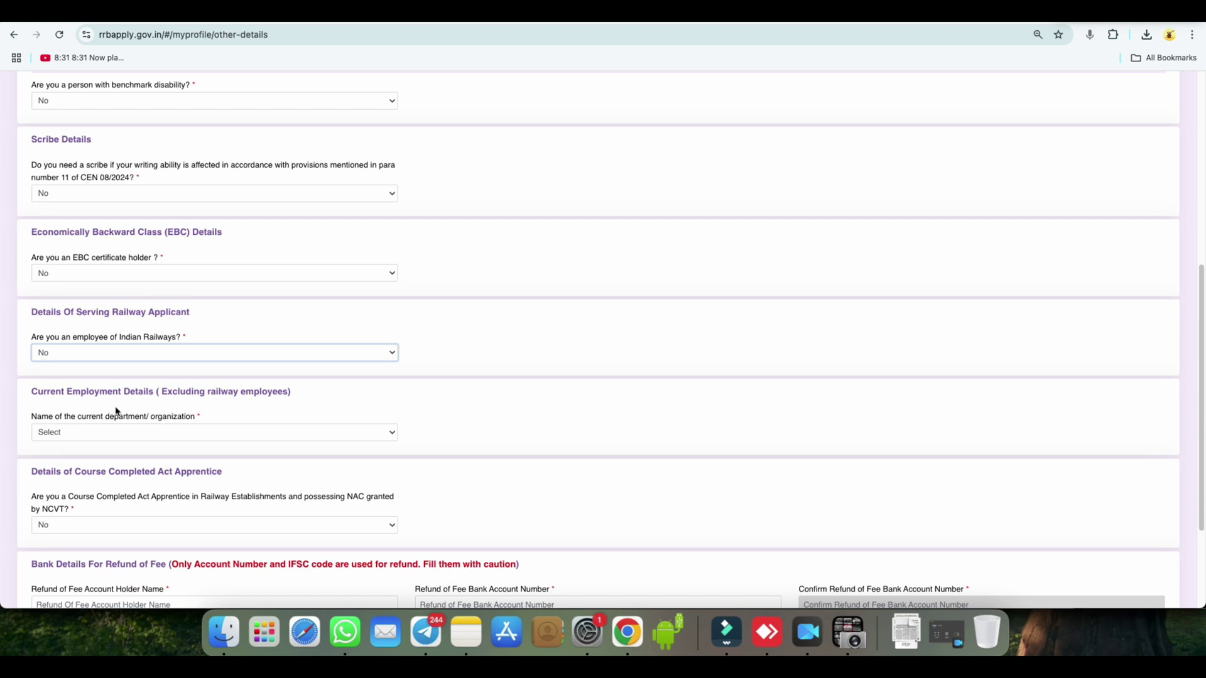
scroll(235, 419, "down", 1)
left_click(220, 419)
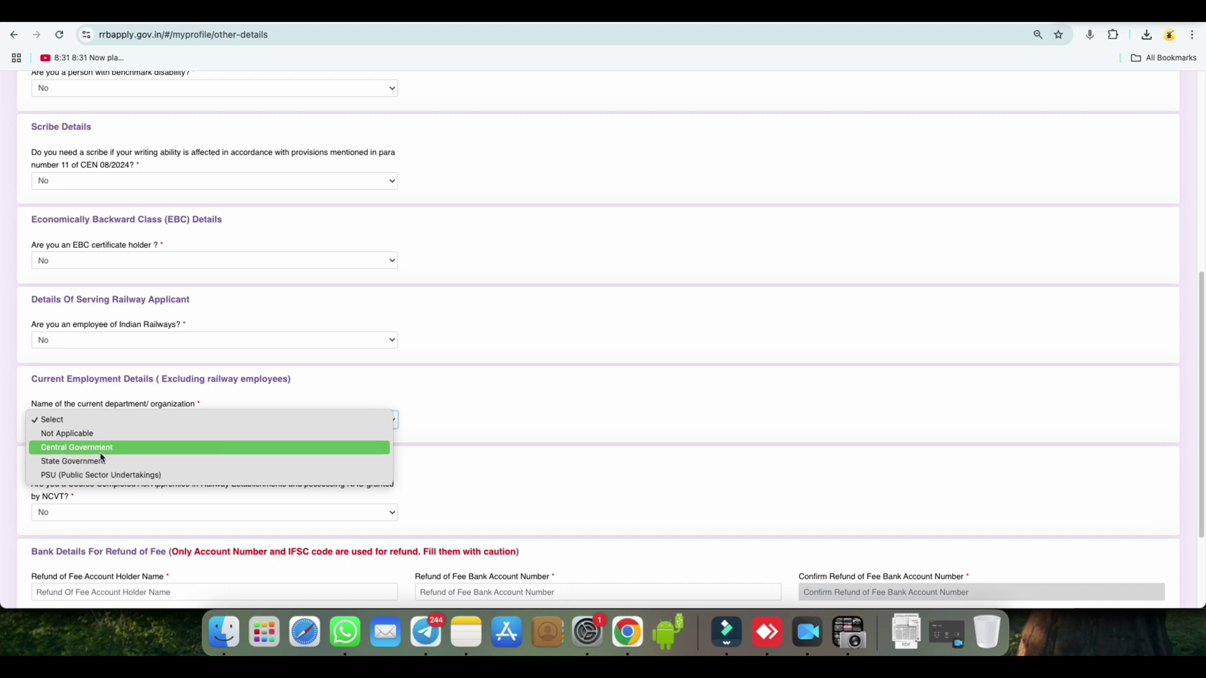
left_click(94, 433)
- Try Yes for Course Completed Act Apprentice with Any Discipline as the trade, examine the result options, and set the answer back to No
scroll(523, 396, "down", 2)
scroll(523, 397, "down", 2)
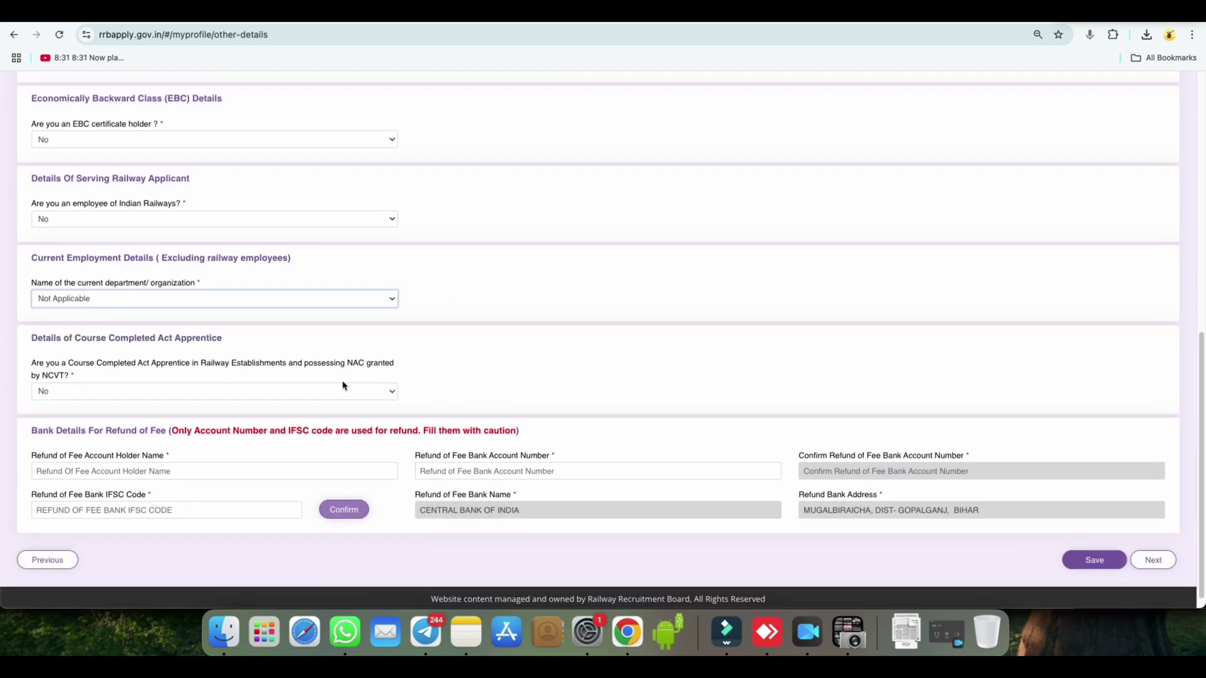
left_click(146, 394)
left_click(85, 379)
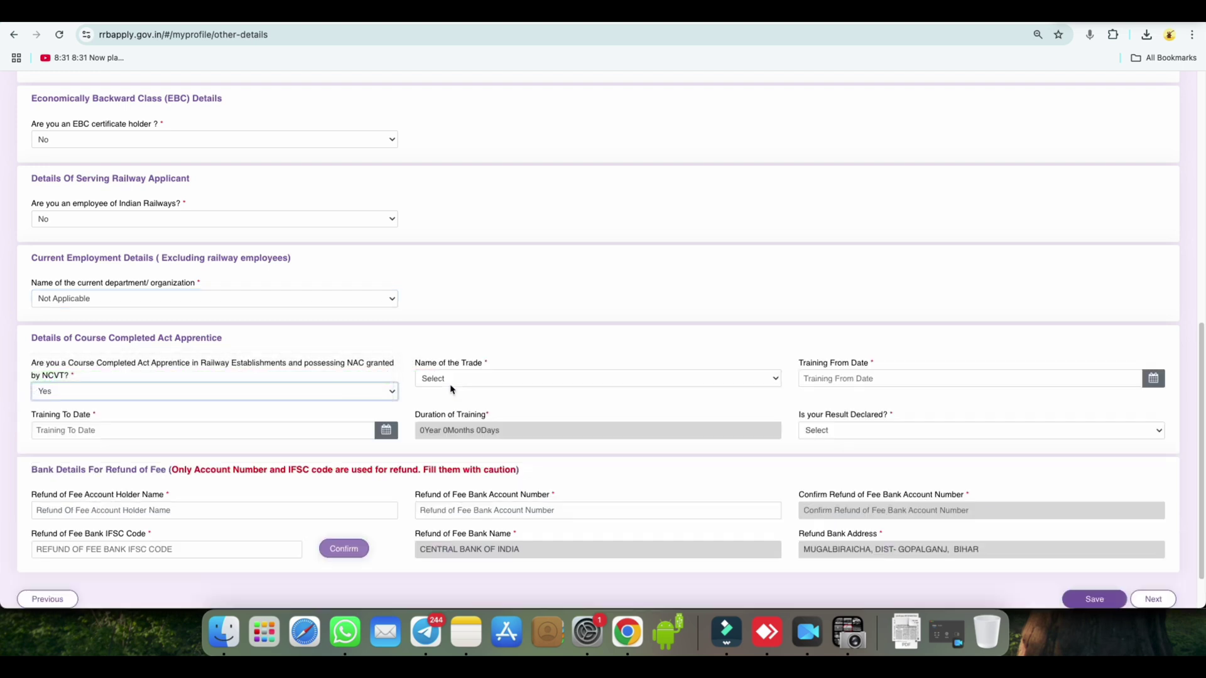
scroll(424, 371, "down", 2)
left_click(465, 329)
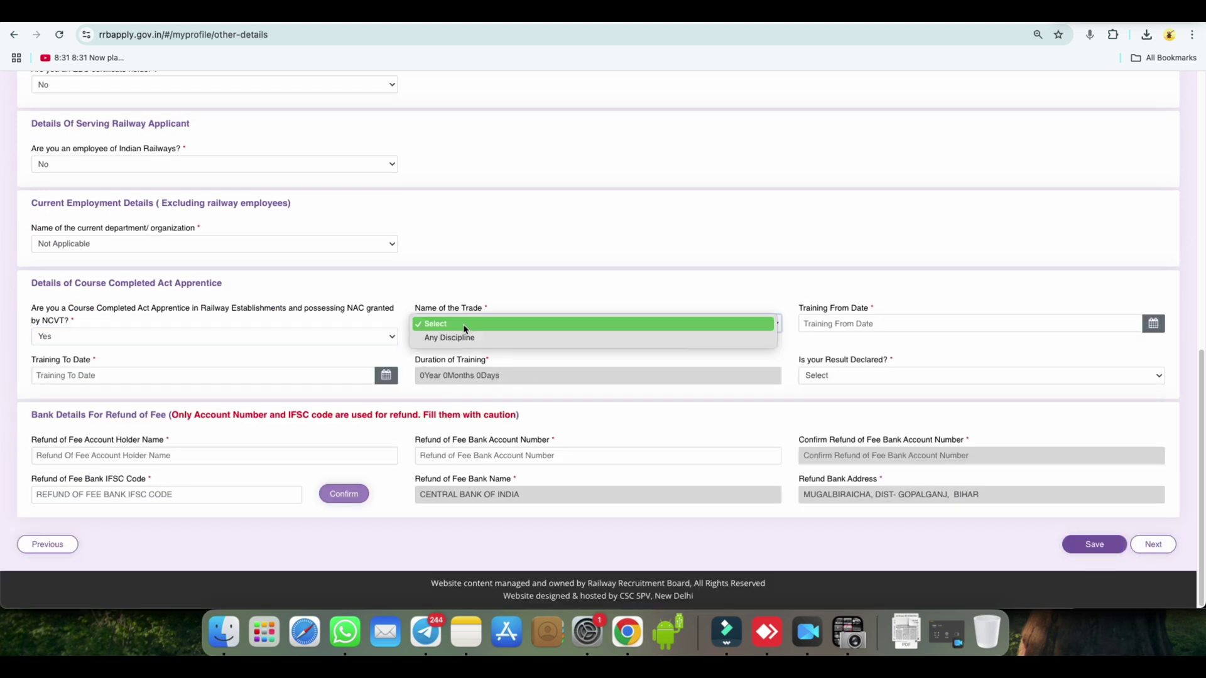
left_click(465, 338)
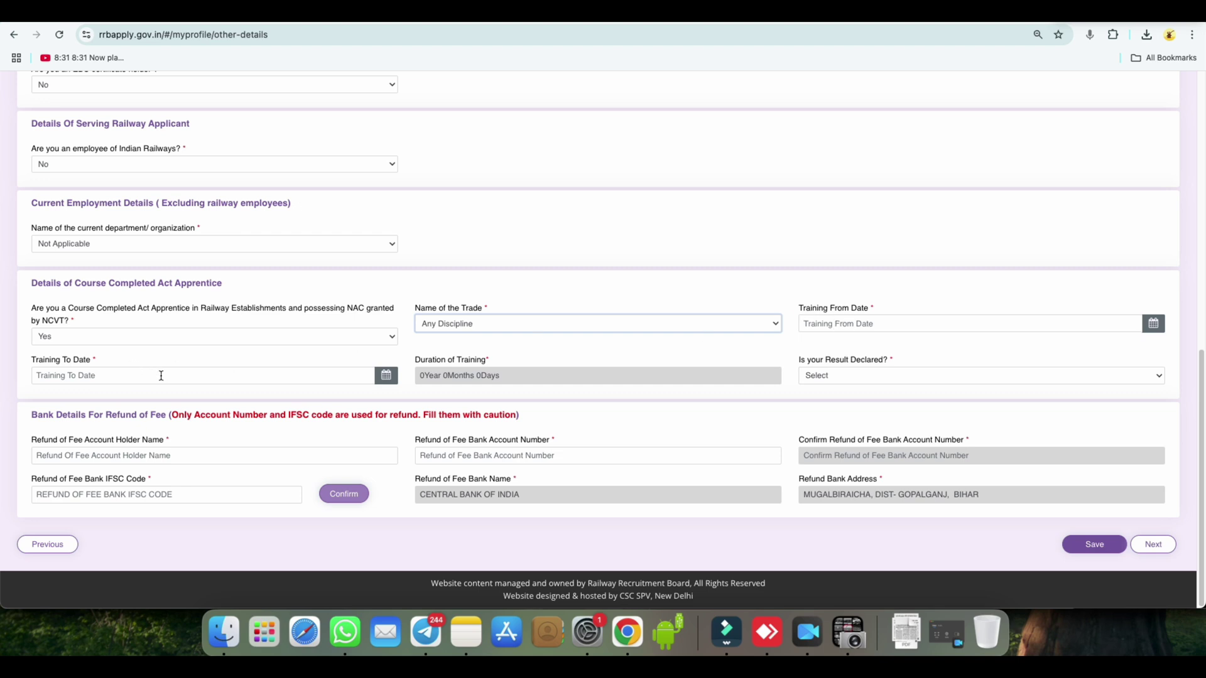
left_click(841, 377)
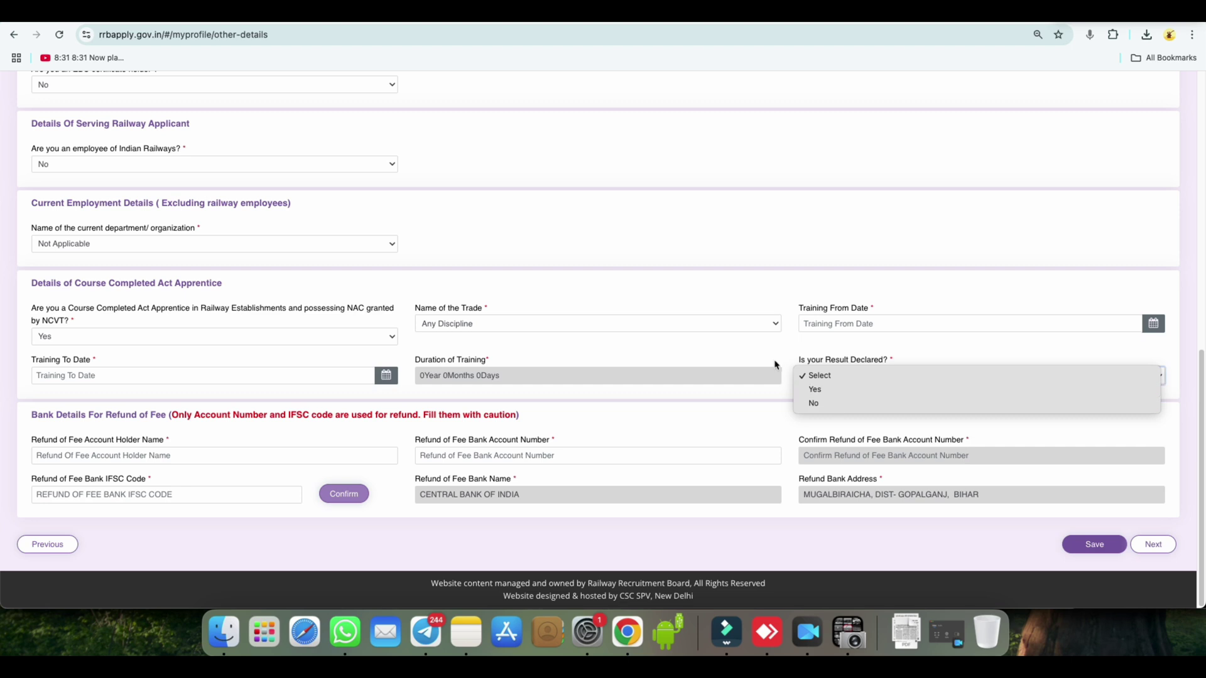
left_click(213, 341)
left_click(109, 336)
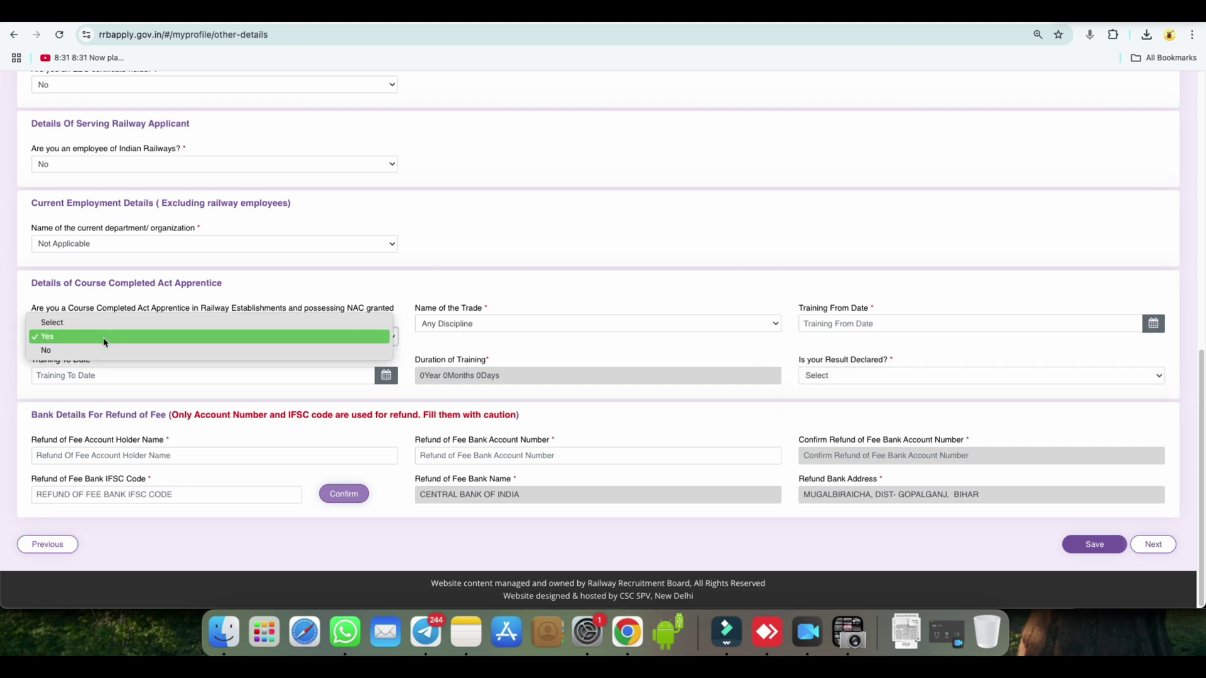
left_click(91, 355)
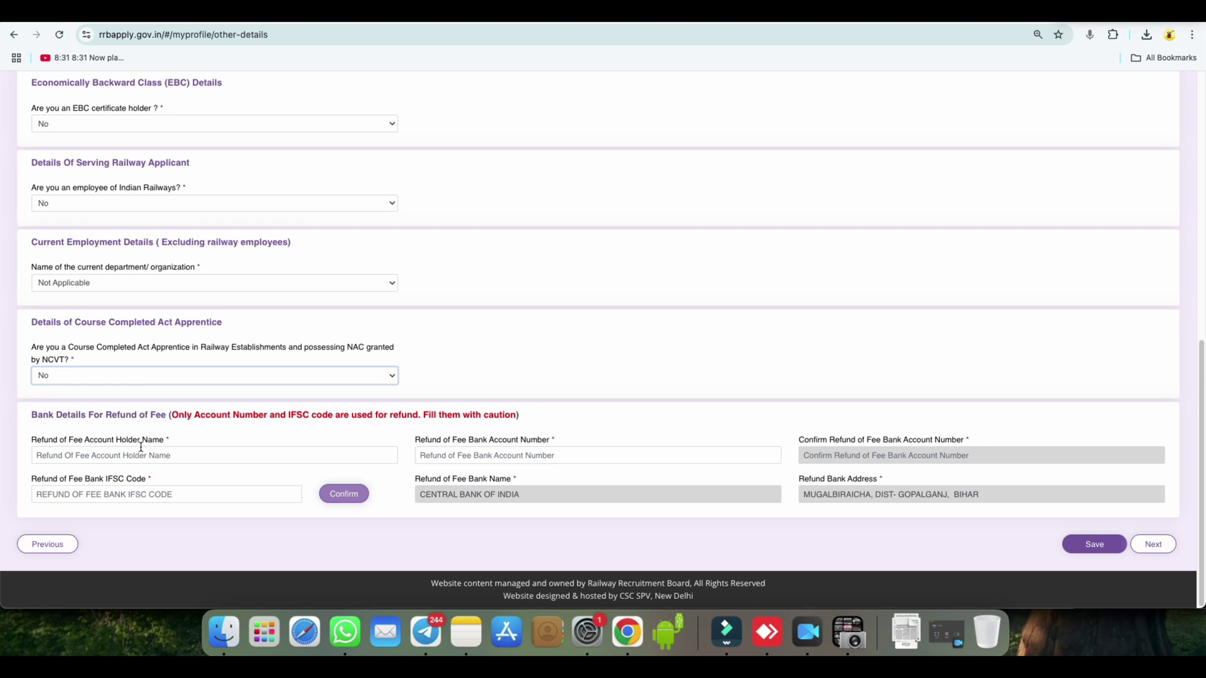
- Examine the fee refund fields for account holder name, bank account number and IFSC code
left_click_drag(116, 442, 175, 437)
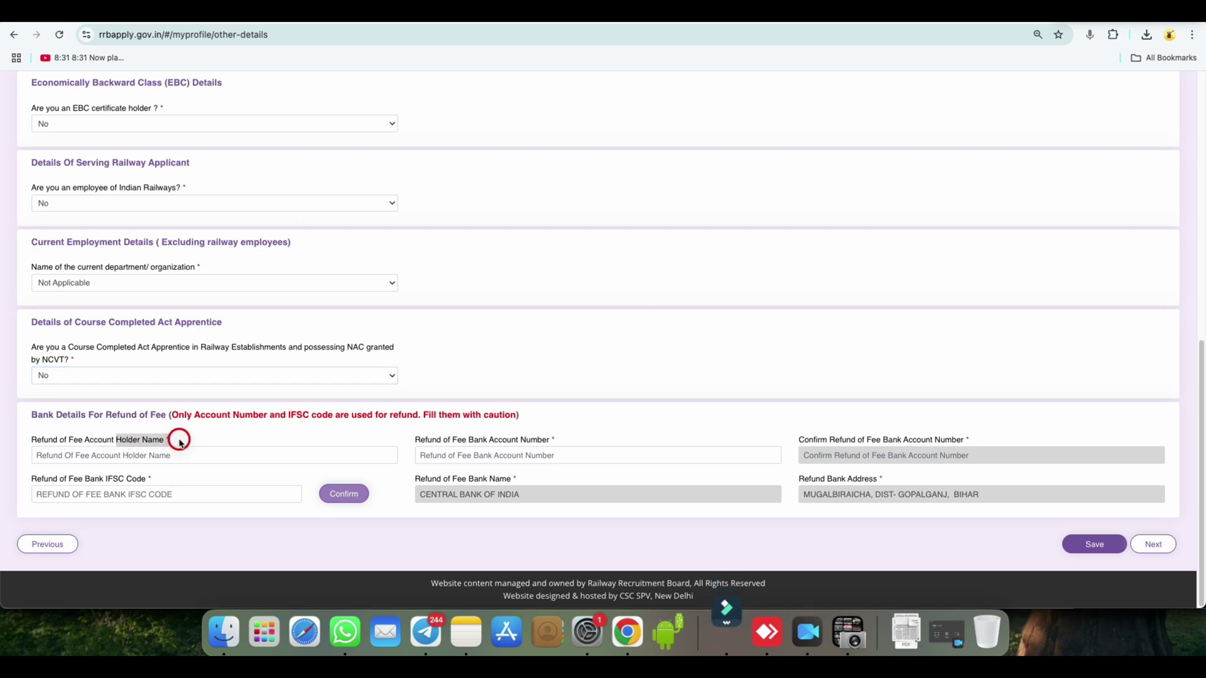
left_click_drag(489, 440, 549, 440)
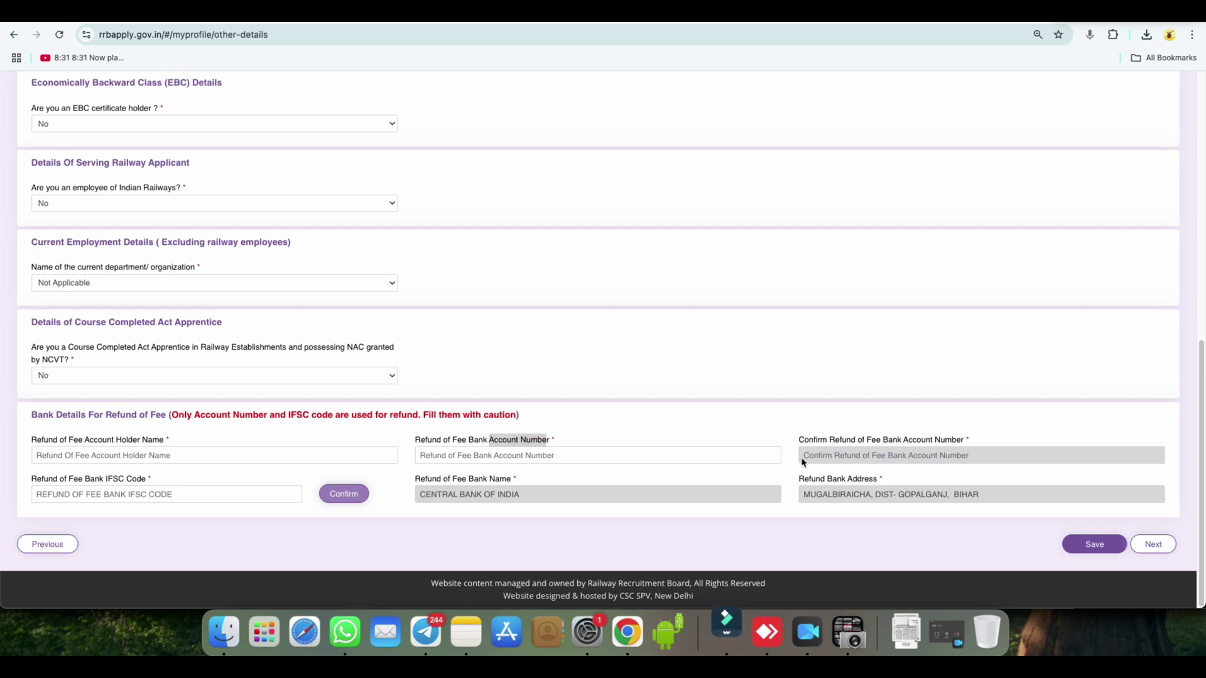
left_click(104, 494)
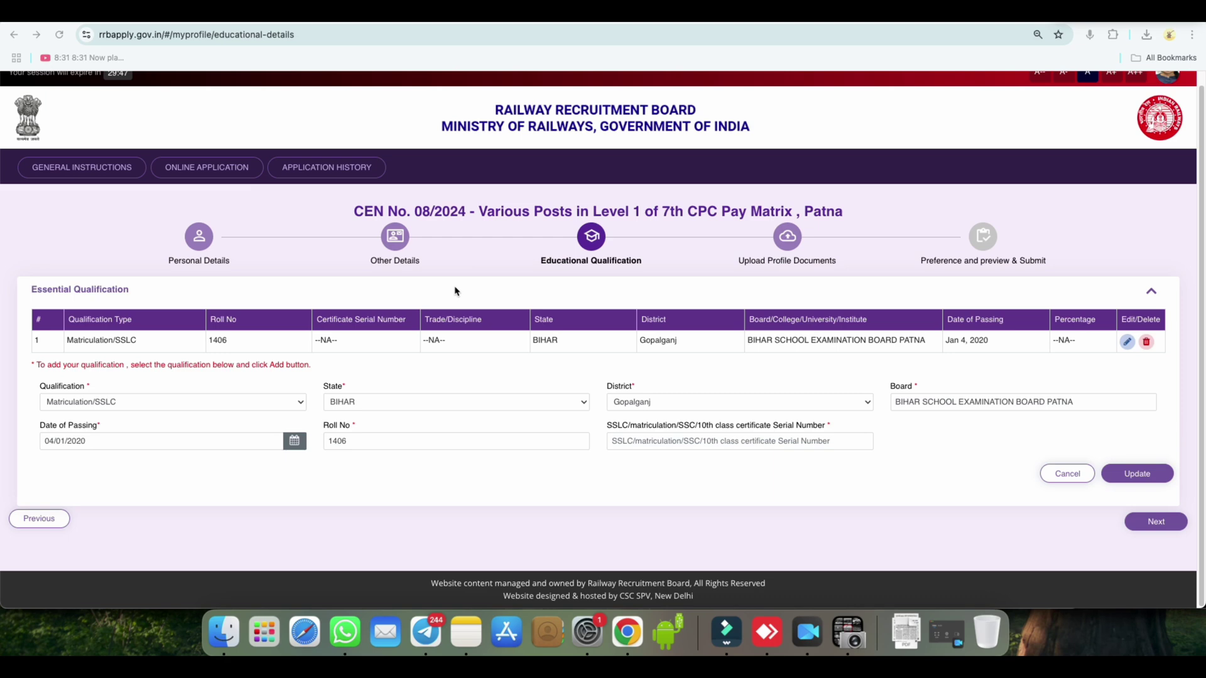
- Examine the Matriculation/SSLC entry's qualification, state and certificate serial number fields, and cancel editing the entry
left_click(98, 404)
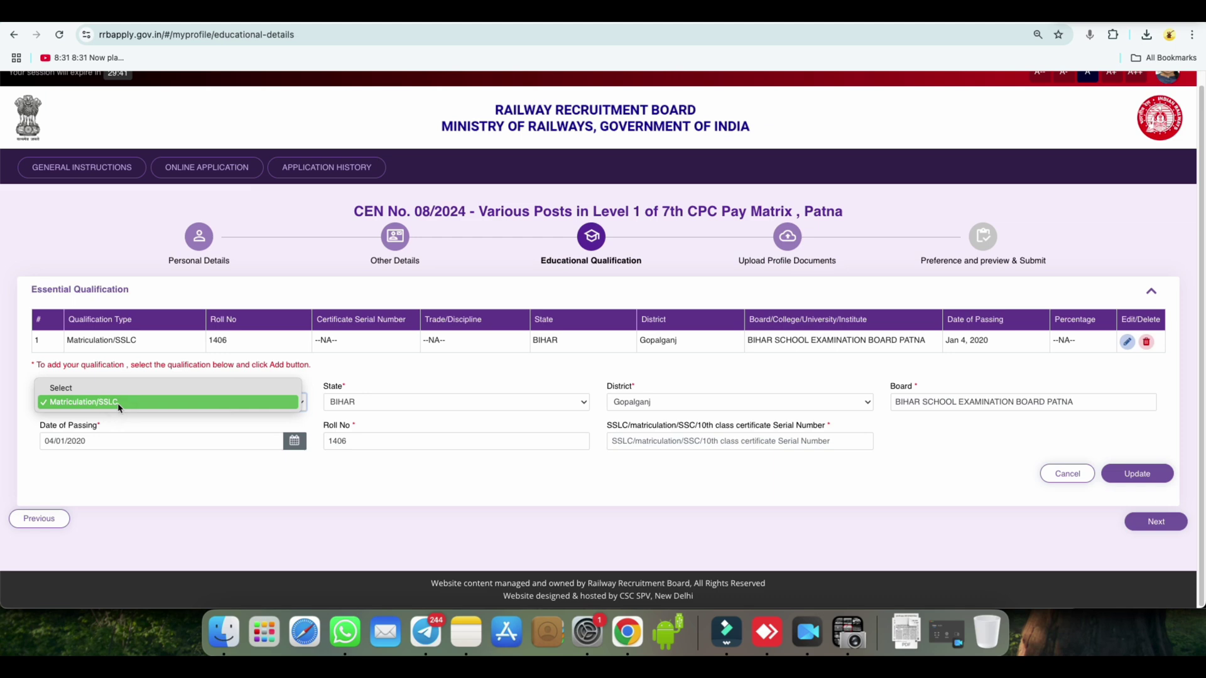
left_click(119, 407)
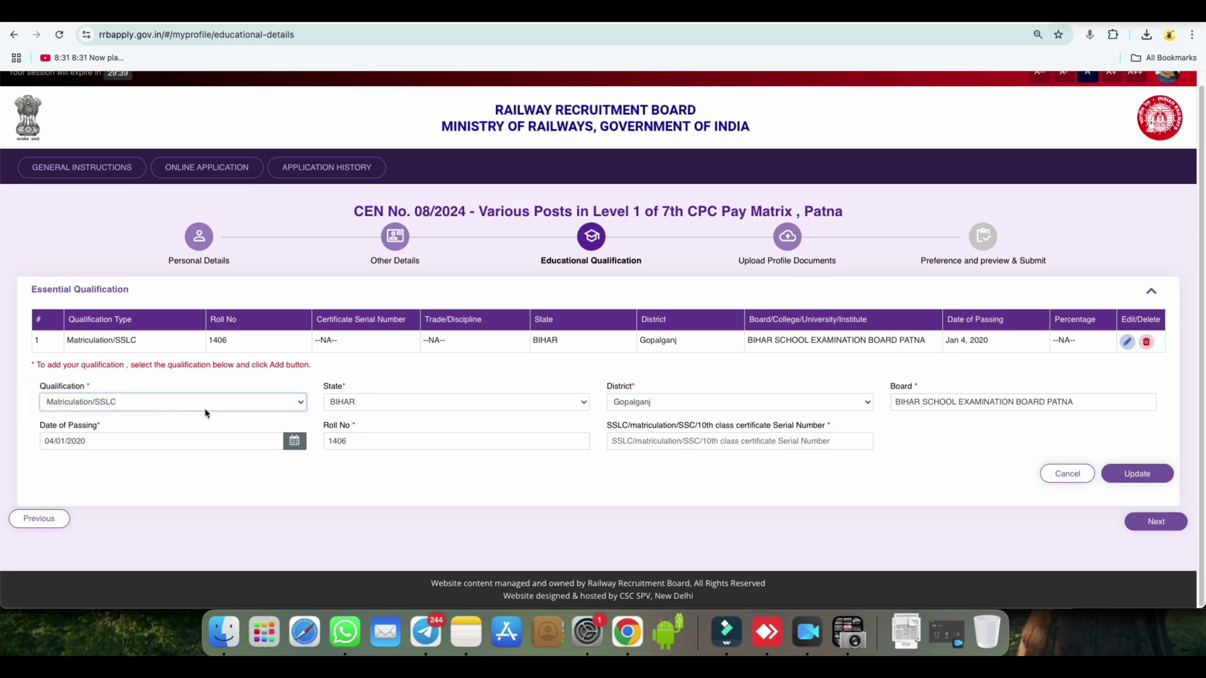
left_click(367, 405)
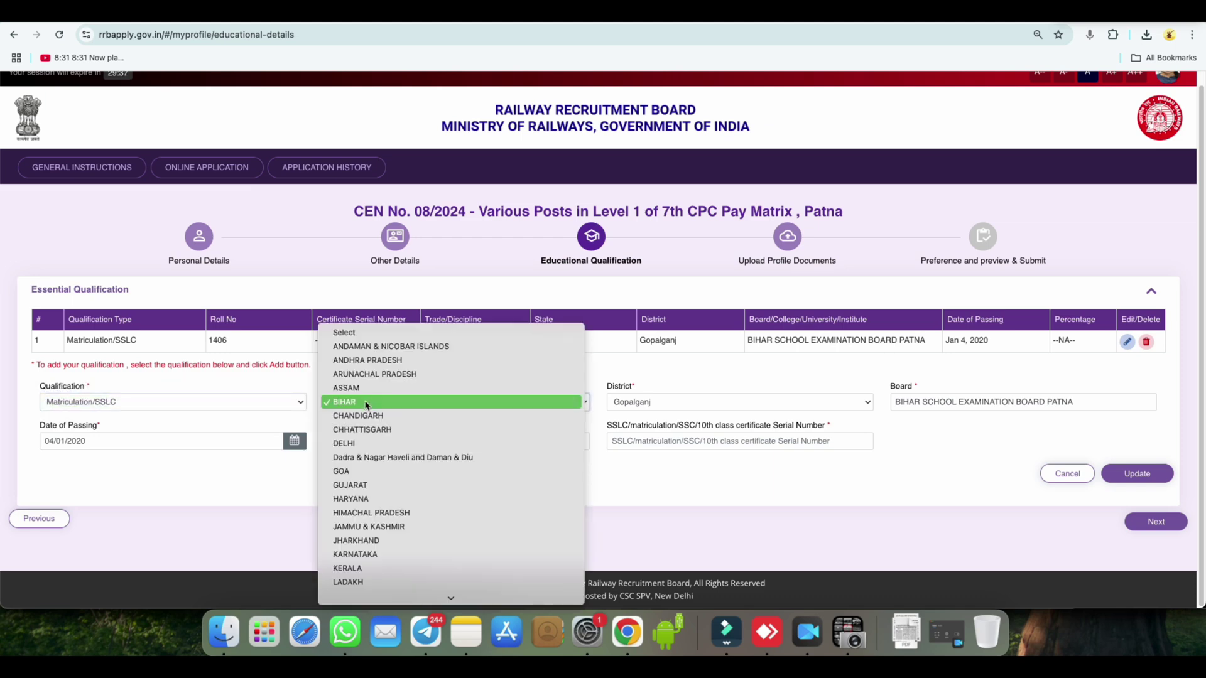
left_click(367, 403)
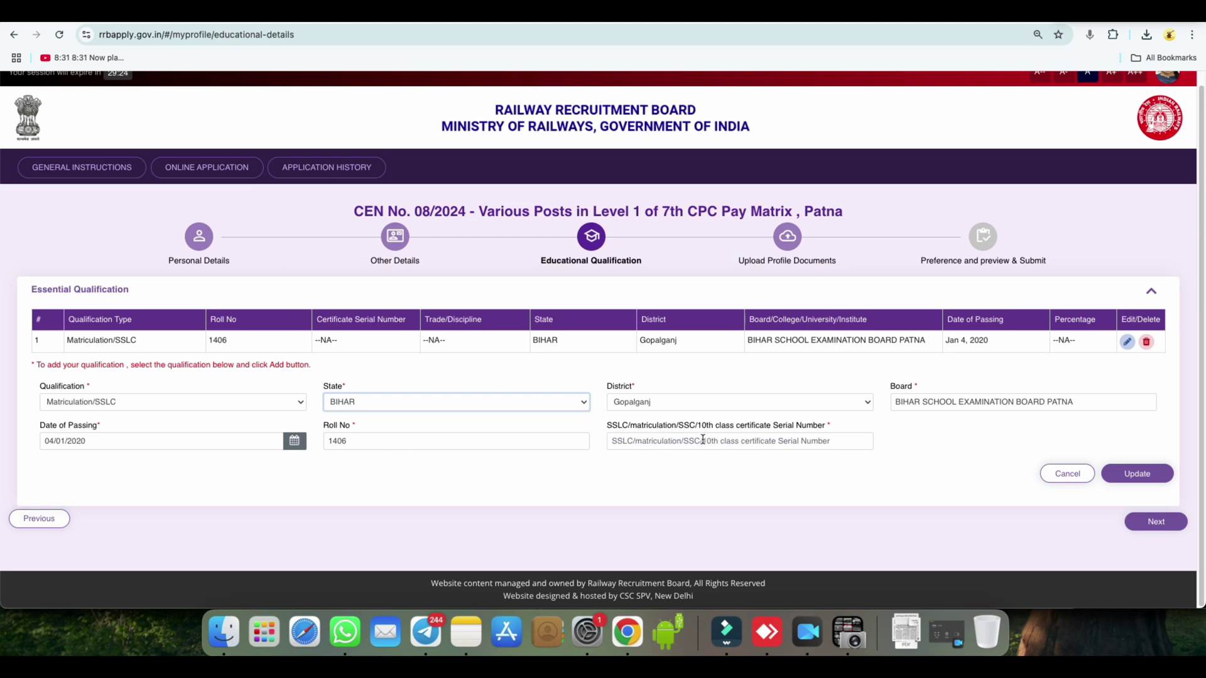
left_click_drag(779, 428, 824, 431)
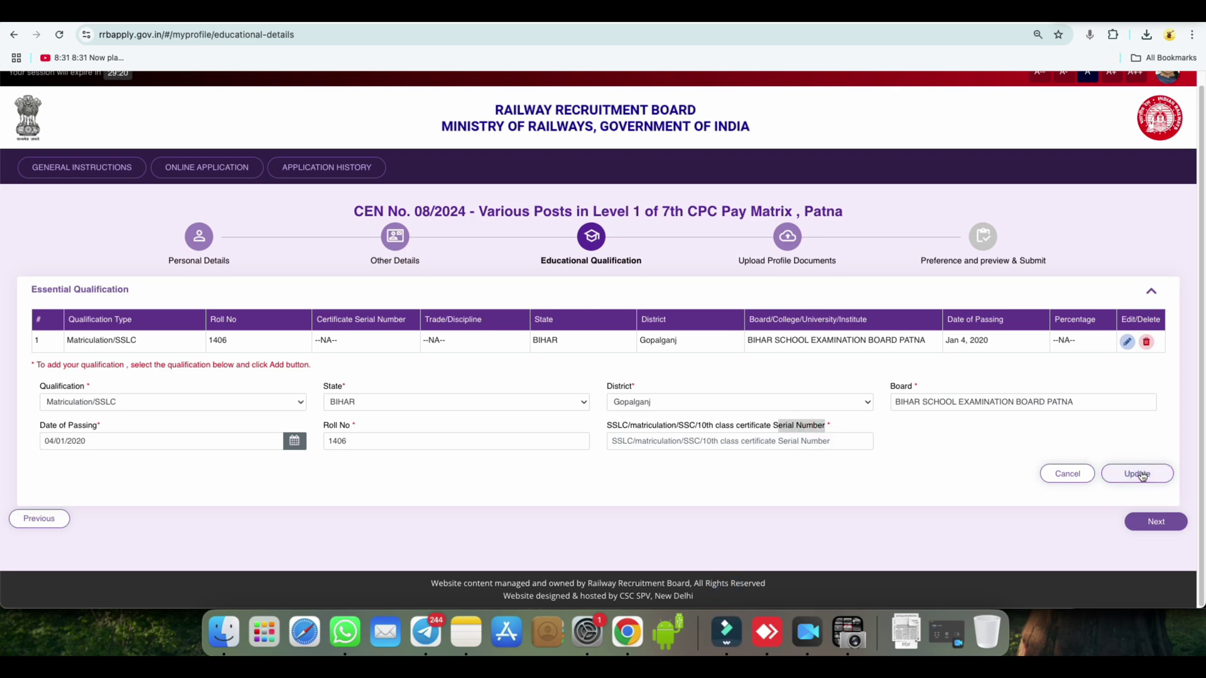
left_click(1065, 476)
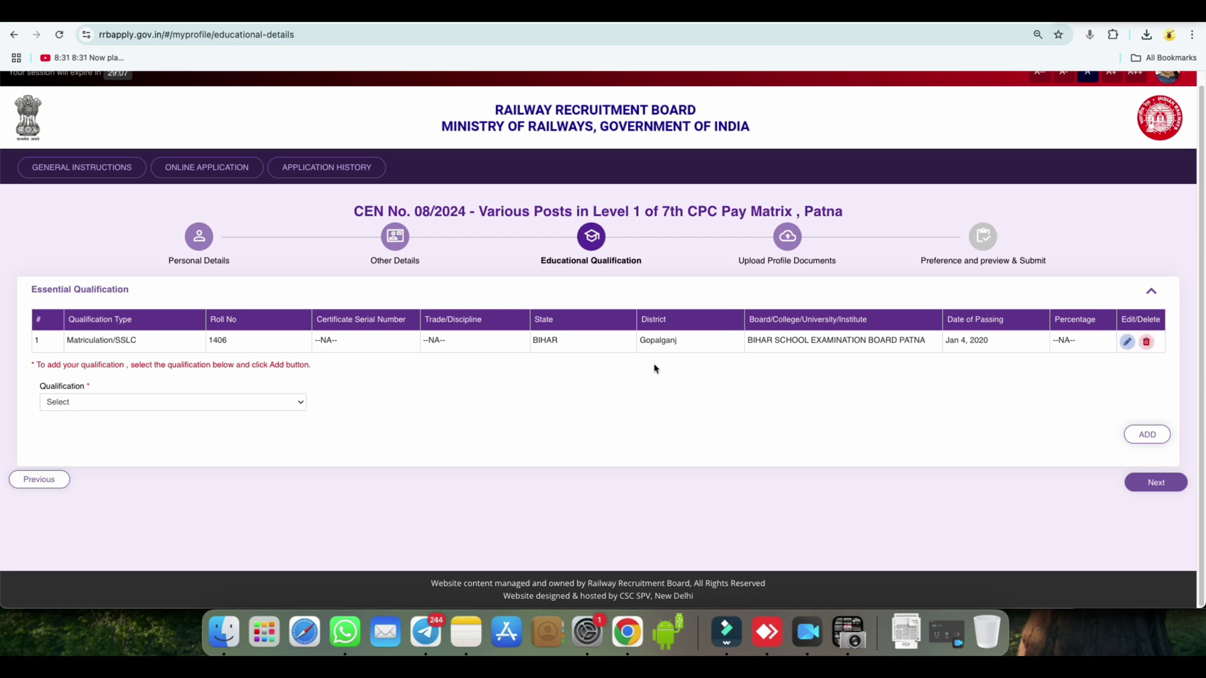
- Choose ITI as the qualification to add and examine the trade and state options
left_click(163, 407)
left_click(100, 418)
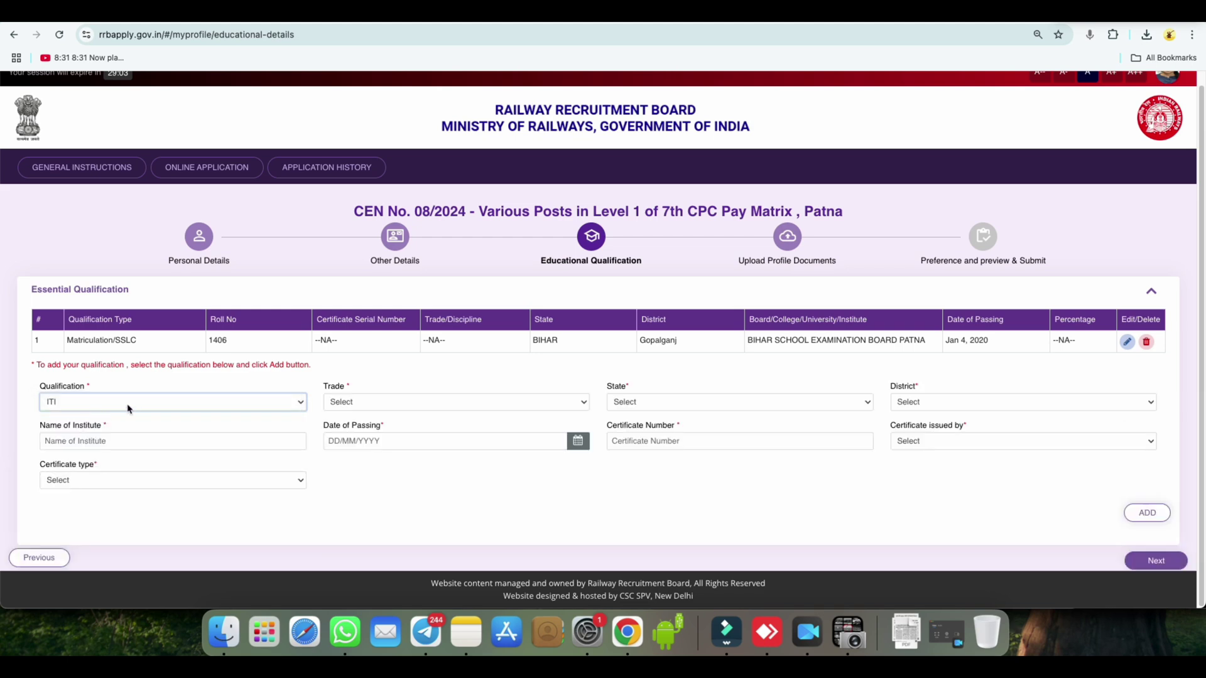
left_click(352, 405)
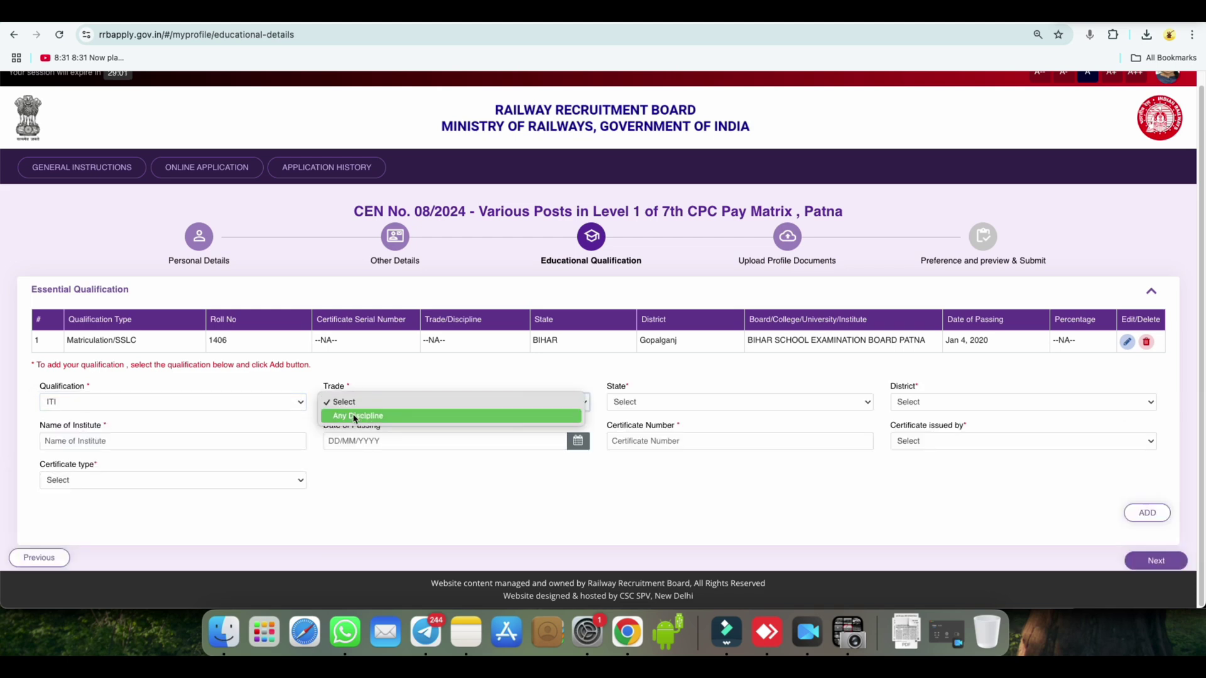
left_click(632, 401)
left_click(631, 402)
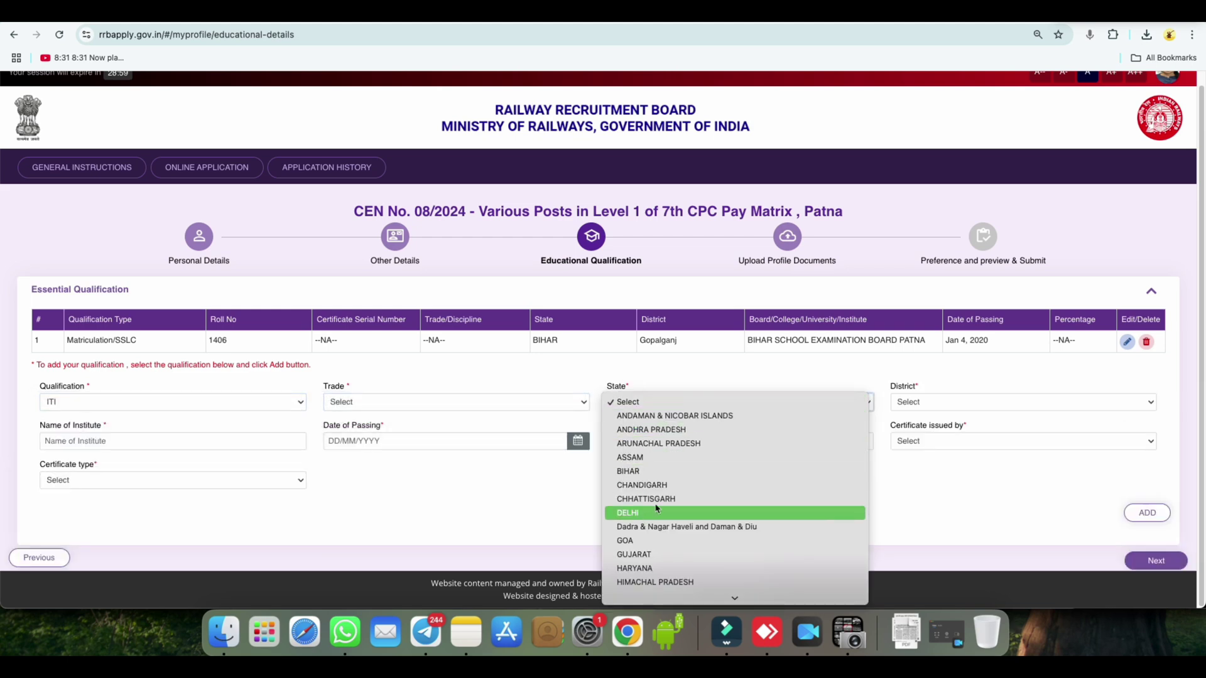
left_click(911, 394)
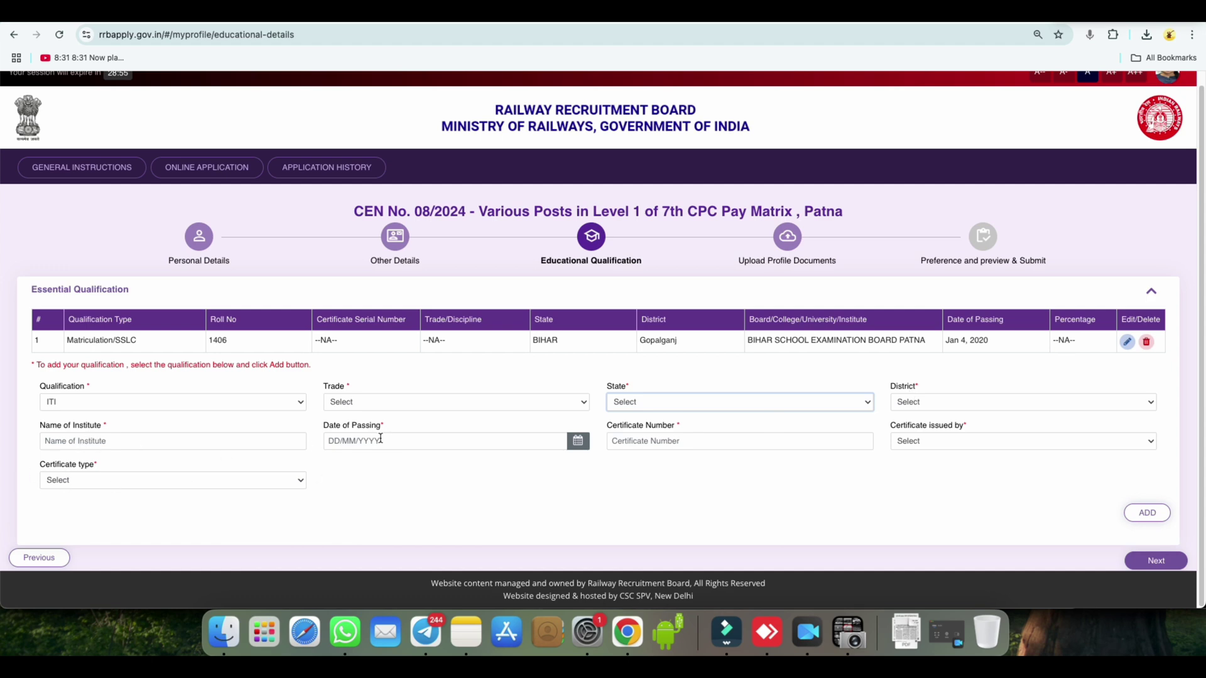
- Set the ITI certificate's issuer to NCVT and its certificate type to National Trade certificate(NTC)
left_click(935, 443)
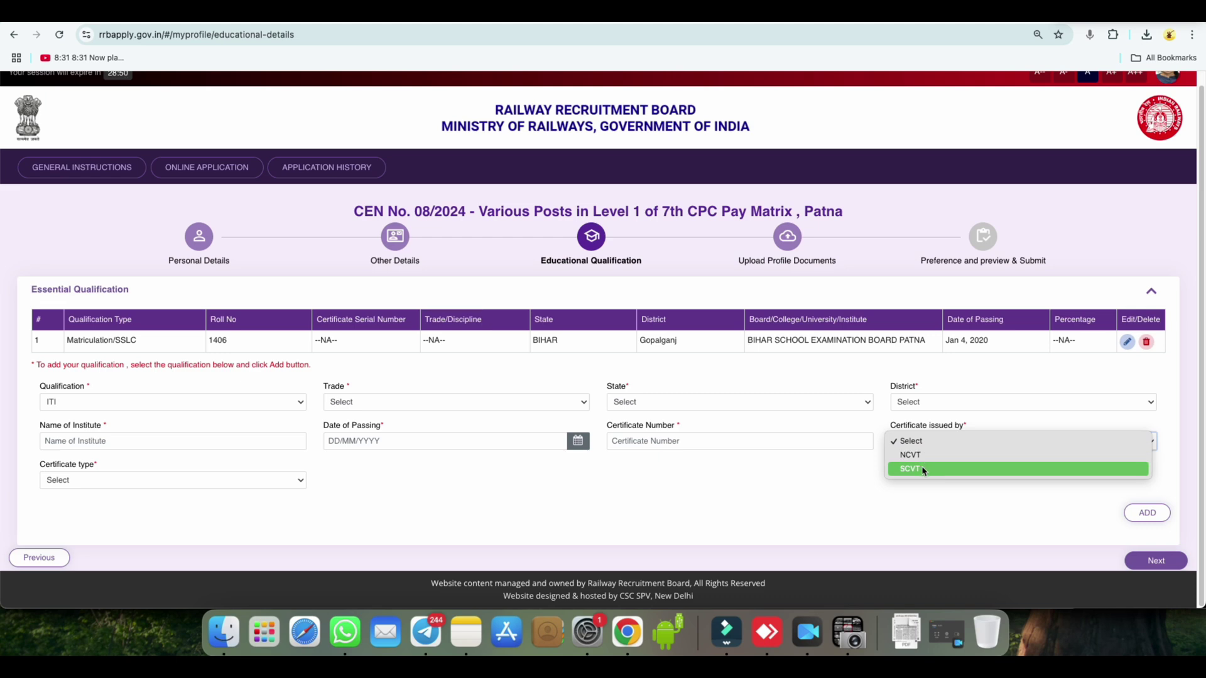
left_click(921, 455)
left_click(92, 477)
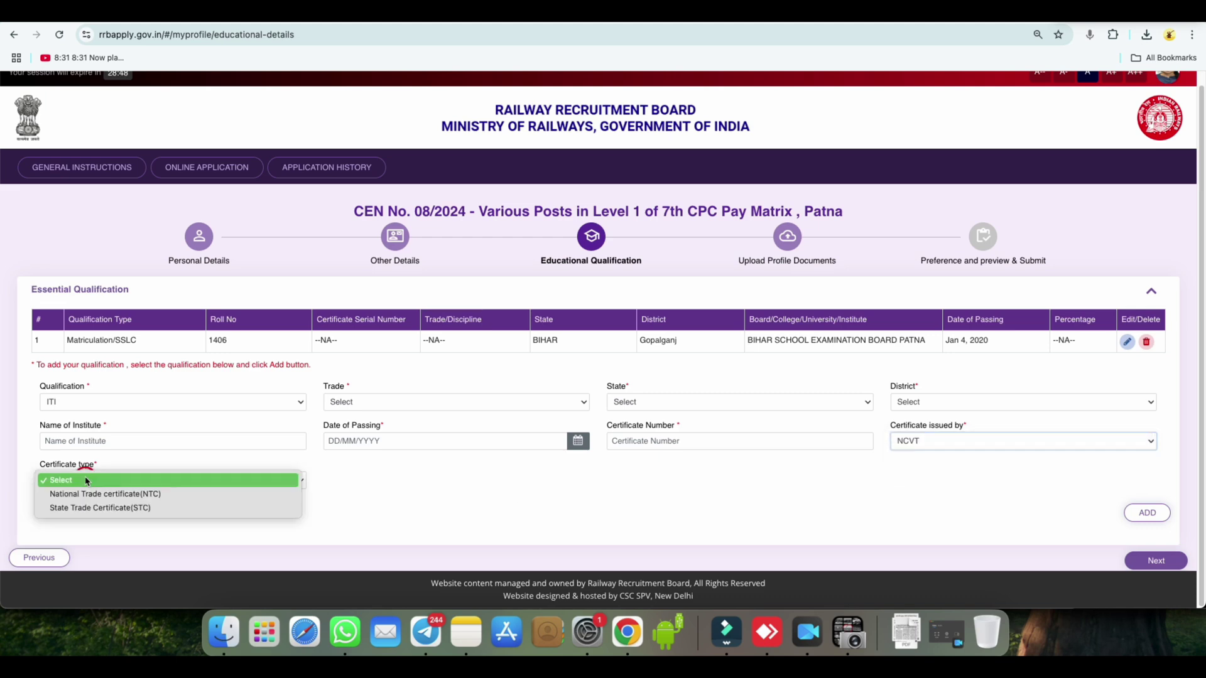
left_click(143, 493)
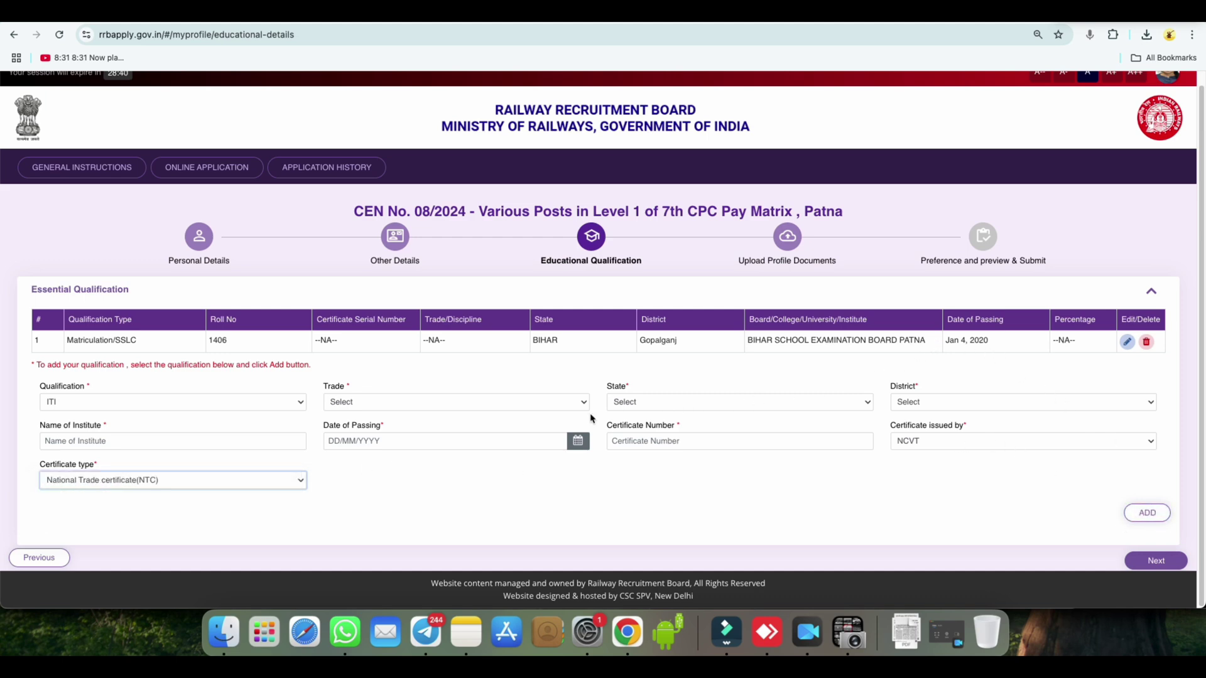
- Switch the qualification to NAC with NCVT as certificate issuer, and examine the trade, certificate type and qualification options
left_click(171, 405)
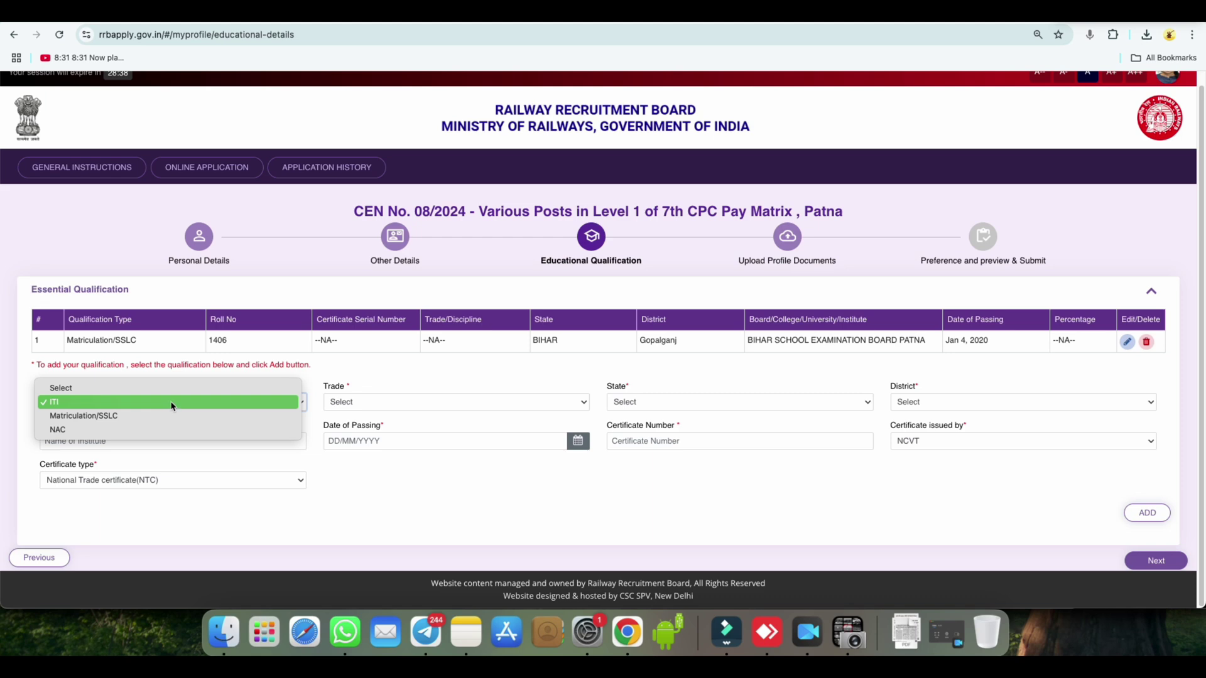
left_click(80, 431)
left_click(344, 405)
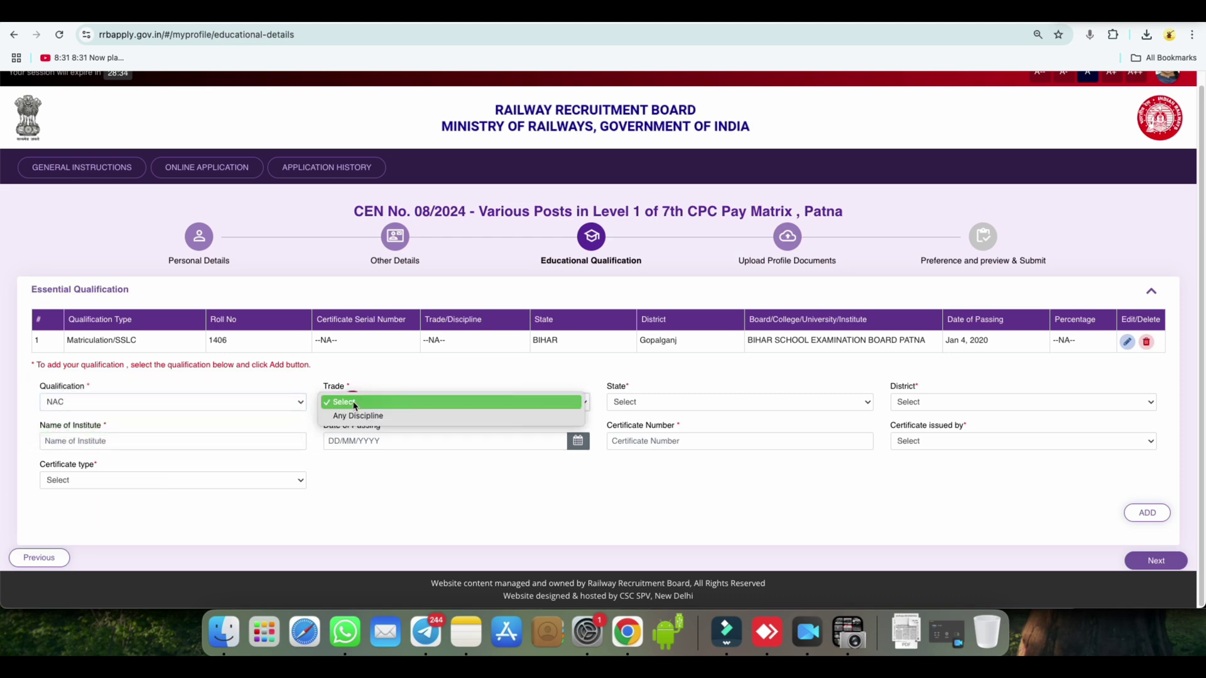
left_click(389, 465)
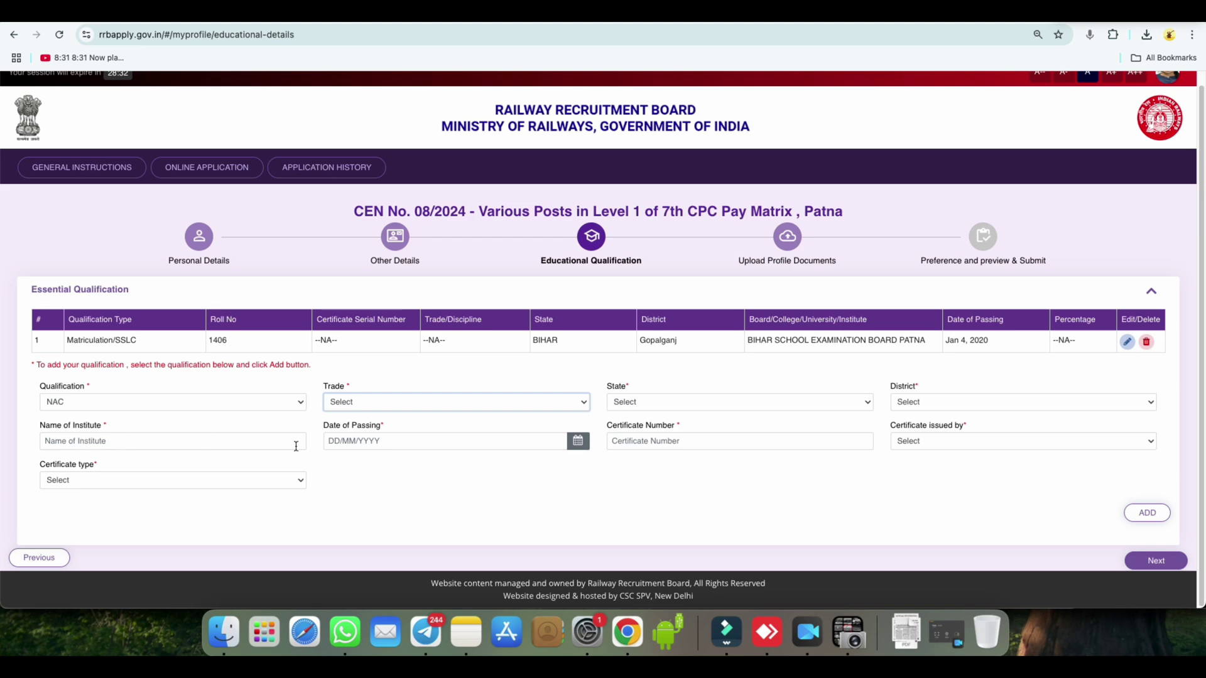
left_click(930, 444)
left_click(930, 457)
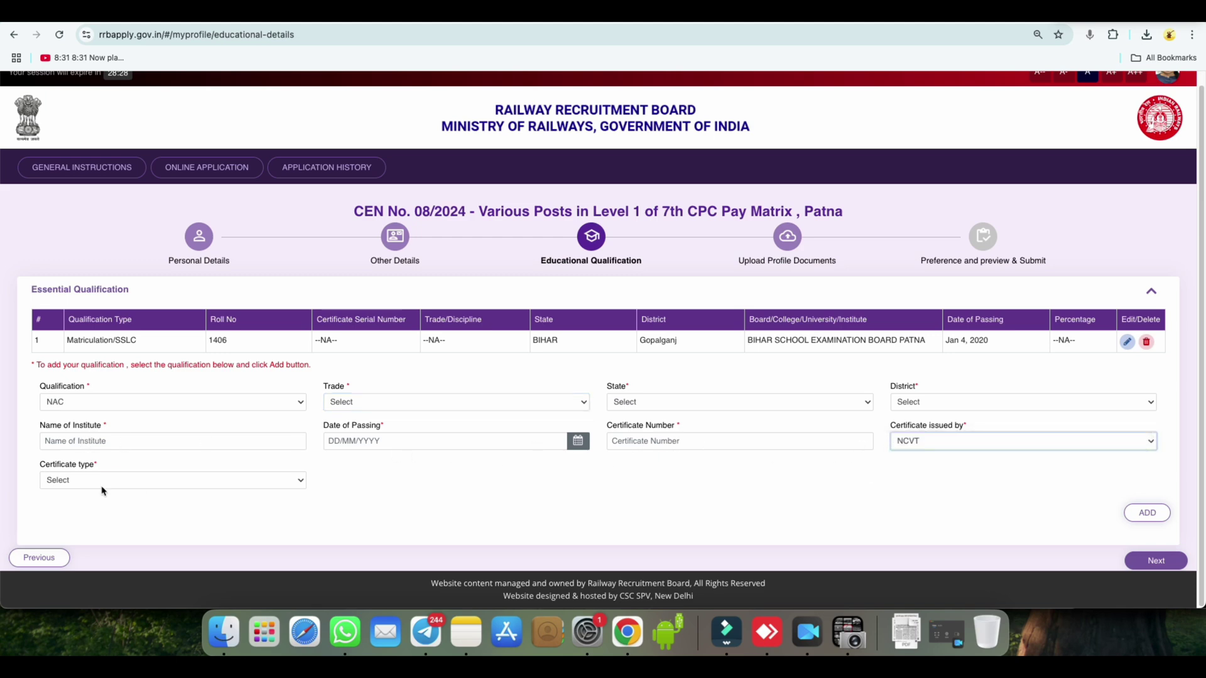
left_click(81, 483)
left_click(327, 500)
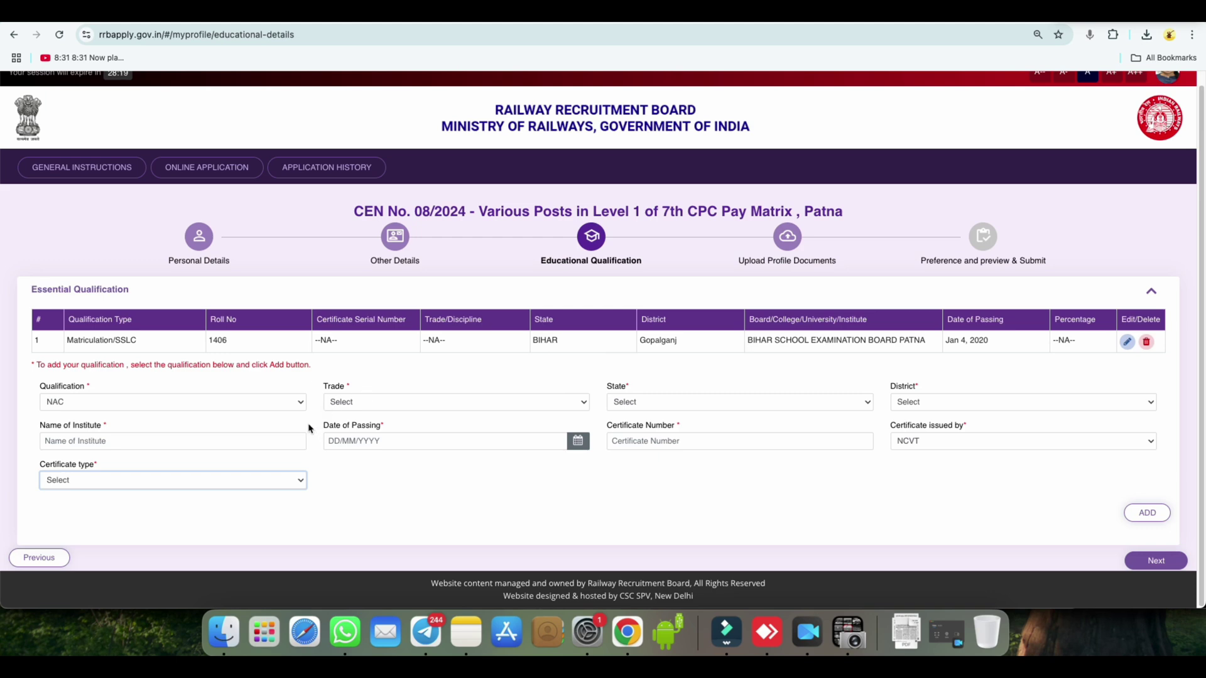
left_click(106, 407)
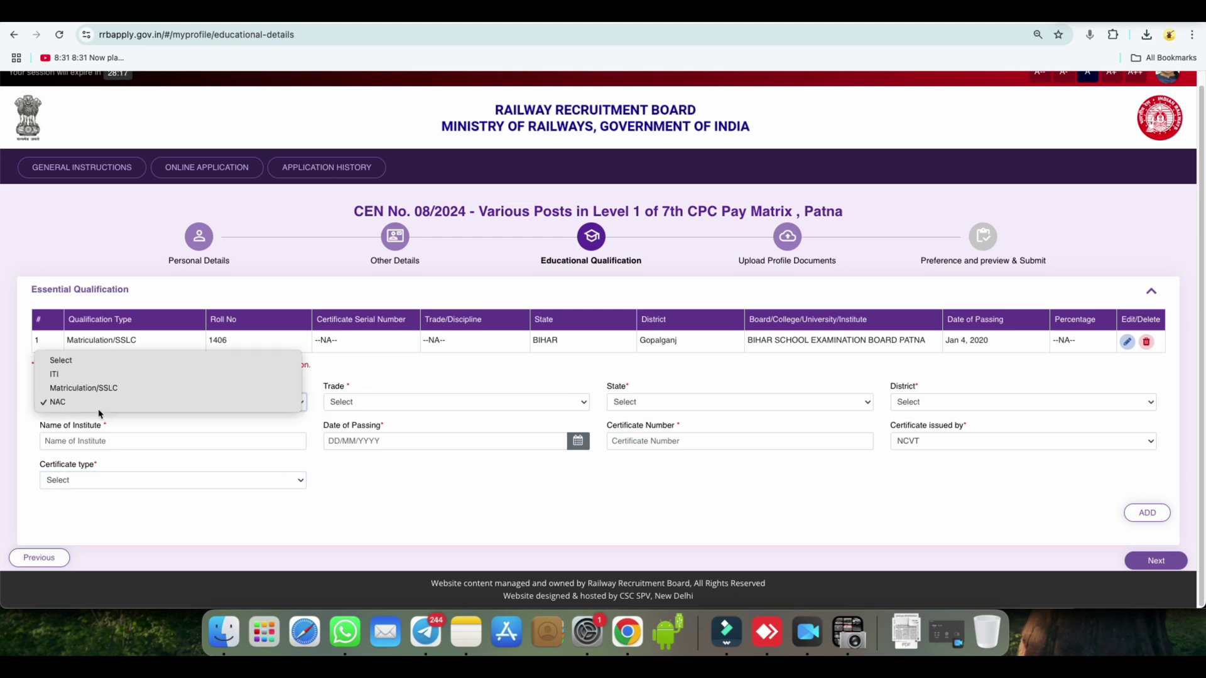
left_click(383, 381)
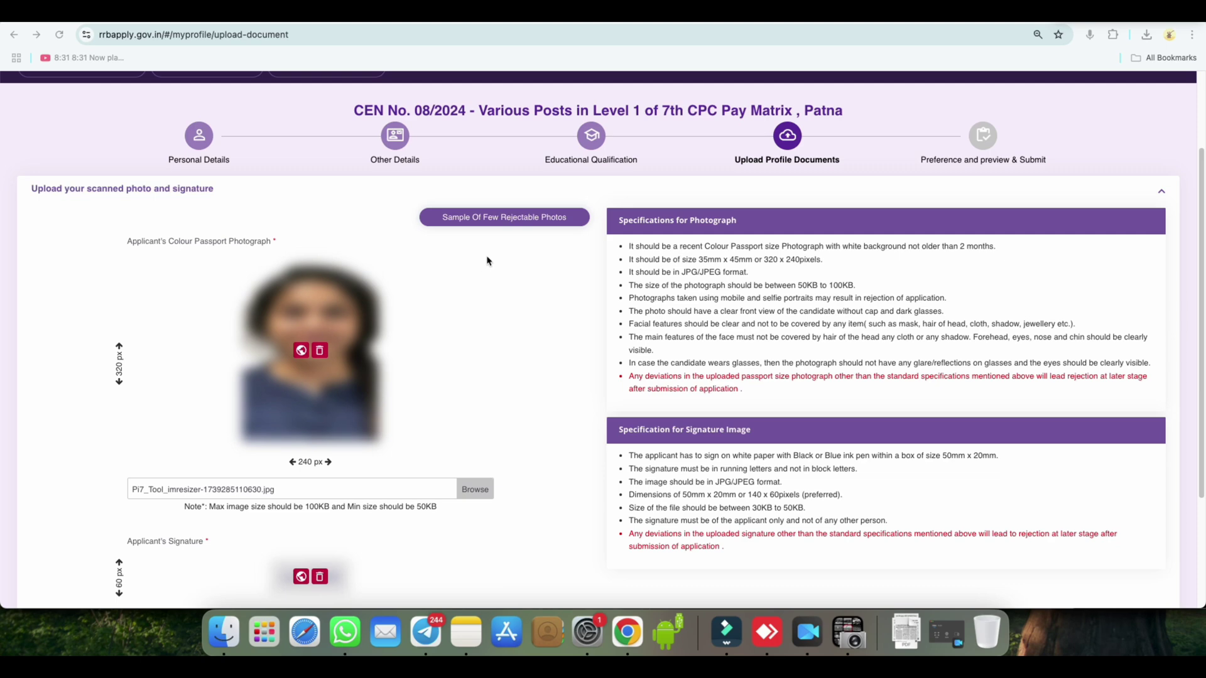
- Examine the samples of rejectable photos and the photograph specifications for file size, pixel dimensions, age and white background
left_click(497, 221)
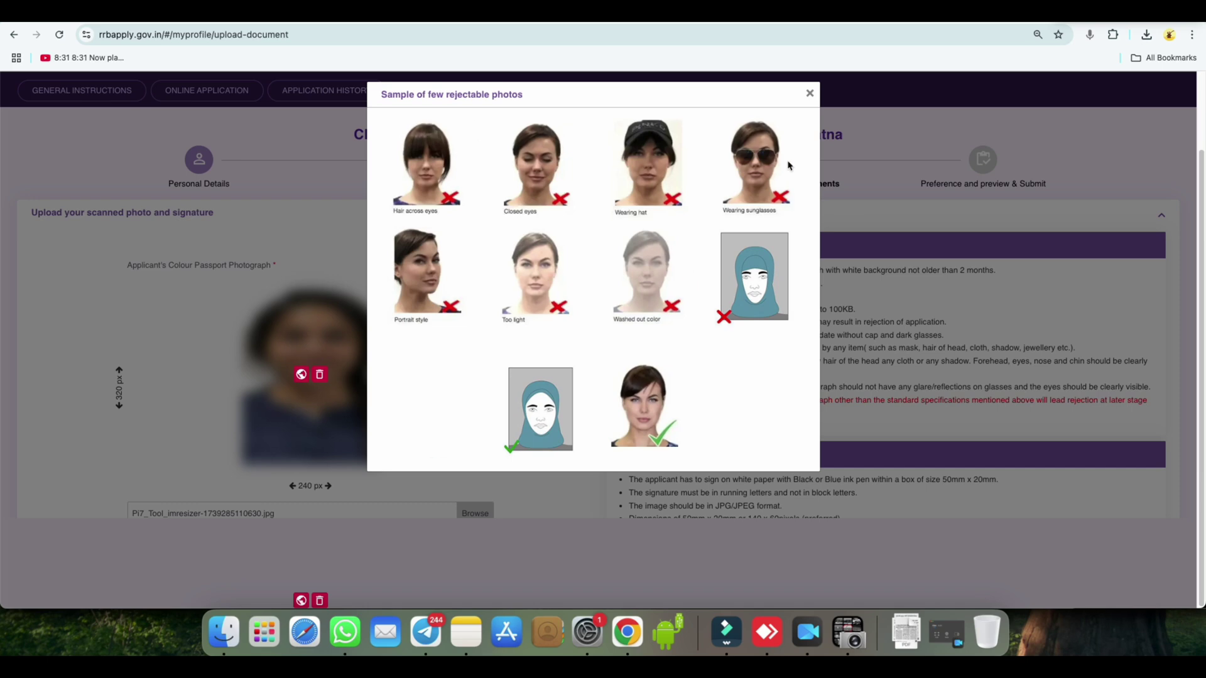
left_click(810, 94)
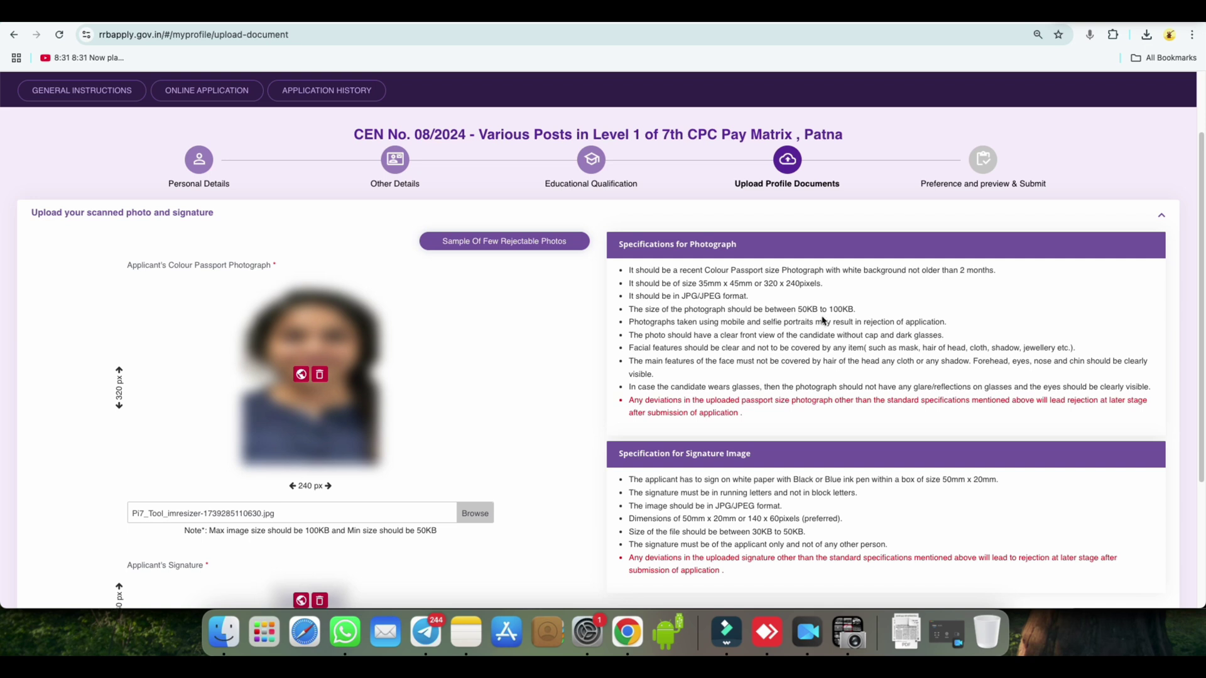
left_click_drag(798, 312, 803, 312)
left_click(832, 313)
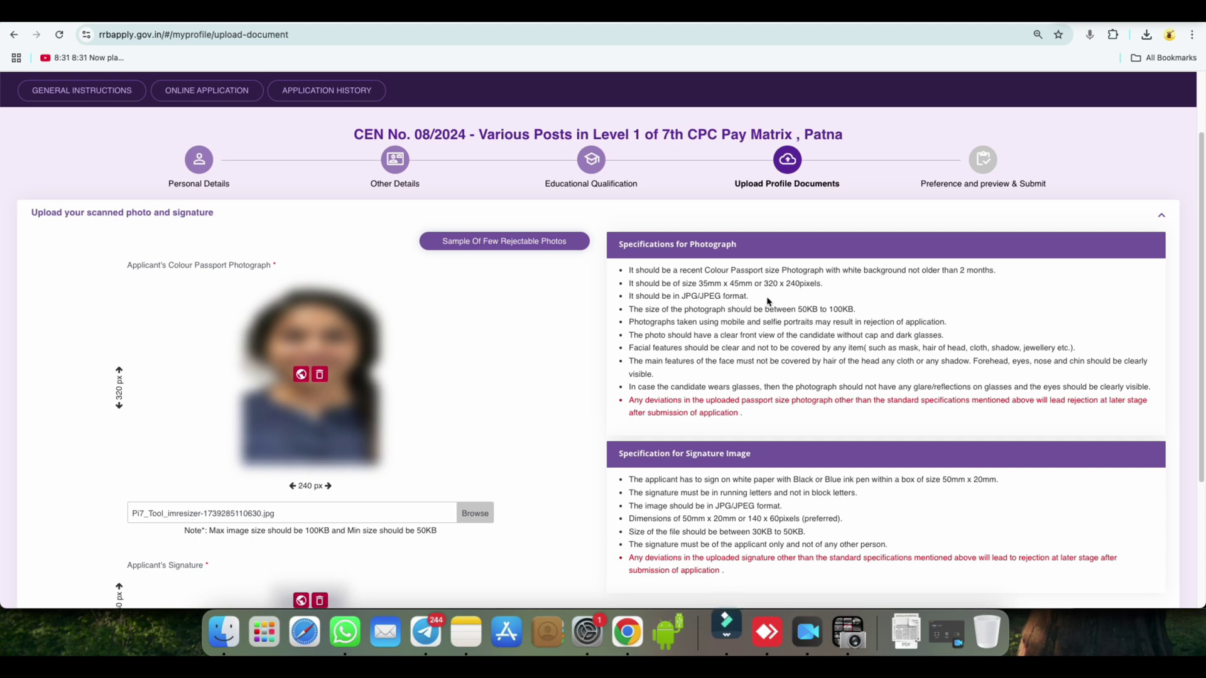
left_click_drag(764, 285, 773, 285)
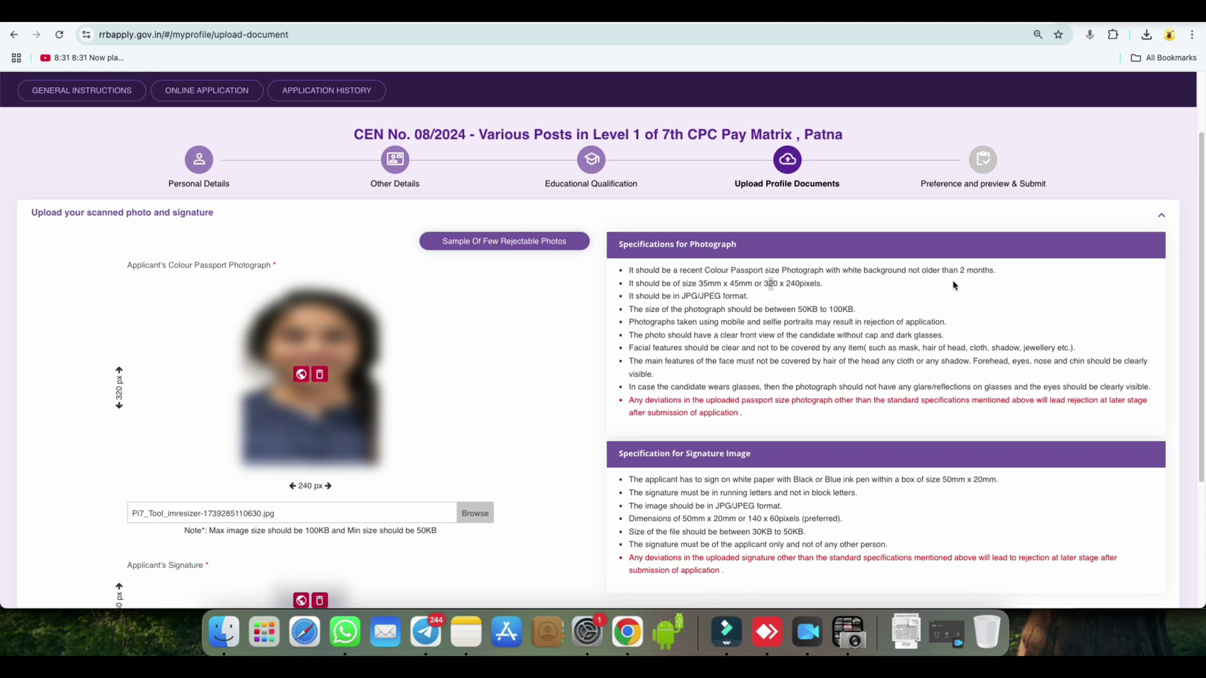
left_click_drag(961, 275, 989, 272)
left_click_drag(865, 271, 893, 272)
- Switch to the imResizer website from the search results and set the photo's resolution to 320 px wide and 240 px high
key("ctrl+Tab")
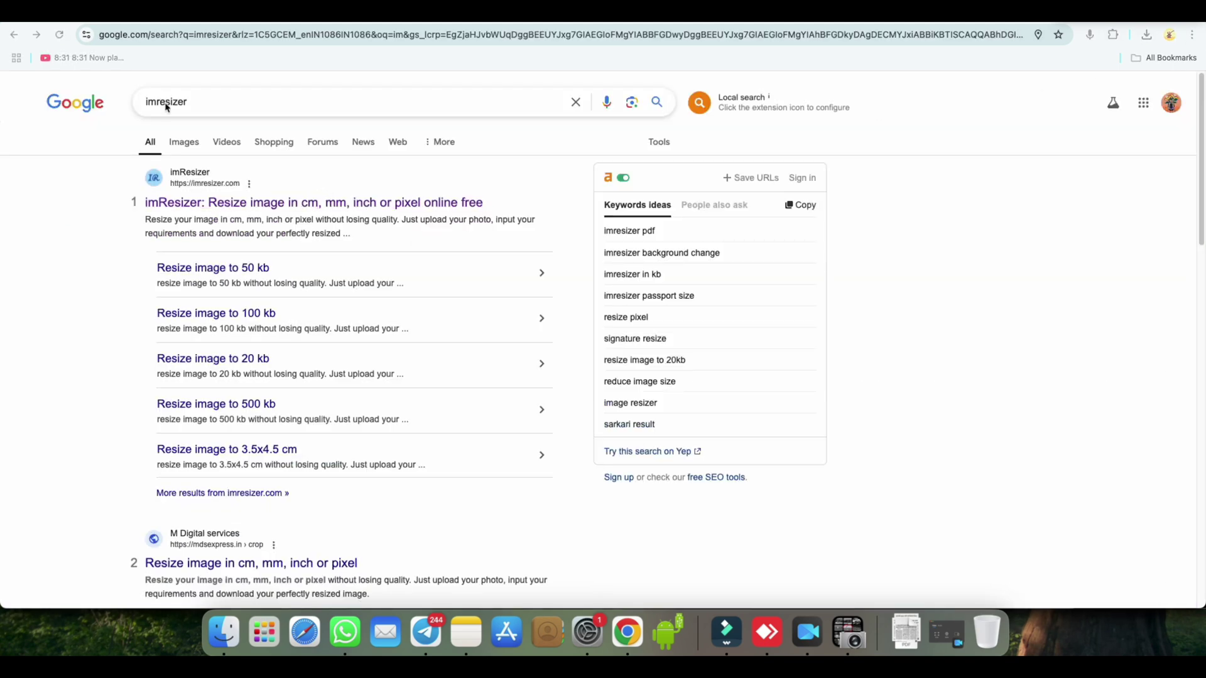
left_click(218, 201)
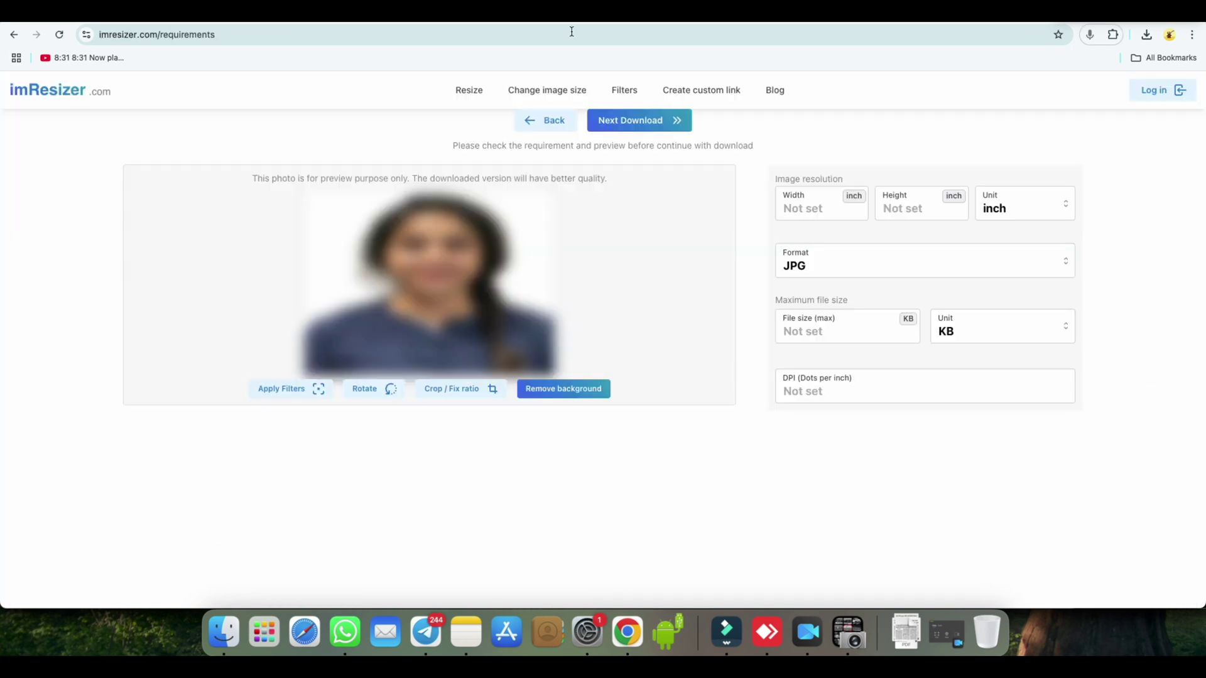
left_click(820, 212)
left_click(828, 261)
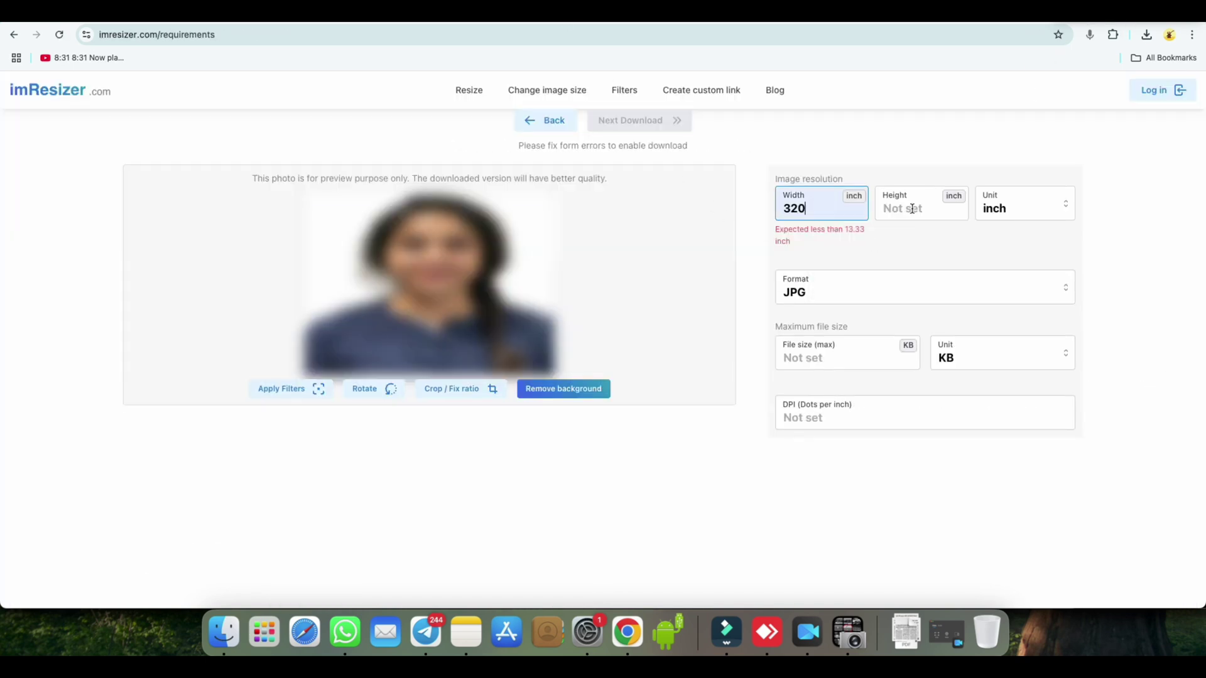
left_click(916, 210)
left_click(922, 258)
left_click(1008, 210)
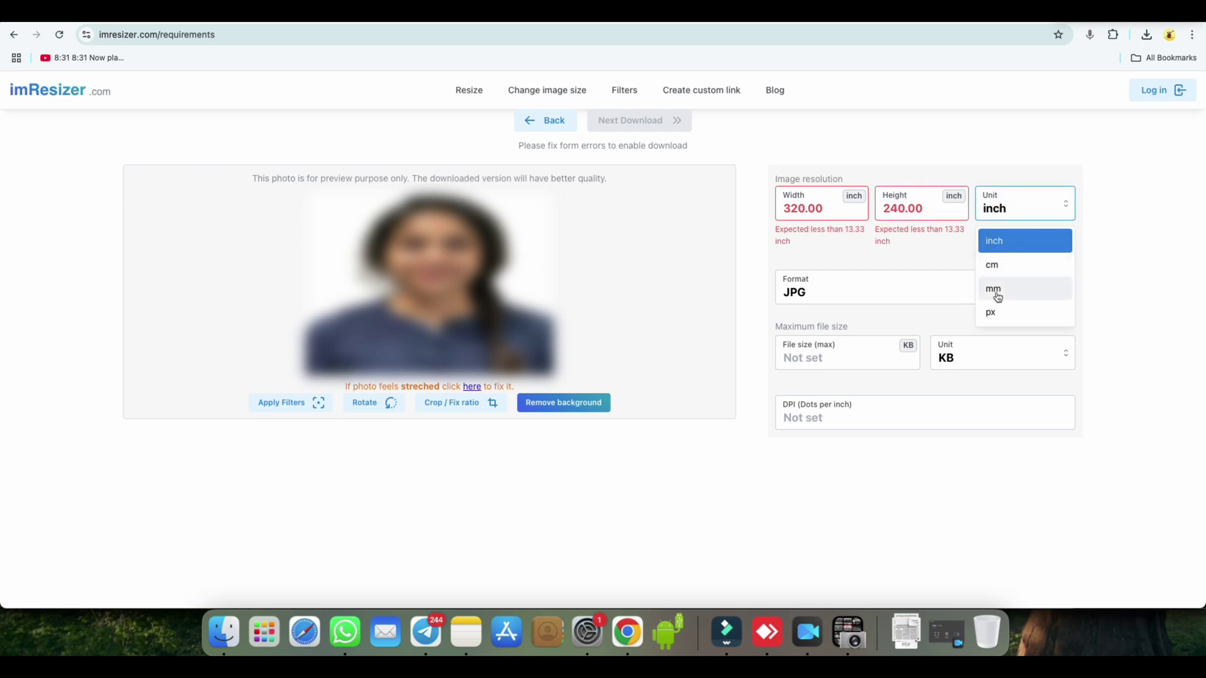
left_click(994, 313)
- Limit the photo's maximum file size to 60 KB and download the resized JPG
left_click(820, 333)
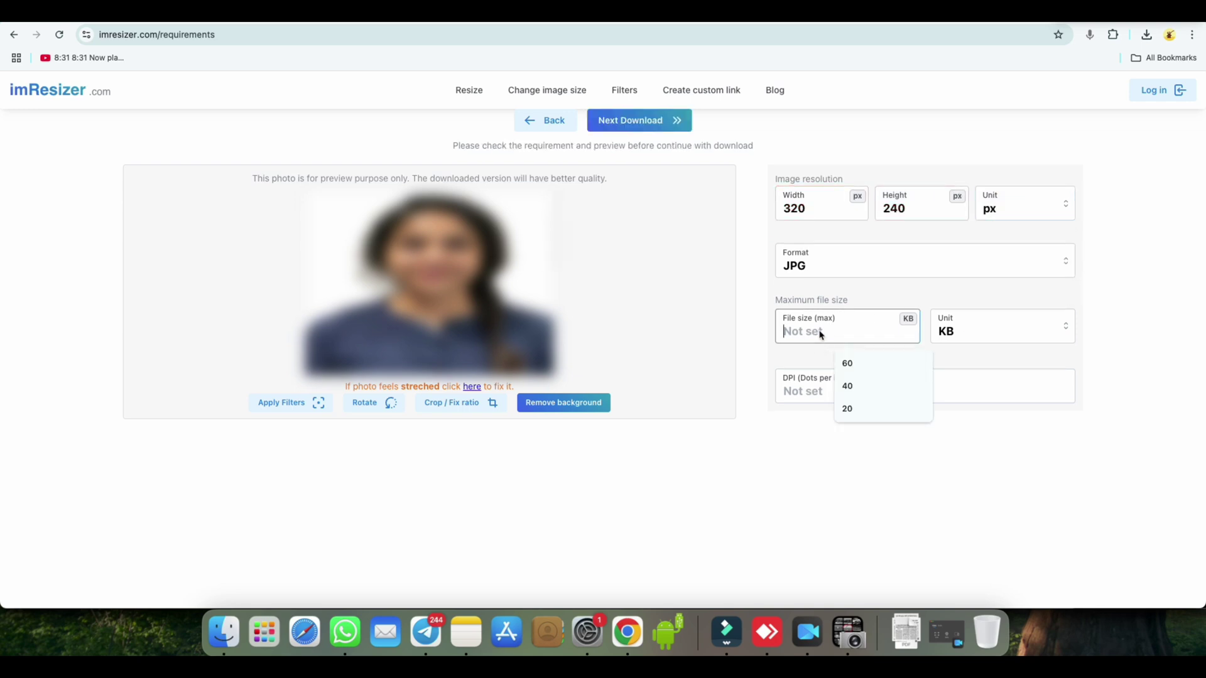
left_click(850, 361)
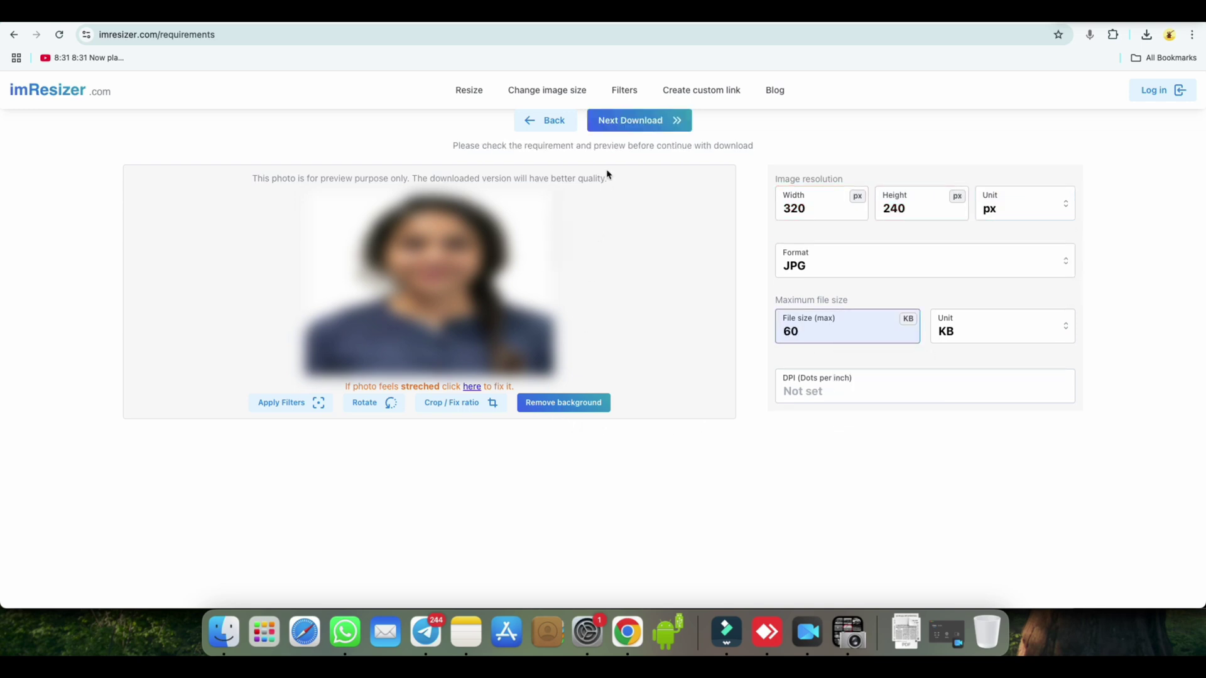
left_click(624, 126)
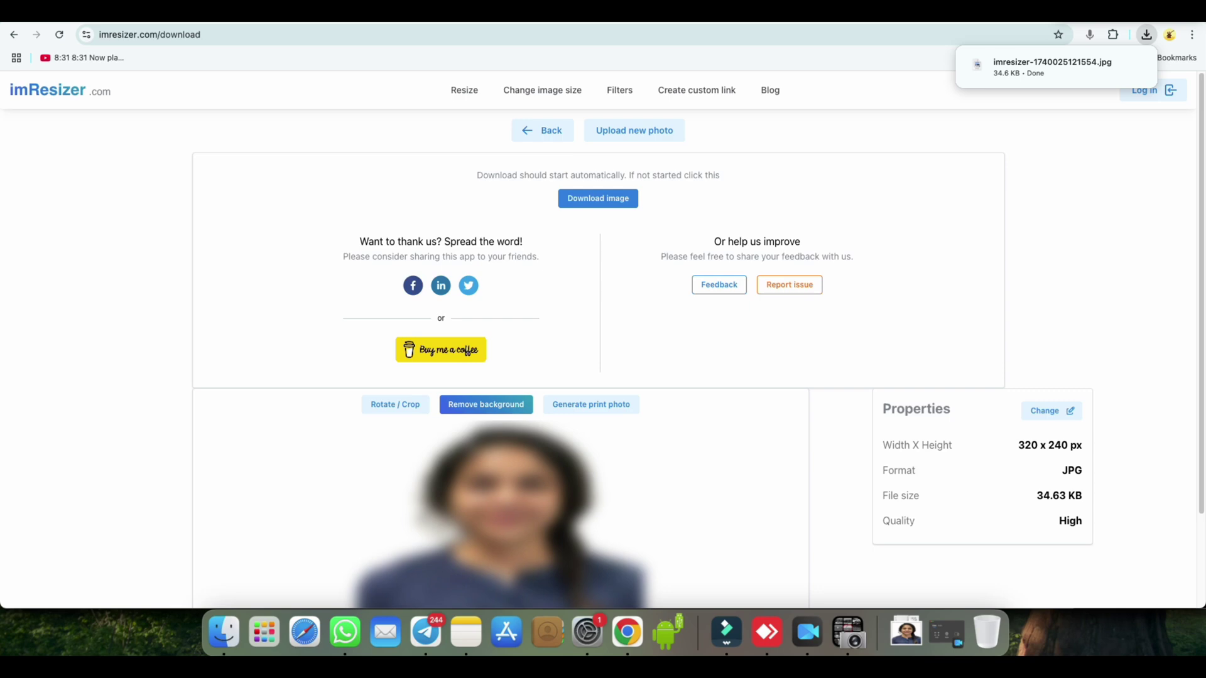
- Search Google for "increase image size" in a new browser tab
key("super+t")
type("inc")
left_click(202, 114)
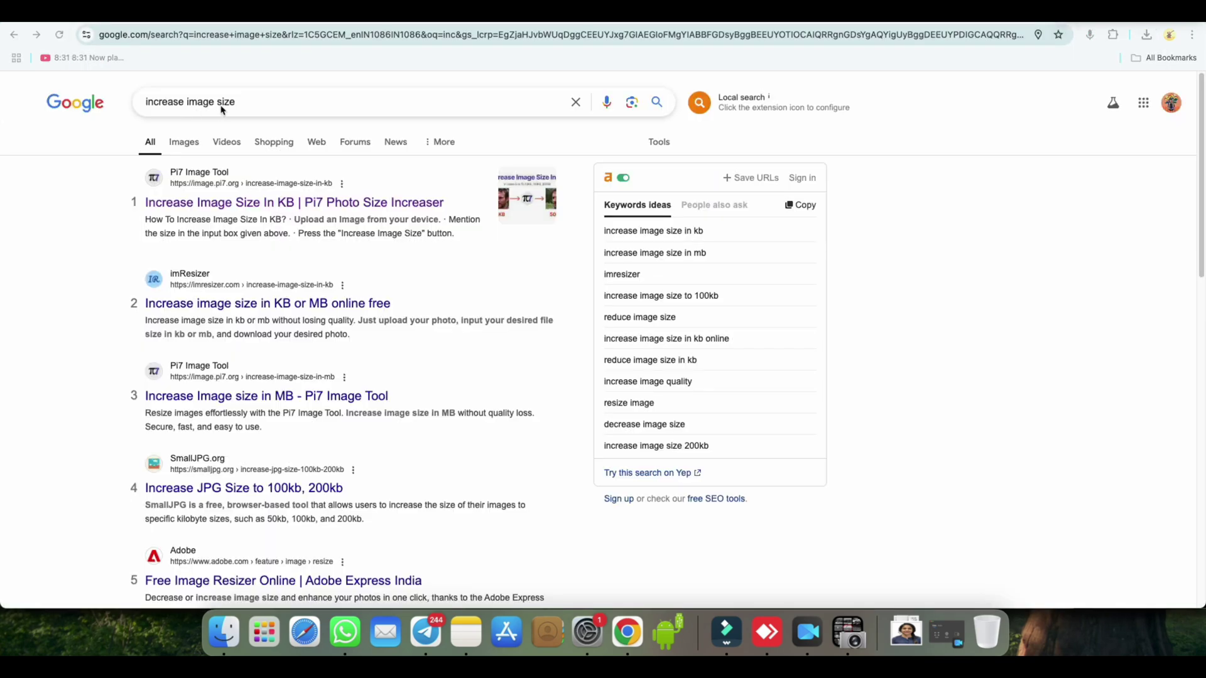
- Open the Pi7 Photo Size Increaser page for increasing image size in KB from the search results
left_click(242, 202)
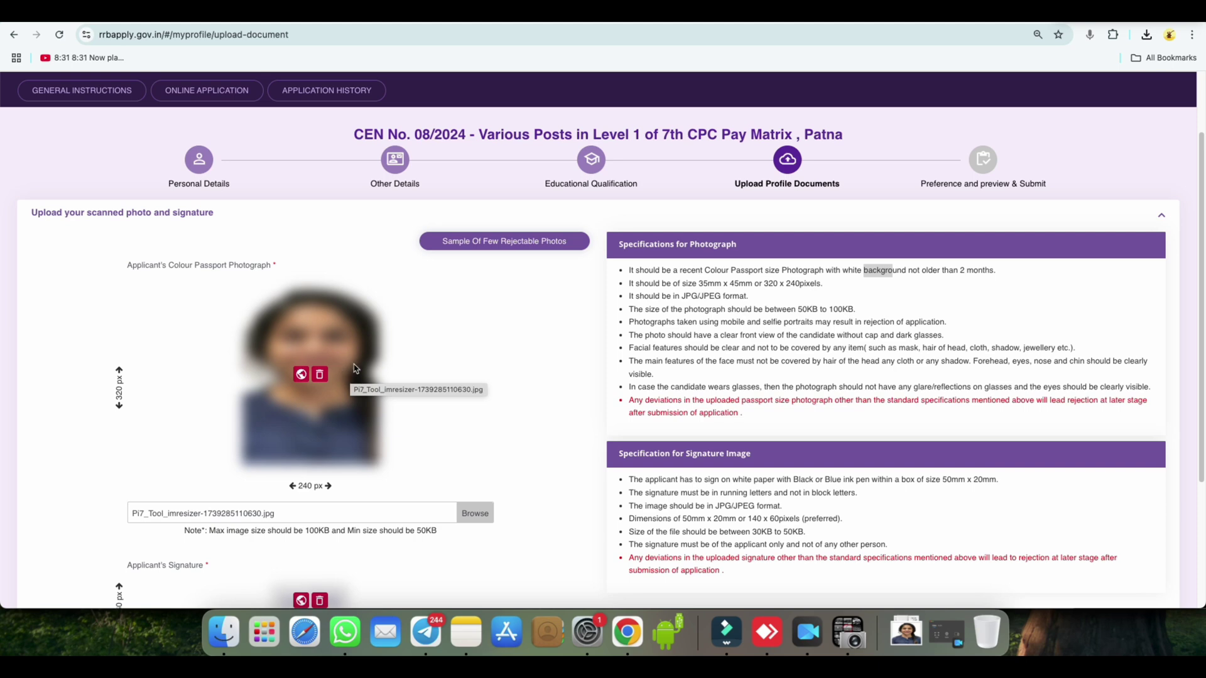
- Examine the signature image specifications in the application, marking the ink colour, block letter and pixel dimension rules
scroll(518, 460, "down", 2)
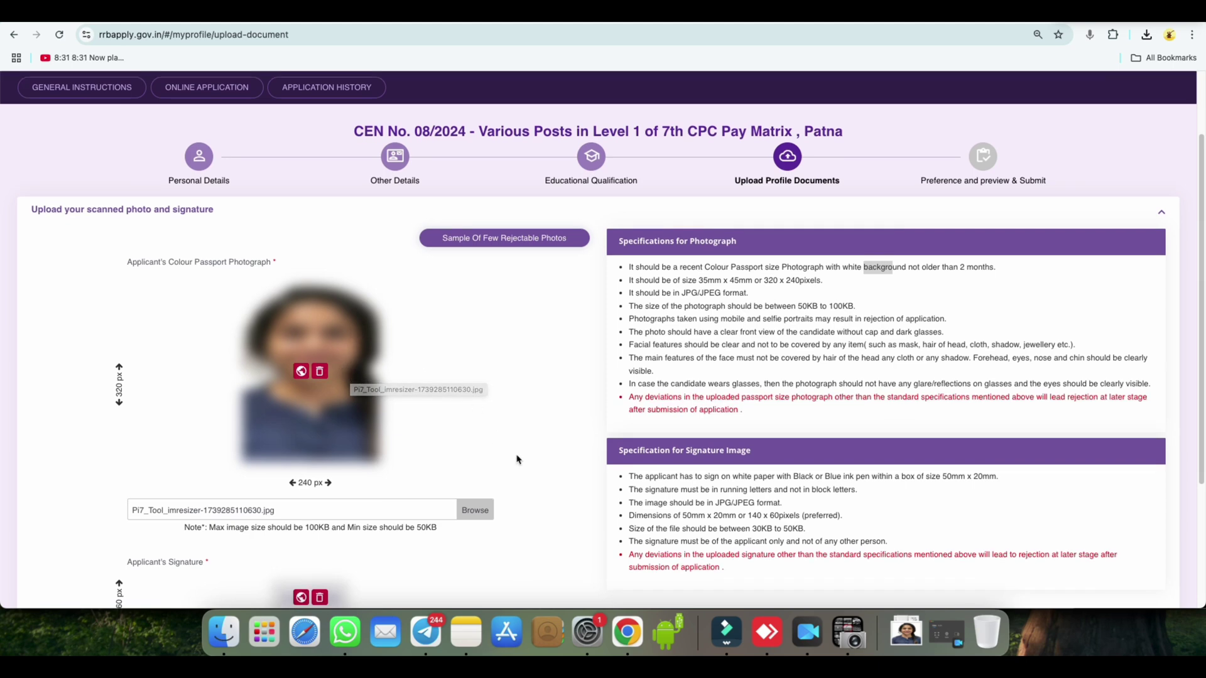
scroll(519, 460, "down", 3)
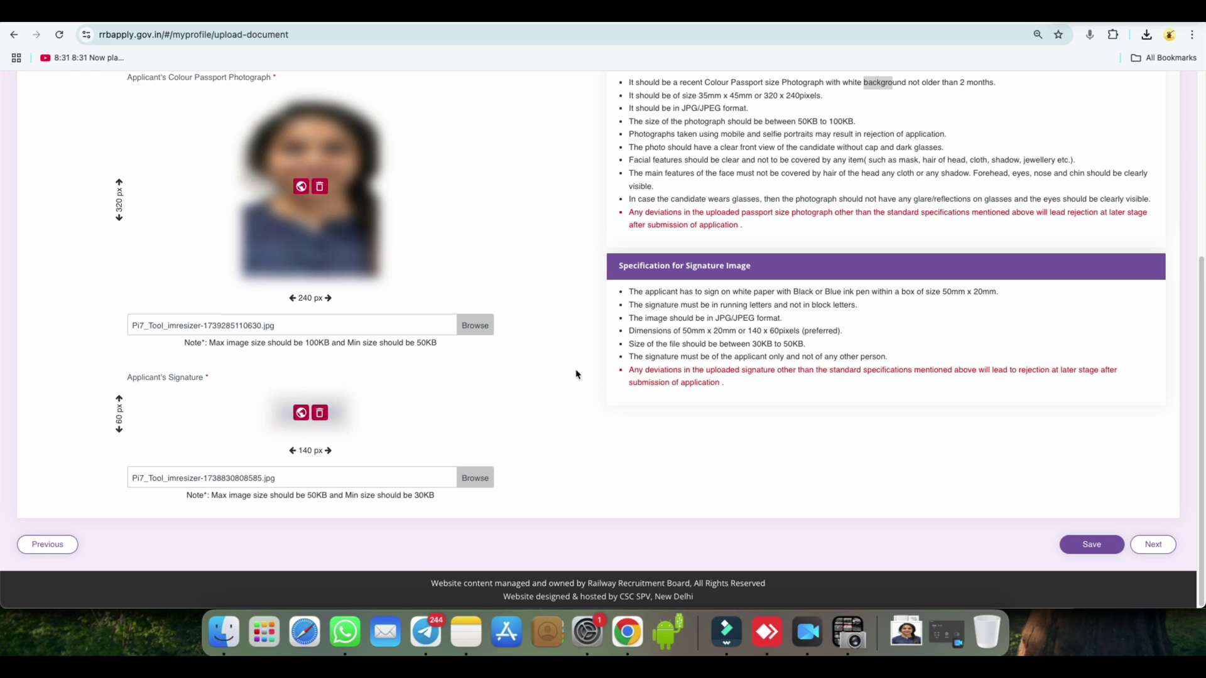
left_click(751, 331)
left_click_drag(794, 292, 841, 291)
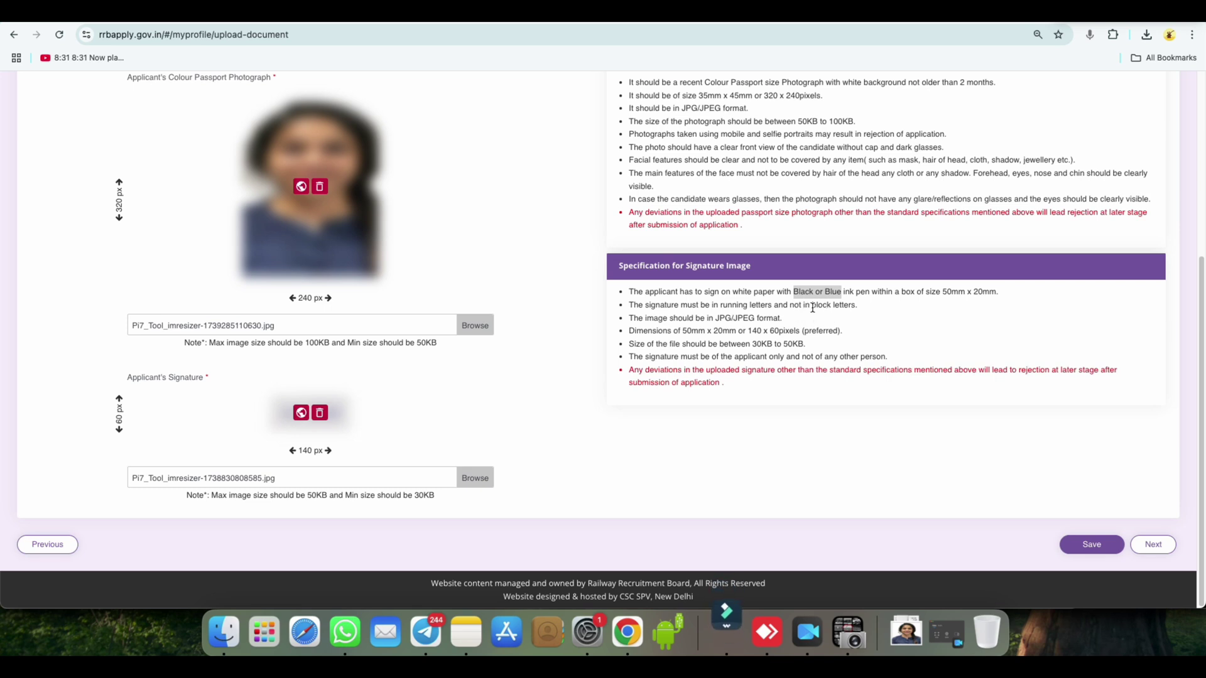
left_click_drag(812, 305, 853, 309)
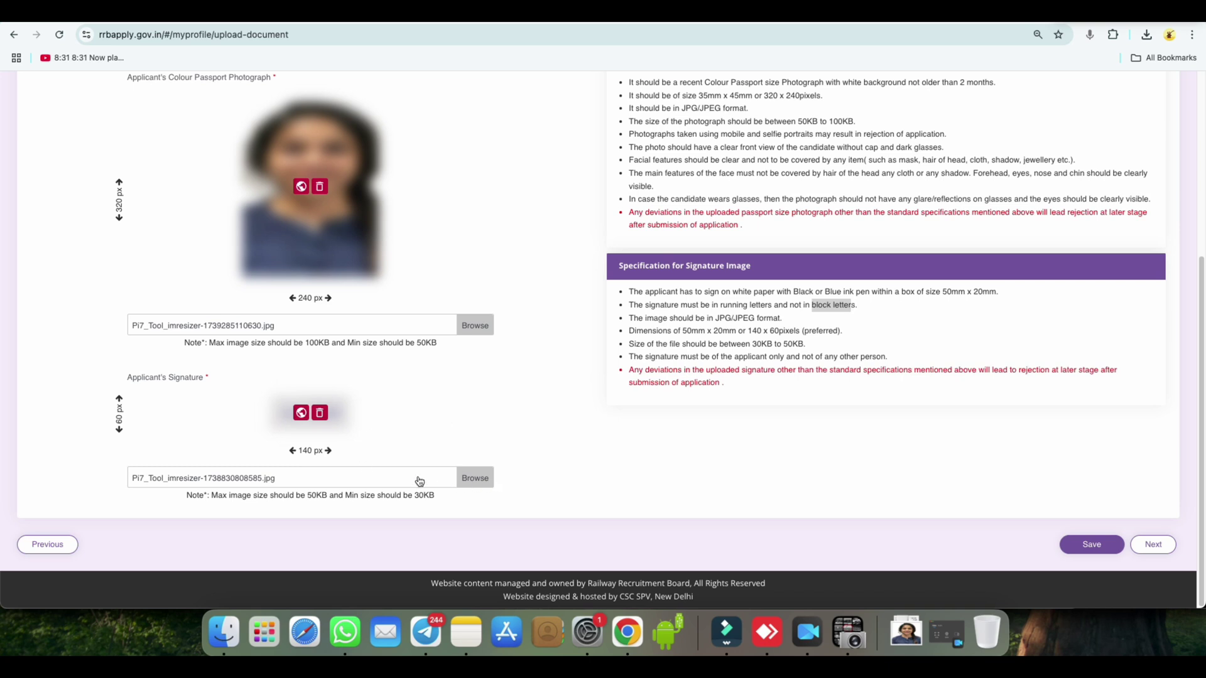
- Revisit the imResizer download page and the Pi7 Image Tool page, and return to the RRB application
left_click(584, 28)
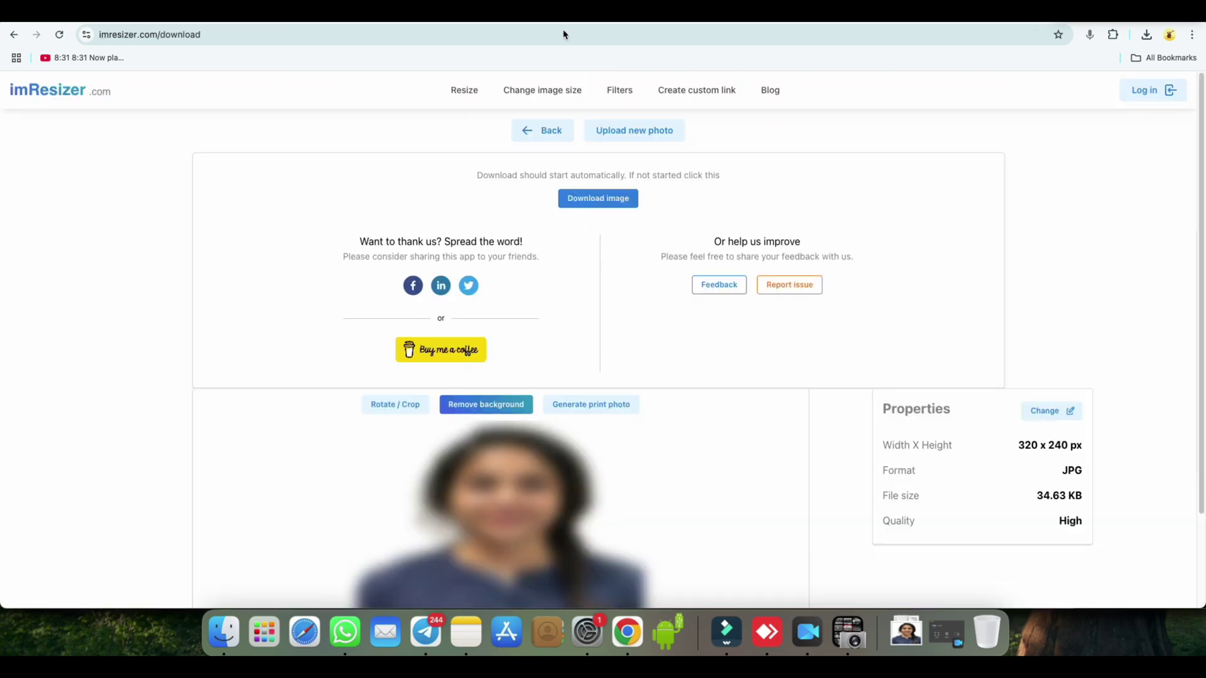
key("ctrl+Tab")
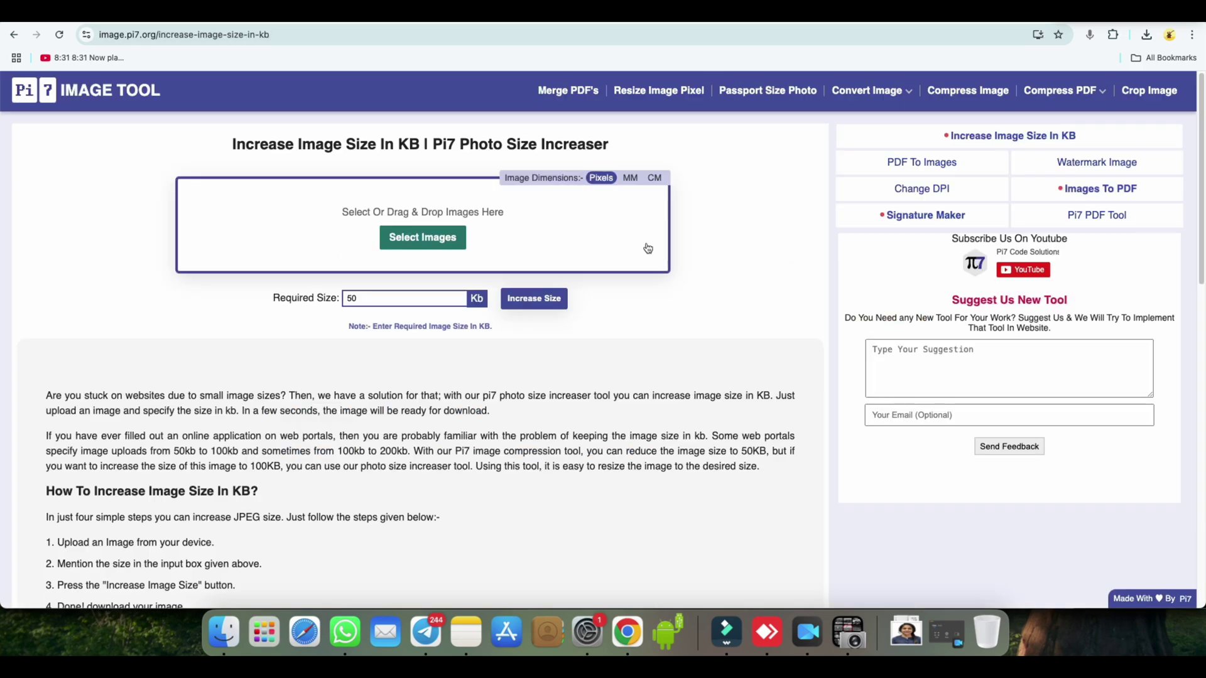
left_click(294, 22)
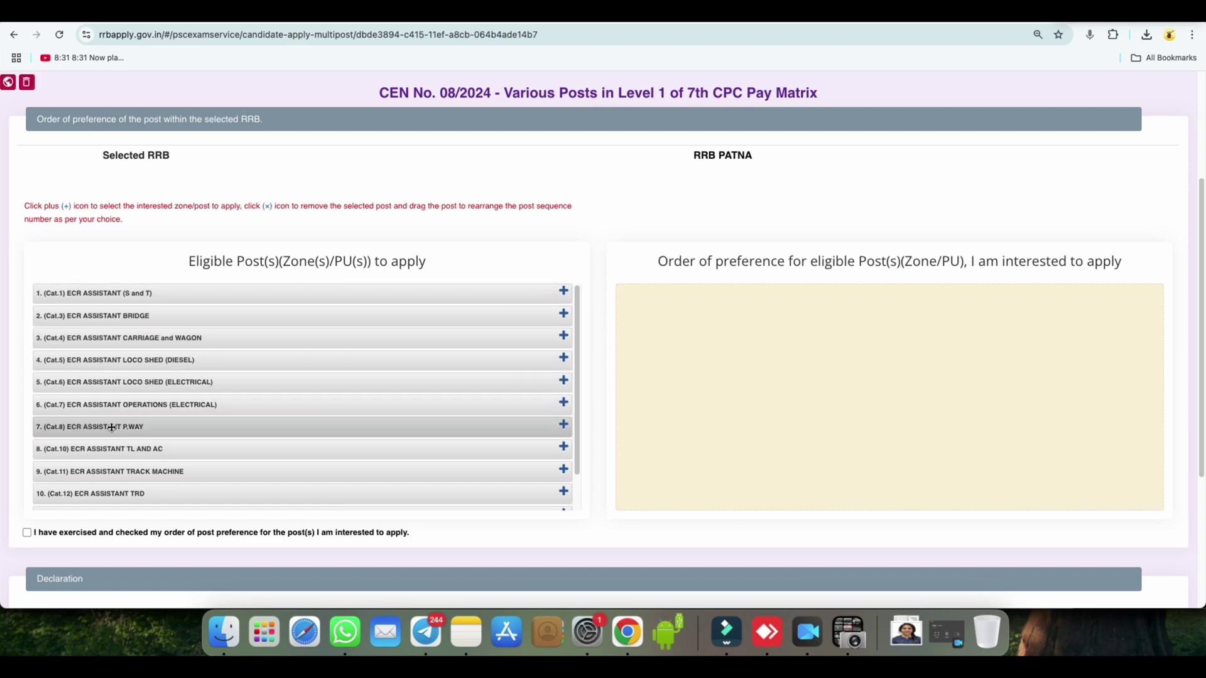
- Add ECR Trackmaintainer-IV, Assistant Loco Shed (Diesel) and Assistant Loco Shed (Electrical) as the first three post preferences for RRB Patna
scroll(125, 491, "down", 3)
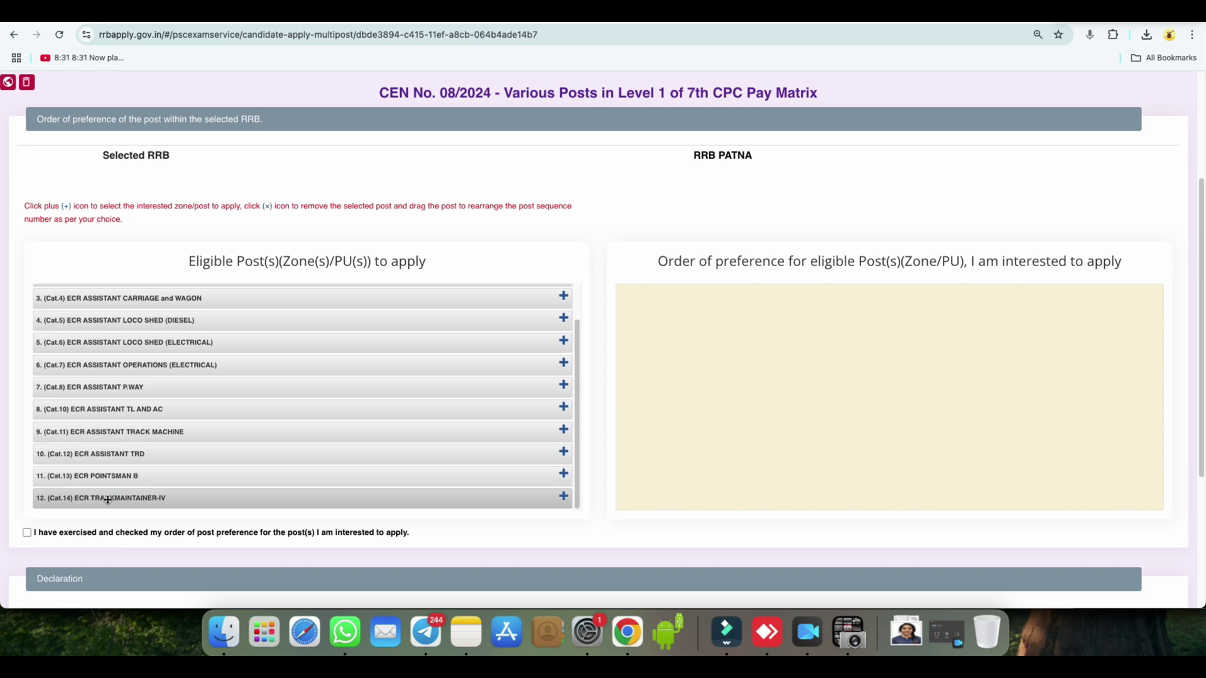
scroll(144, 449, "up", 3)
scroll(143, 449, "down", 5)
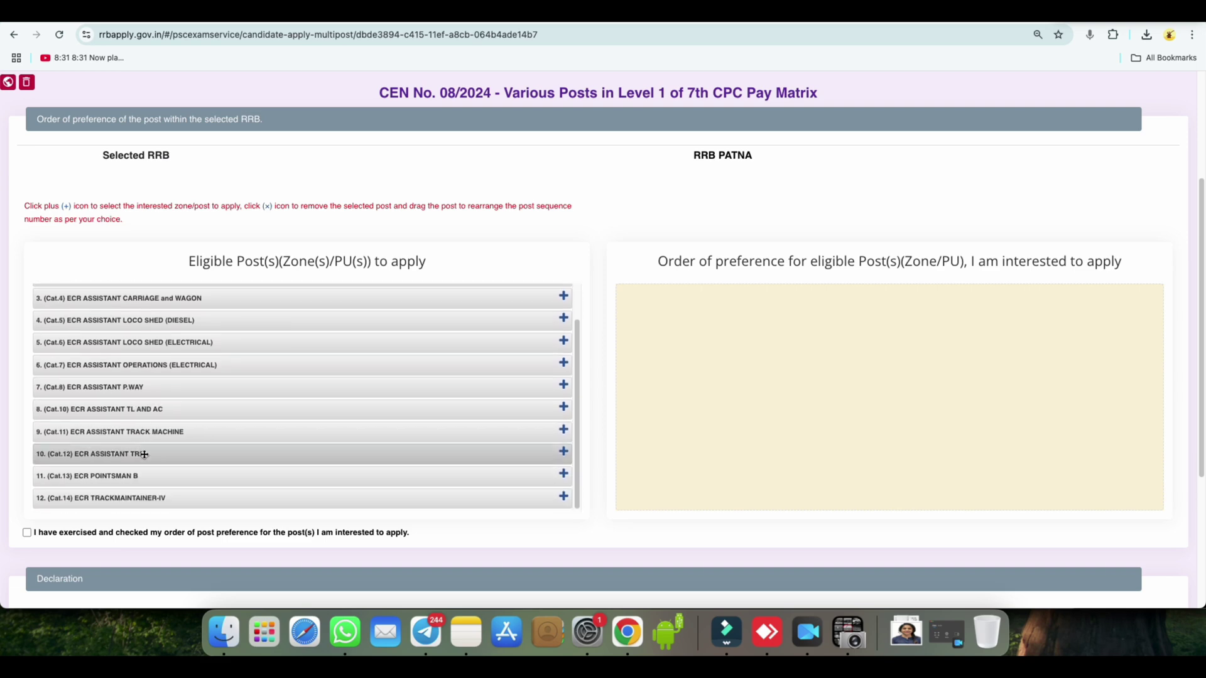
left_click(563, 477)
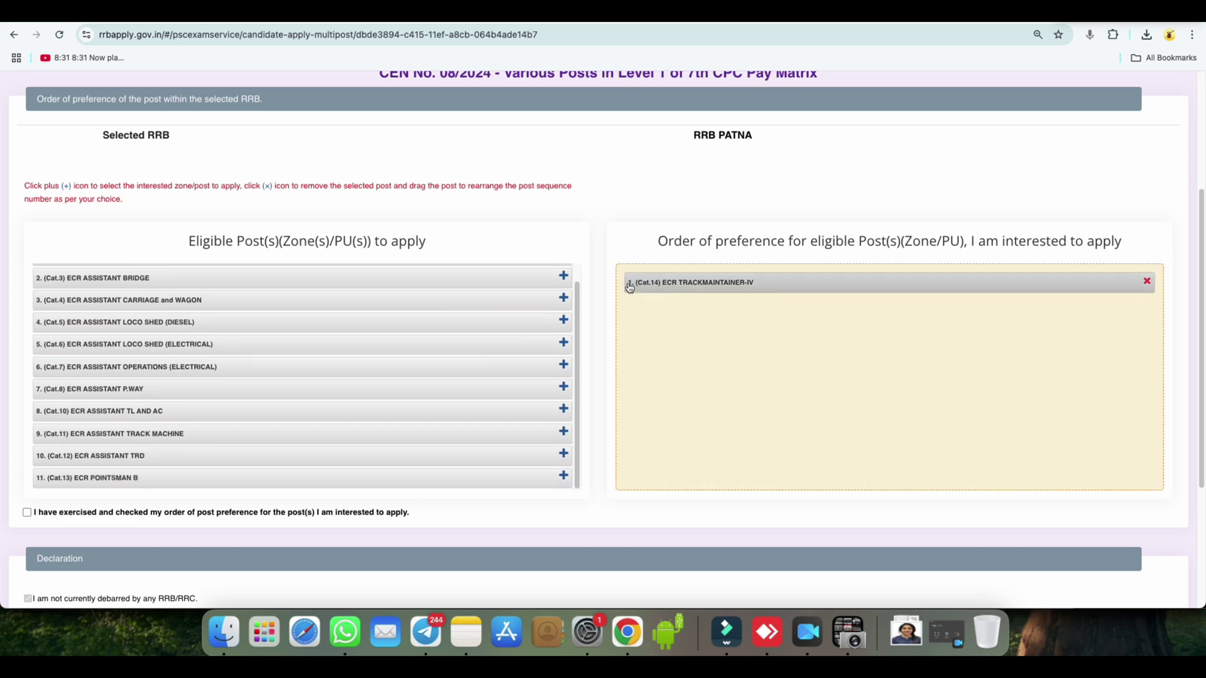
left_click(564, 320)
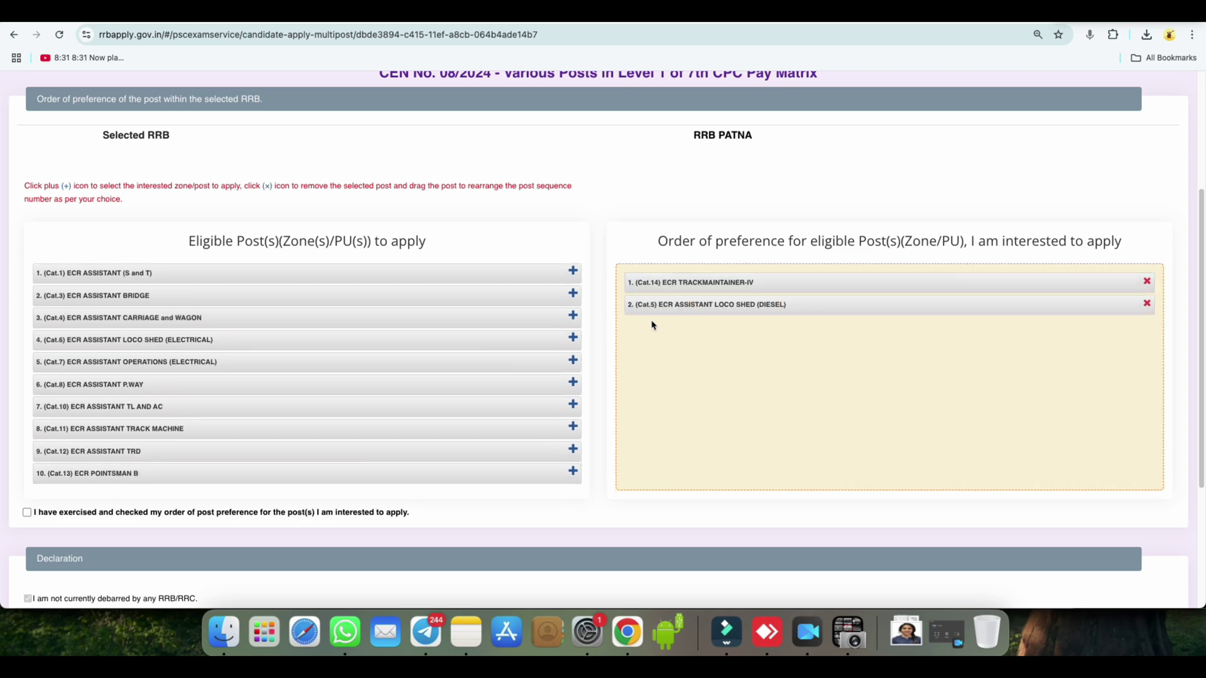
left_click(574, 339)
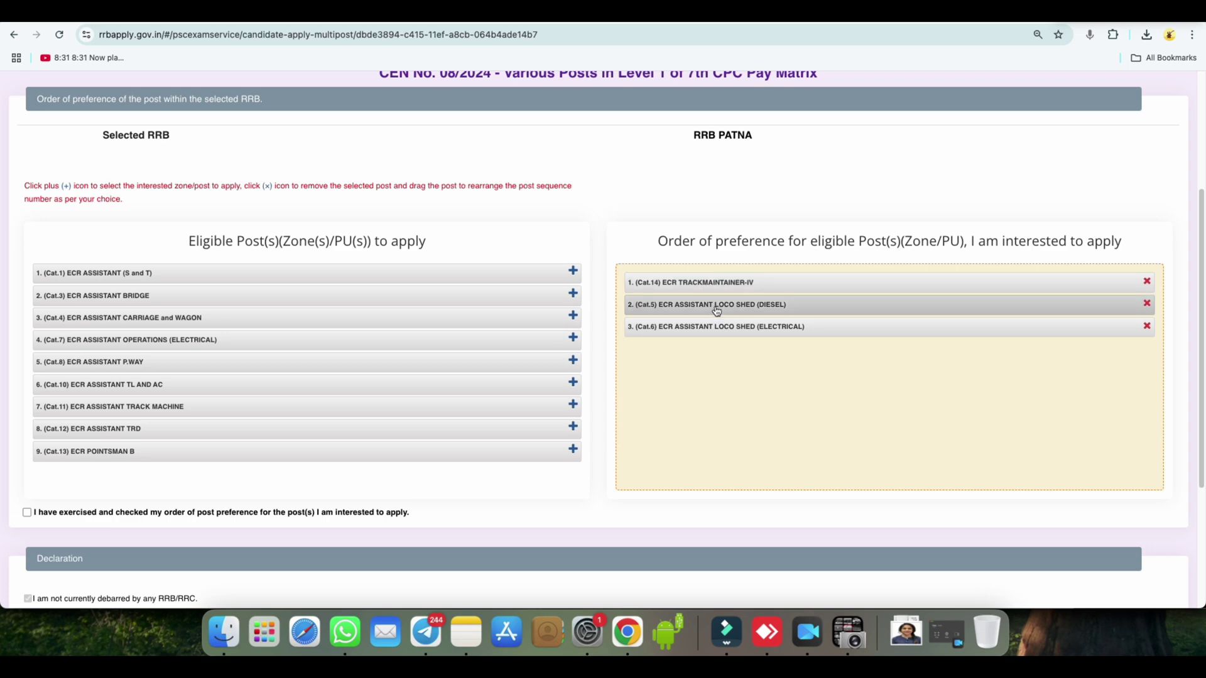
- Add ECR Assistant Bridge, Operations (Electrical), Carriage and Wagon, and Assistant (S and T) as post preferences 4 to 7
left_click(573, 293)
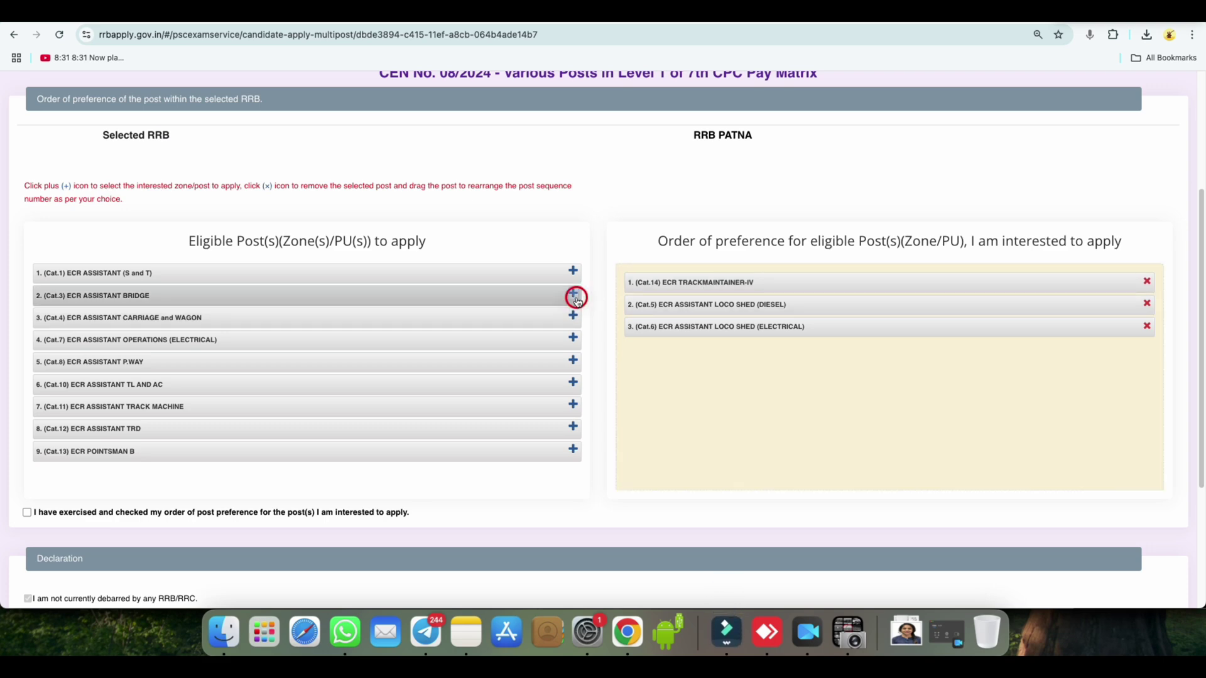
left_click(573, 316)
left_click(573, 293)
left_click(574, 271)
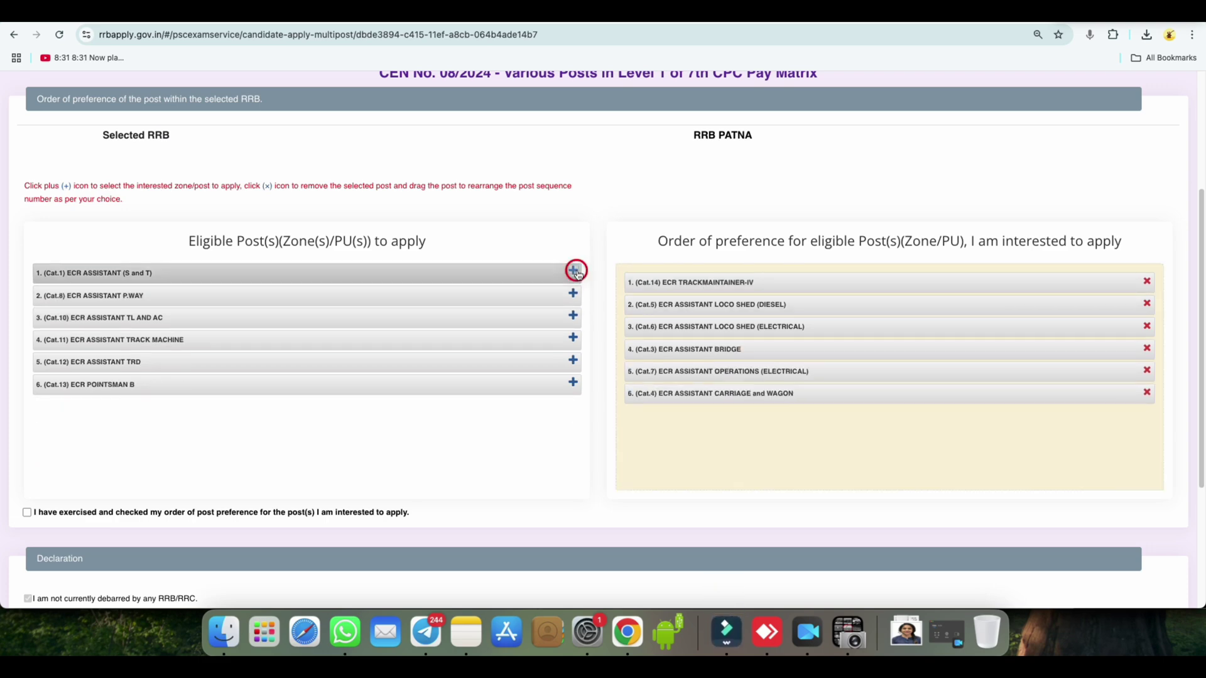
- Add ECR Assistant Track Machine, TL and AC, P.Way, Pointsman B and Assistant TRD as post preferences 8 to 12
left_click(573, 316)
left_click(573, 293)
left_click(573, 271)
left_click(574, 294)
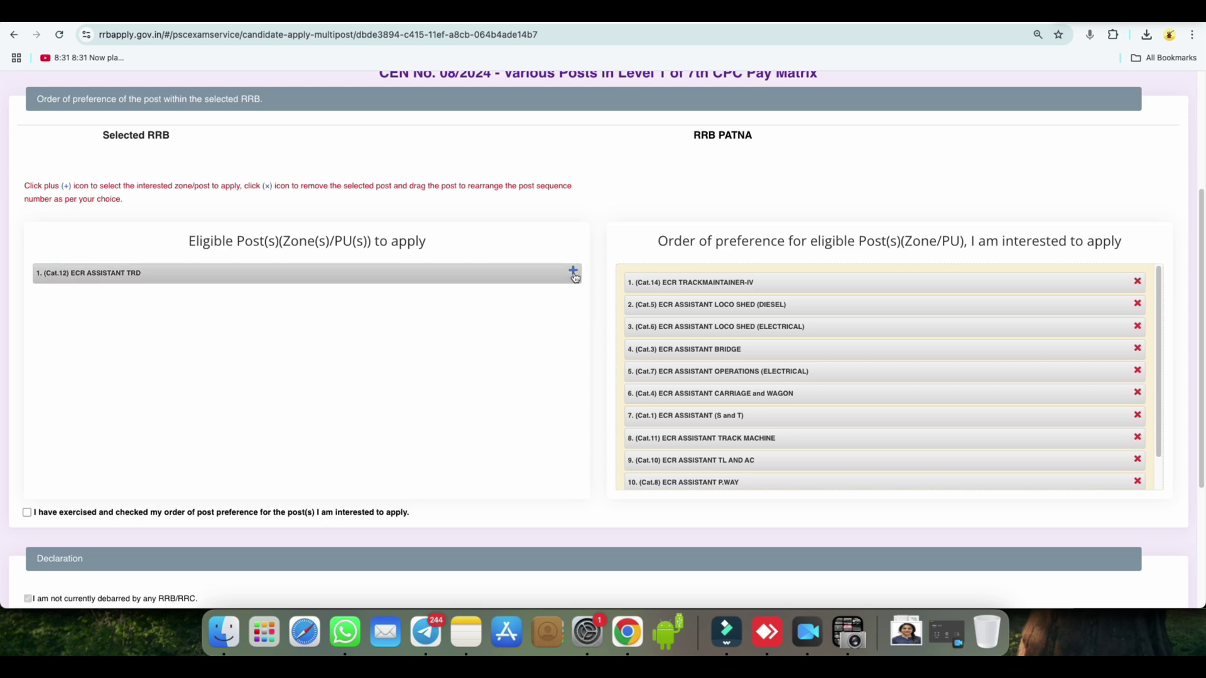
left_click(573, 272)
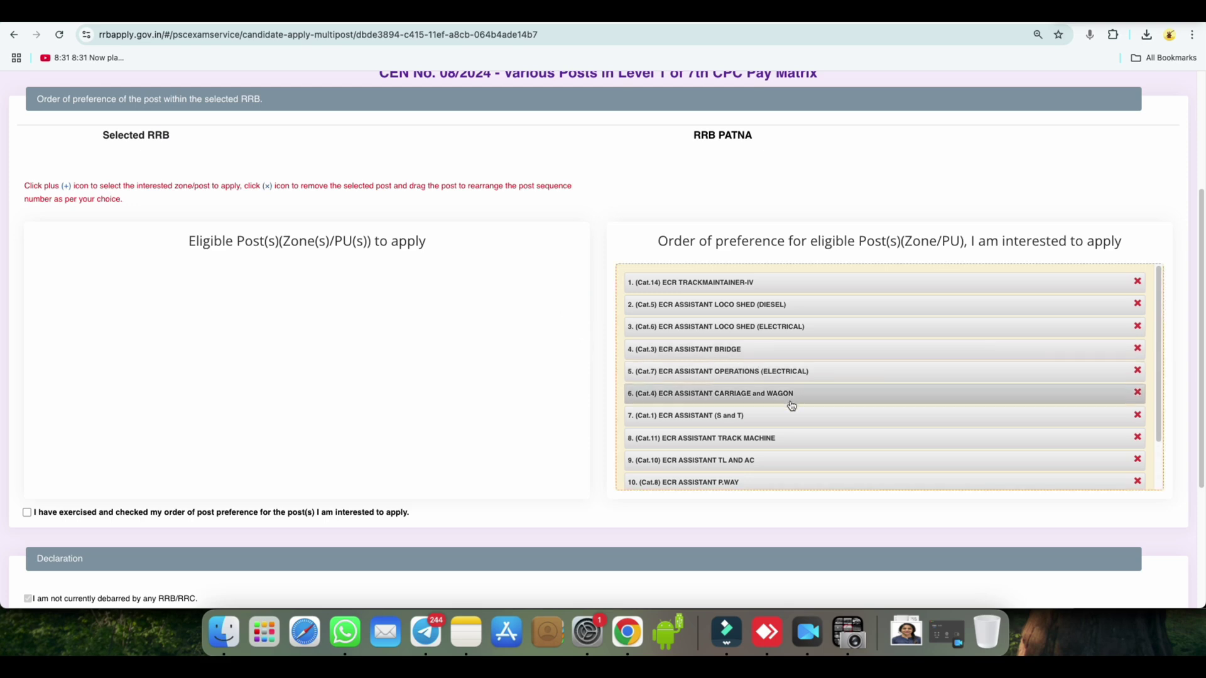
- Review the full order of post preferences and confirm that it has been exercised and checked
scroll(792, 405, "down", 3)
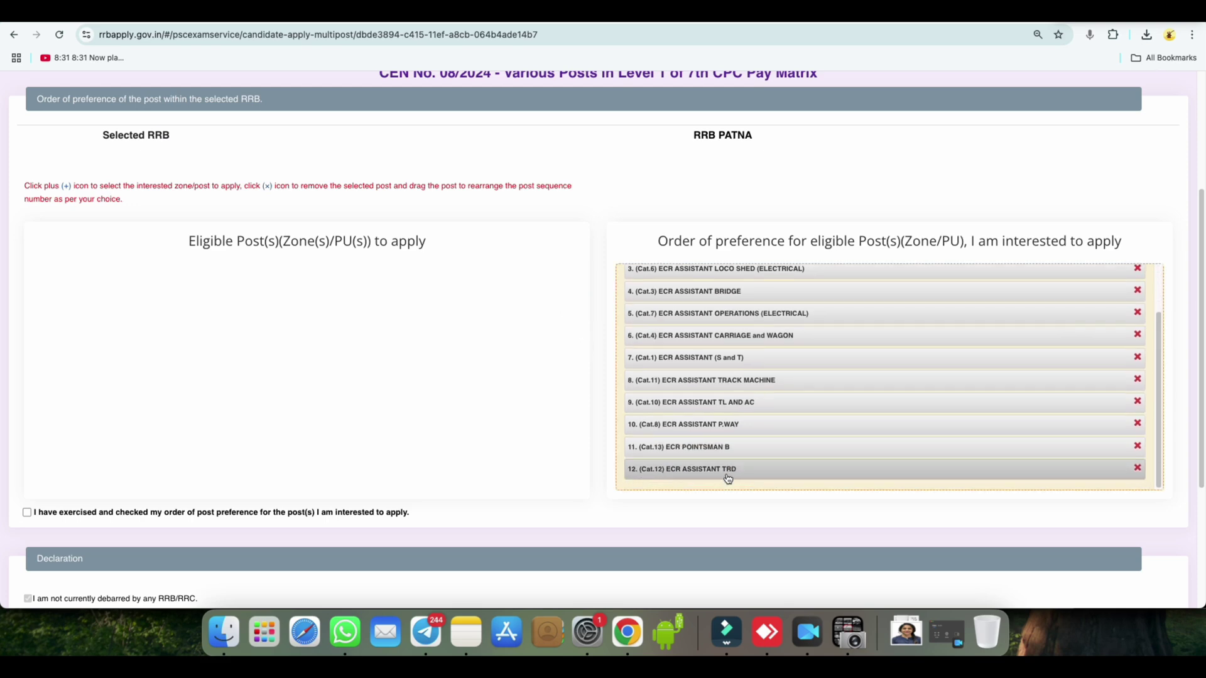
scroll(728, 442, "up", 3)
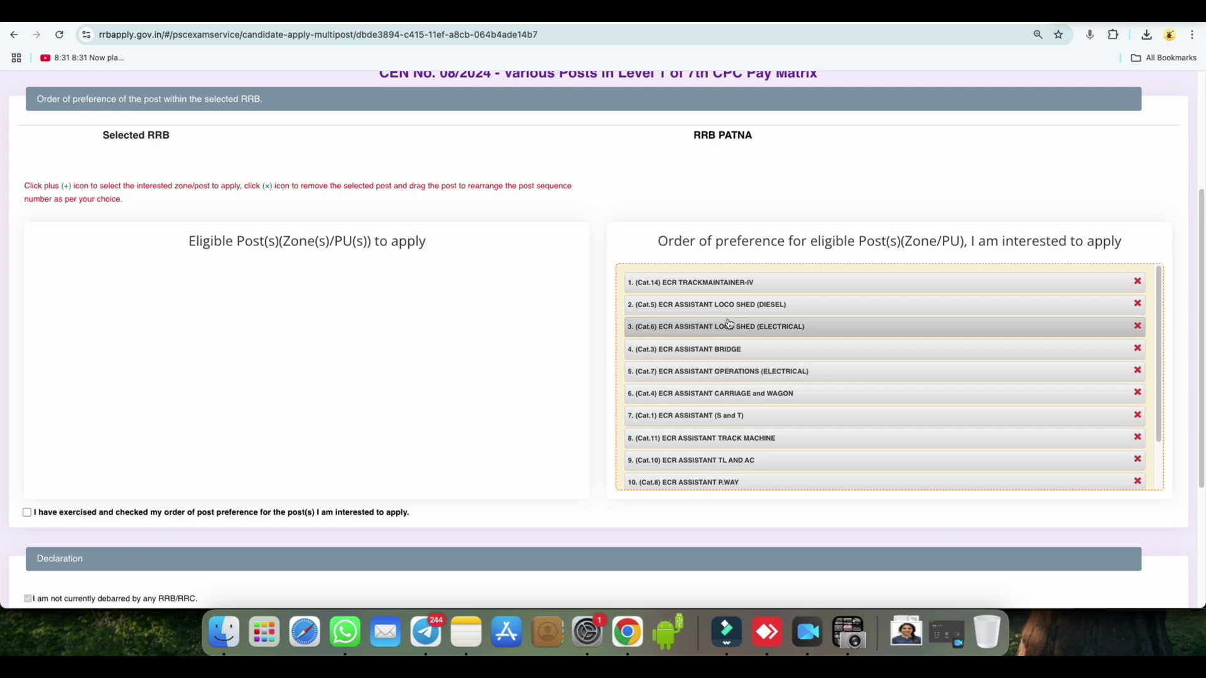
scroll(739, 458, "down", 1)
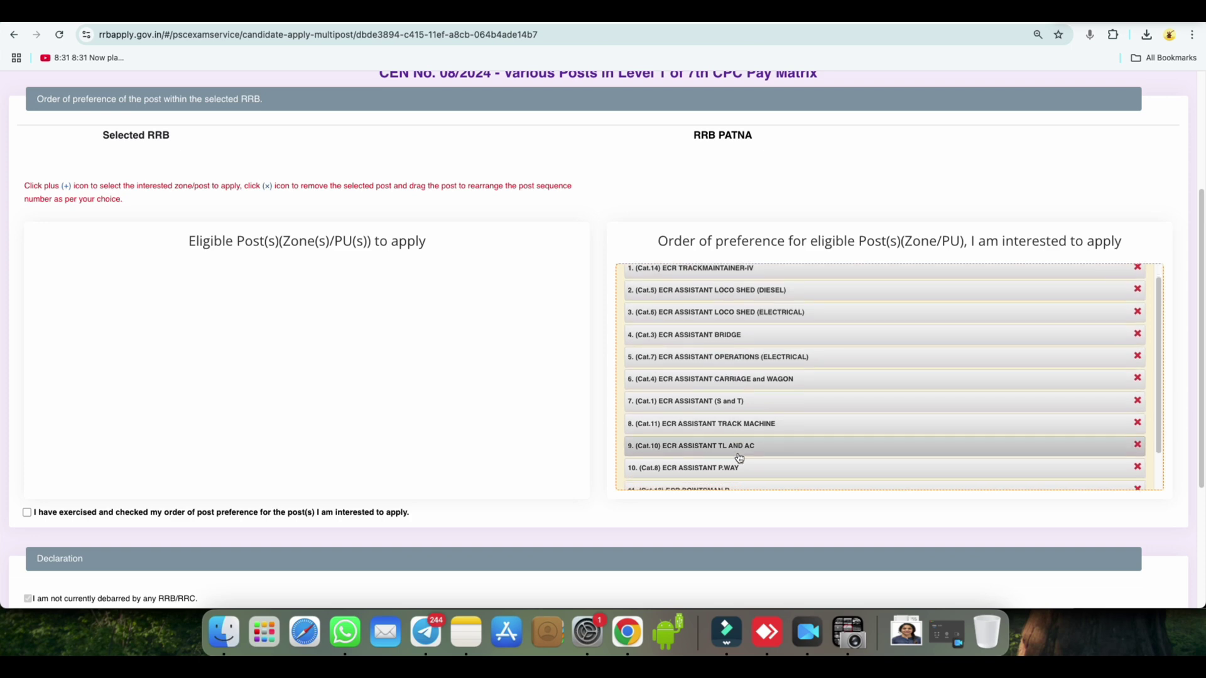
scroll(740, 458, "down", 3)
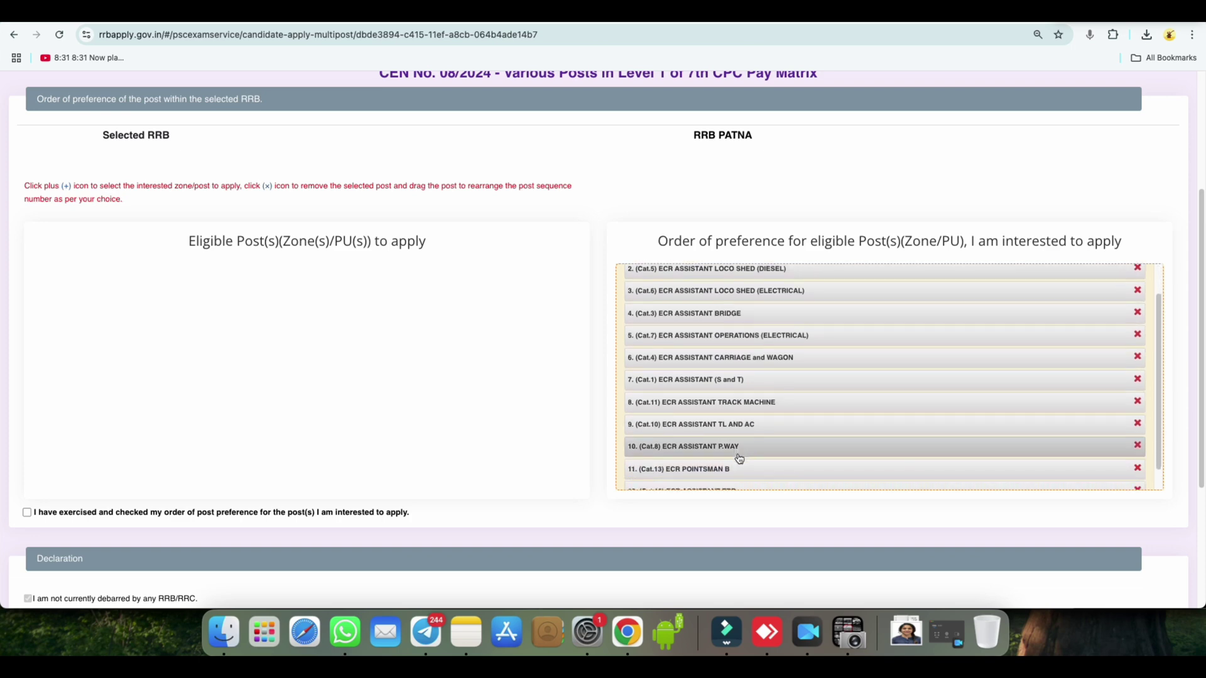
scroll(740, 356, "up", 3)
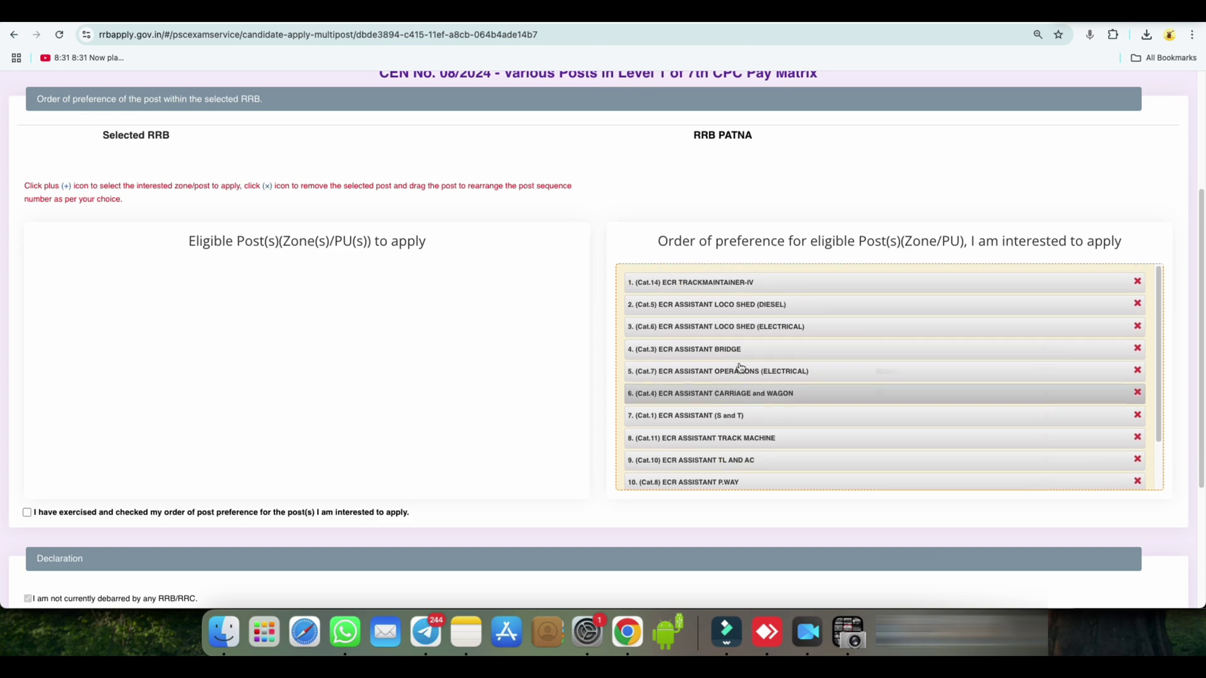
scroll(748, 449, "down", 3)
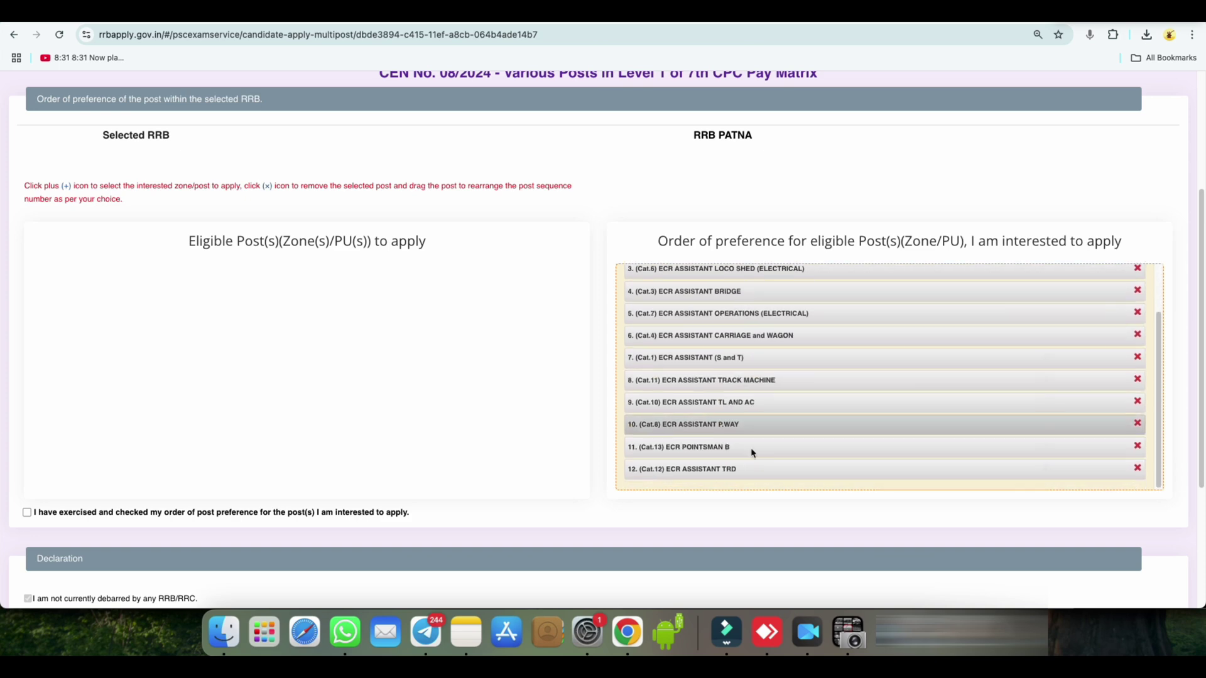
left_click(27, 513)
- Agree to share the final score with other organizations and accept the eligibility declaration
scroll(412, 517, "down", 3)
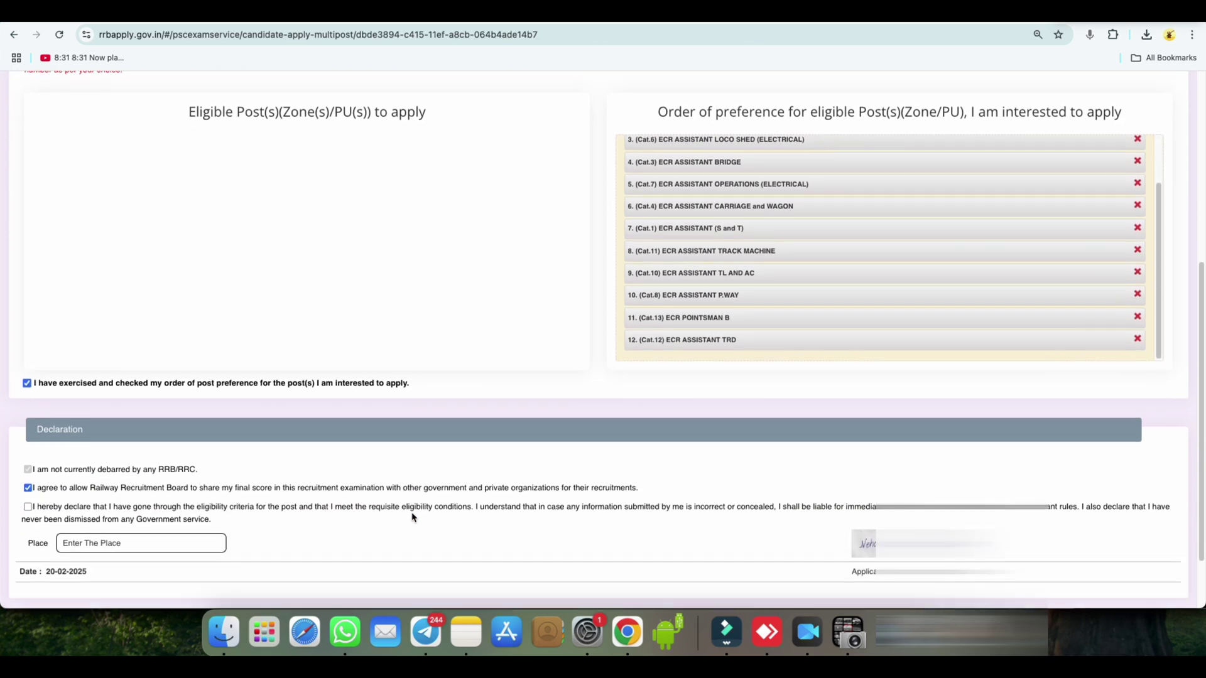
left_click(27, 488)
left_click(28, 507)
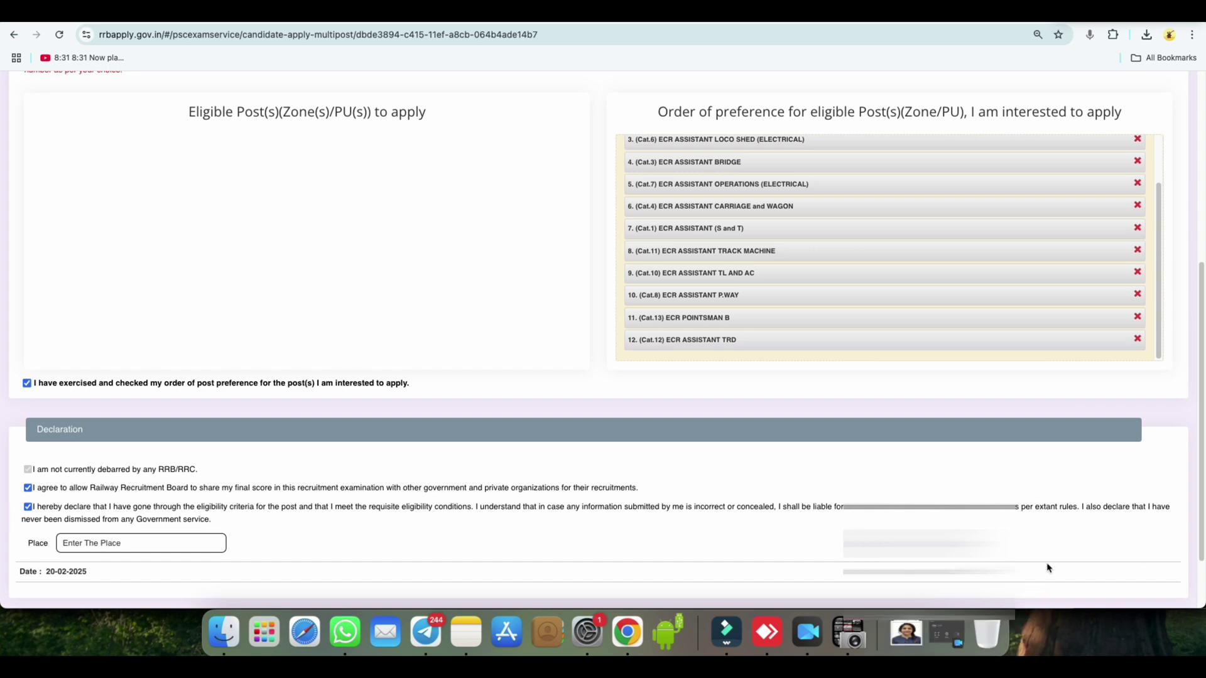
- Preview the completed application and look through its details
scroll(1049, 569, "down", 1)
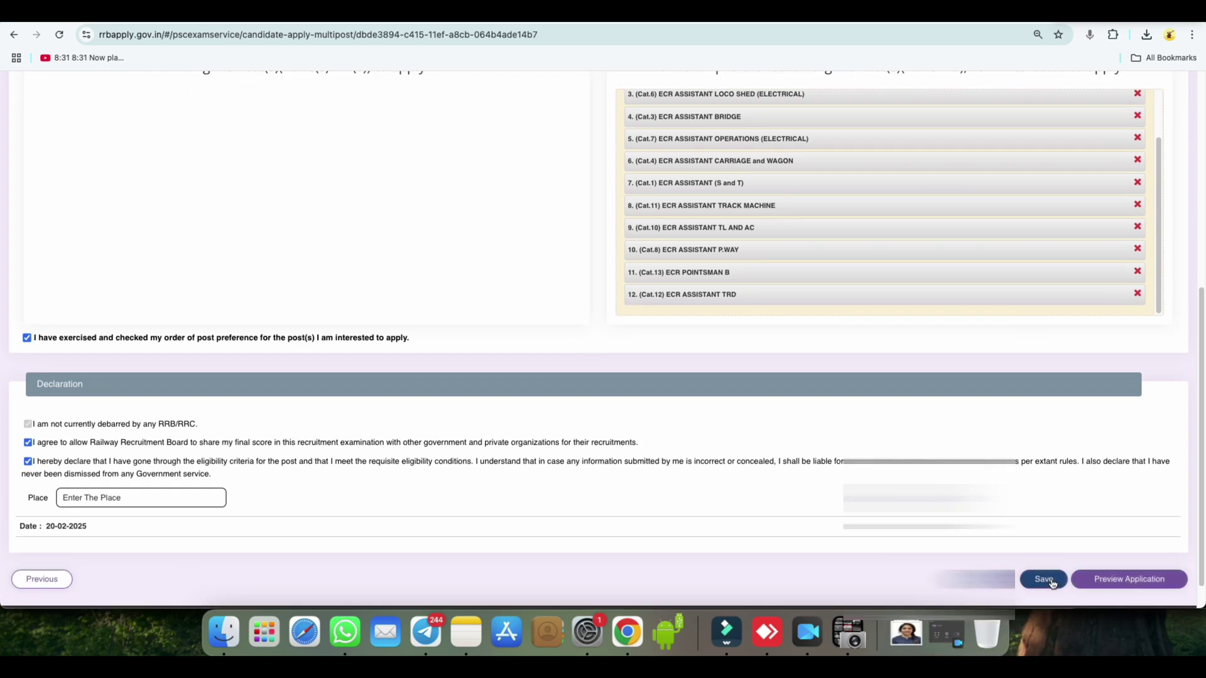
left_click(1129, 579)
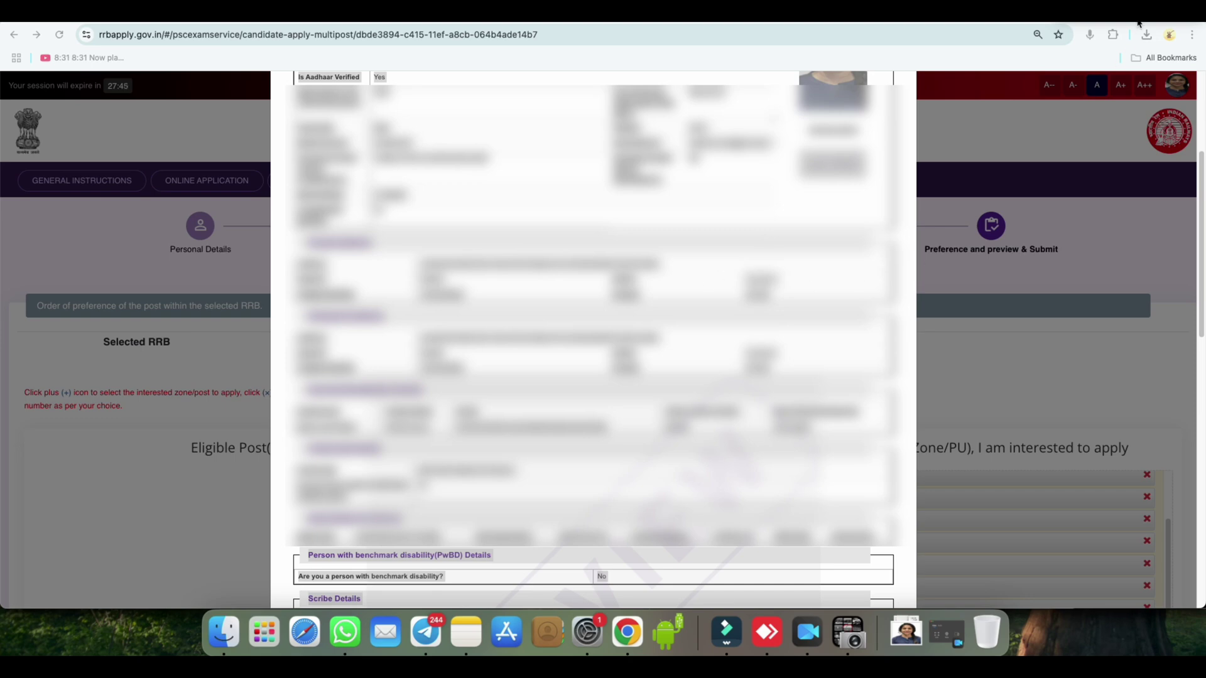
scroll(1185, 492, "down", 10)
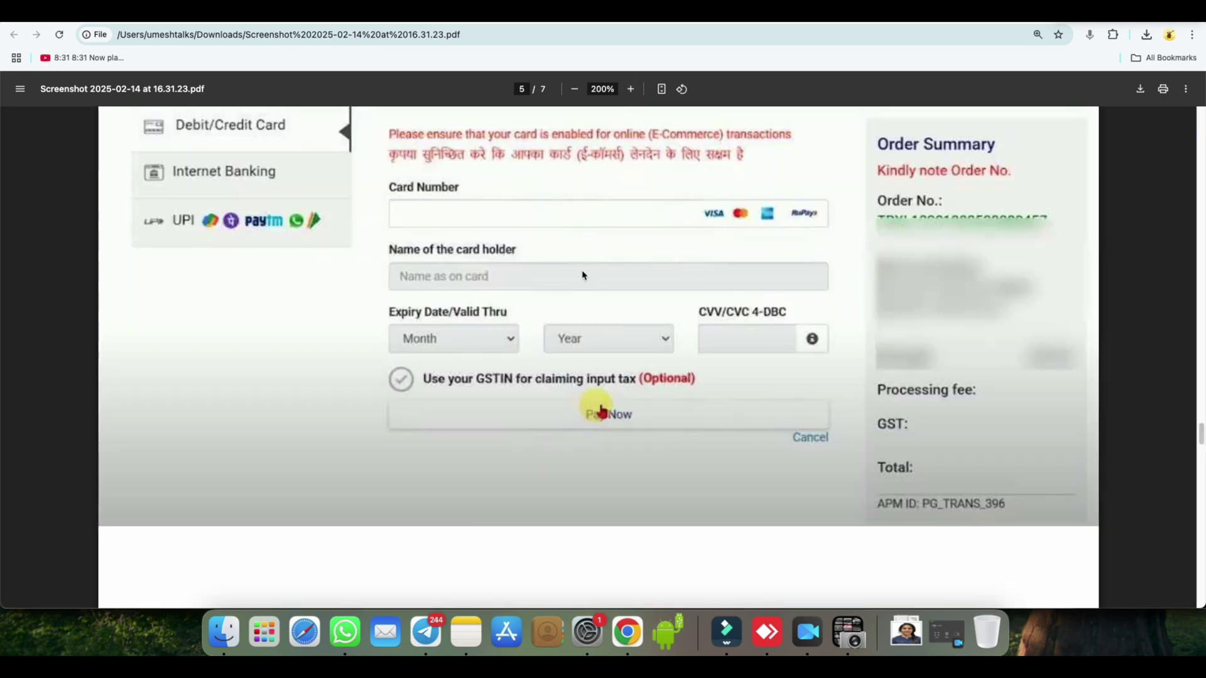
- Examine the payment details and payment receipt pages in the screenshot PDF, and switch to the portal's application history
scroll(582, 272, "up", 2)
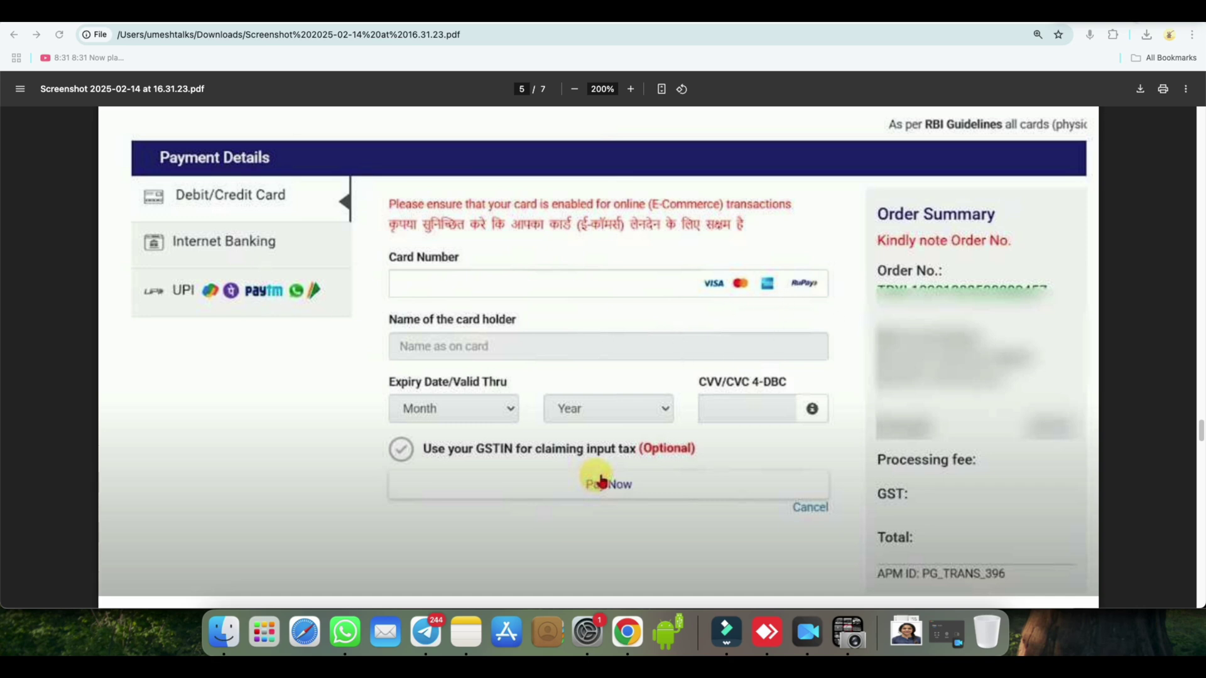
scroll(767, 337, "down", 20)
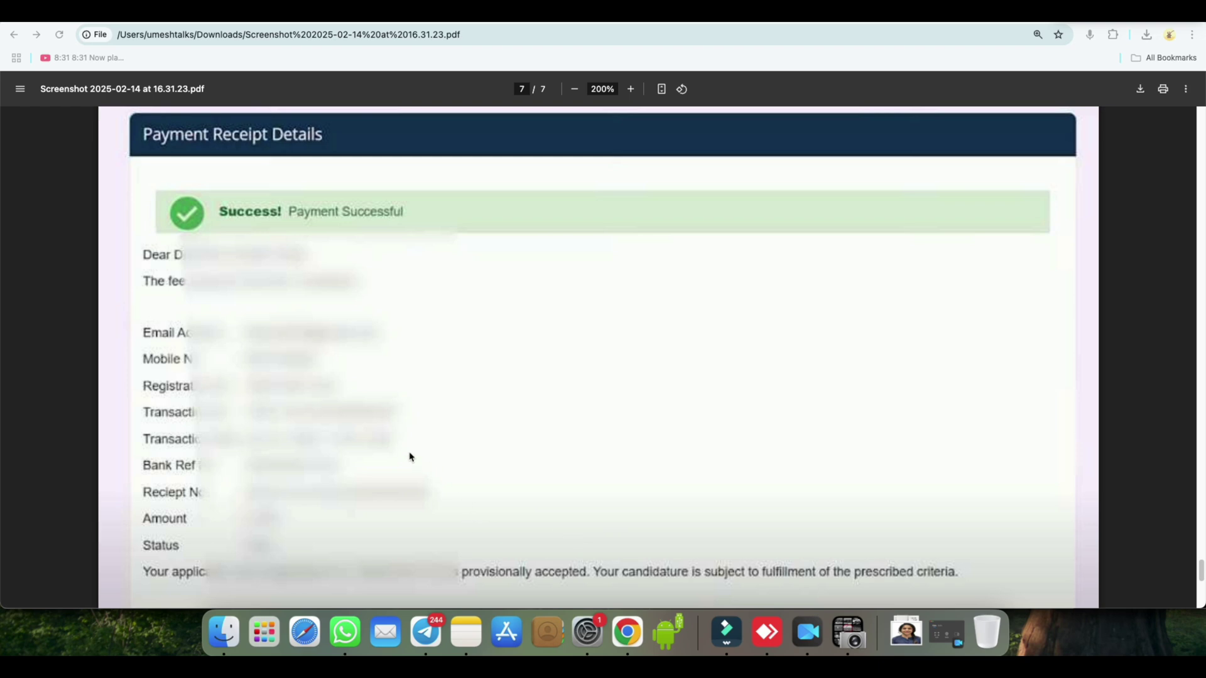
left_click(910, 9)
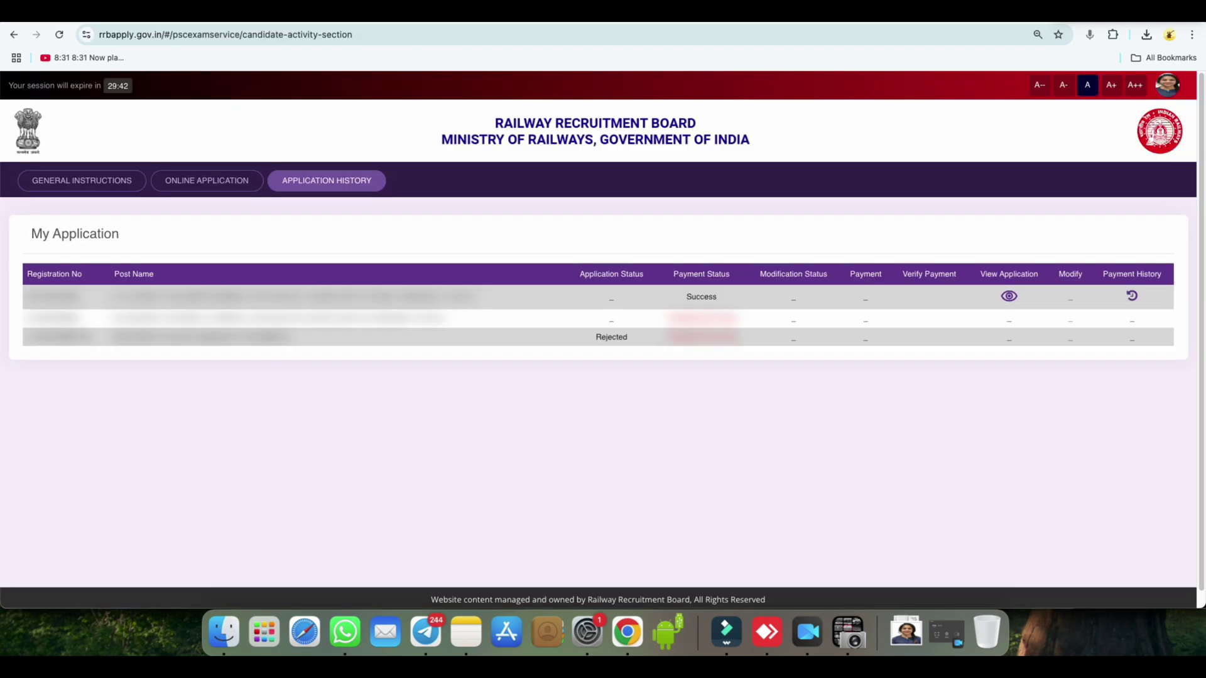